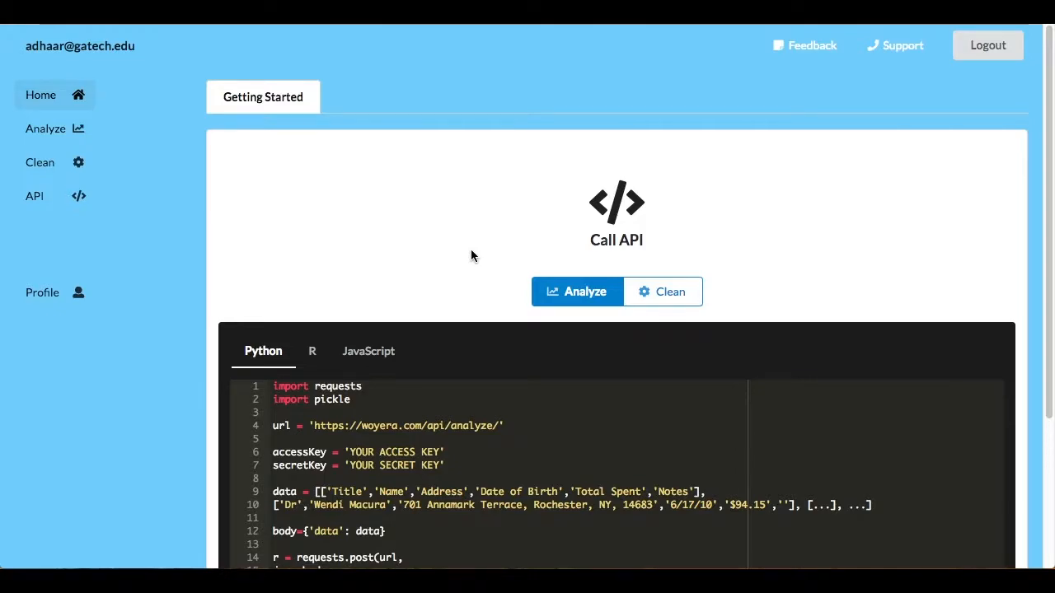
Run the Python sample code for the Analyze API call
{"action": "scroll", "coordinate": [471, 256], "scroll_direction": "down", "scroll_amount": 2}
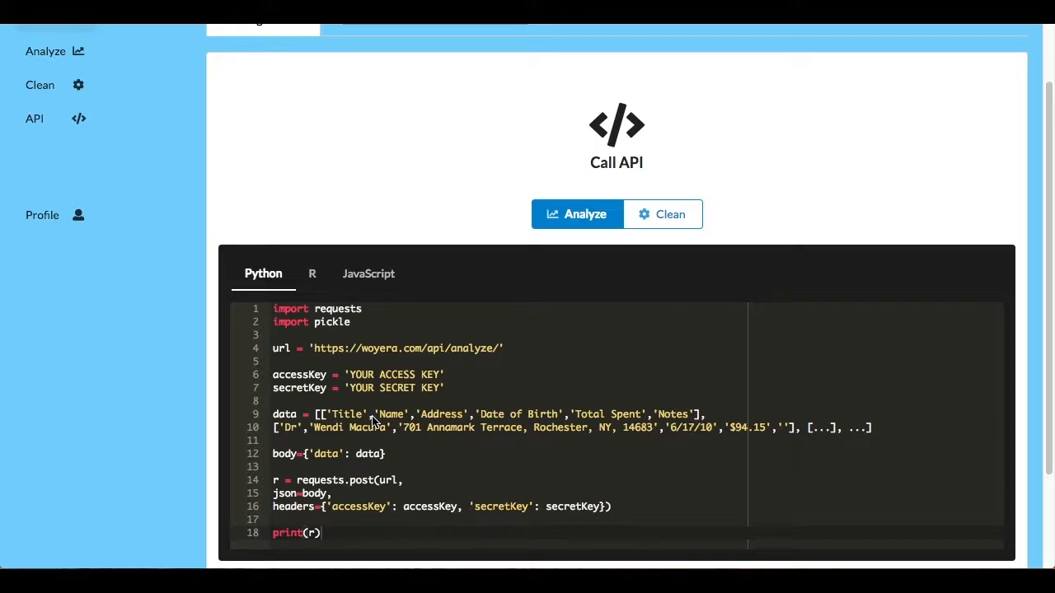
{"action": "left_click", "coordinate": [831, 553]}
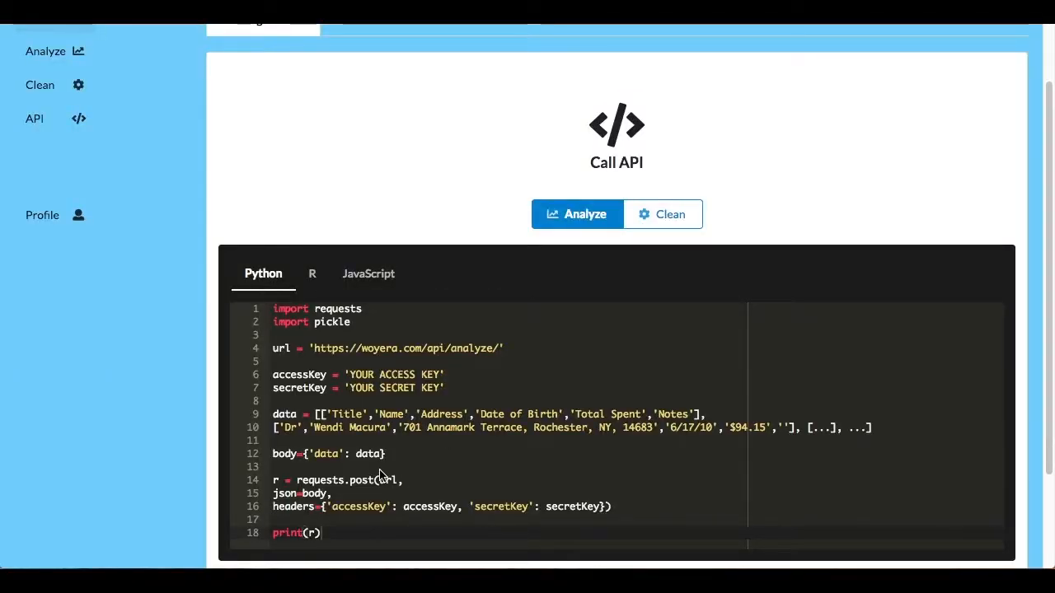
{"action": "scroll", "coordinate": [386, 481], "scroll_direction": "down", "scroll_amount": 1}
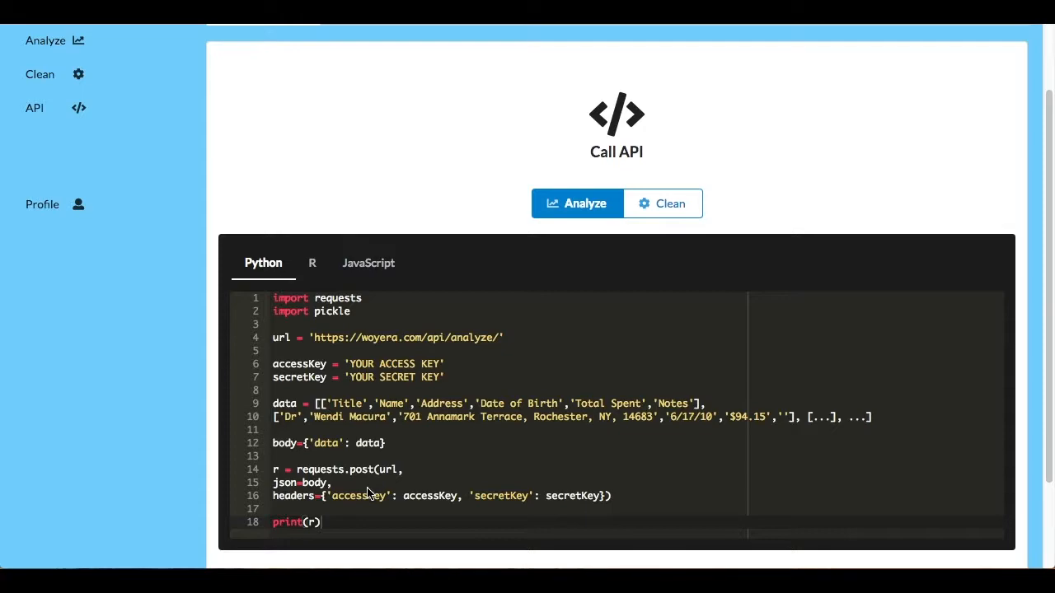
{"action": "scroll", "coordinate": [368, 493], "scroll_direction": "down", "scroll_amount": 3}
{"action": "left_click", "coordinate": [619, 484]}
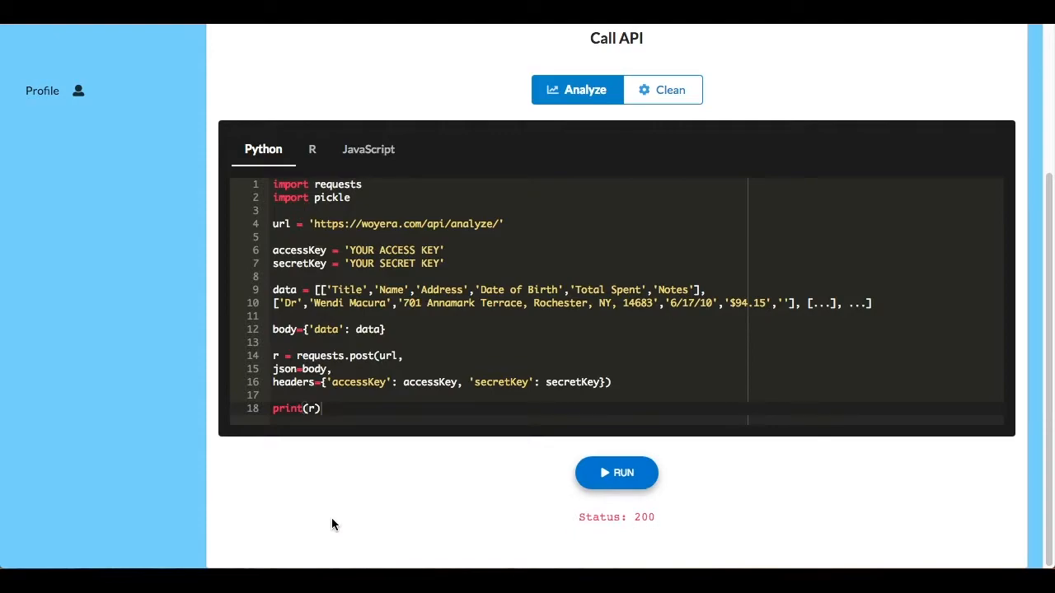
Open the analytics for the API call made on Feb 15, 2019 09:55:57 PM
{"action": "scroll", "coordinate": [331, 524], "scroll_direction": "up", "scroll_amount": 2}
{"action": "scroll", "coordinate": [331, 519], "scroll_direction": "up", "scroll_amount": 3}
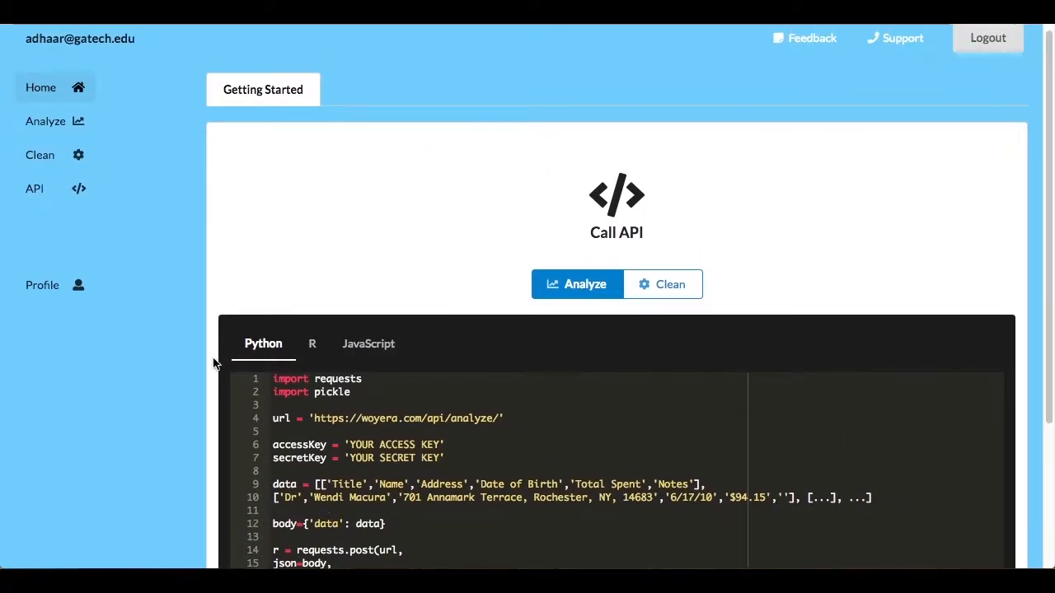
{"action": "left_click", "coordinate": [60, 126]}
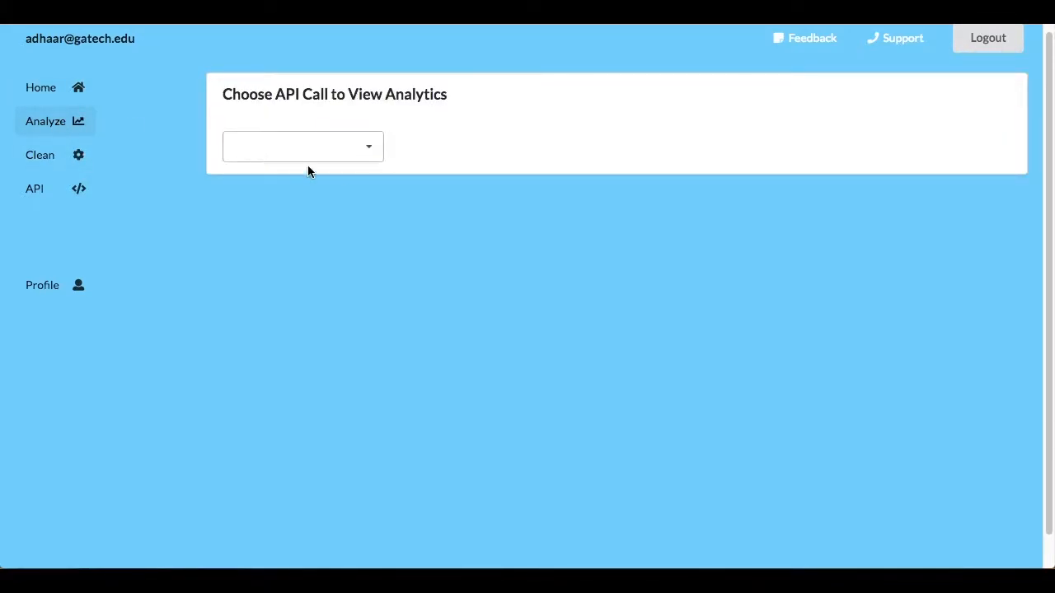
{"action": "left_click", "coordinate": [351, 158]}
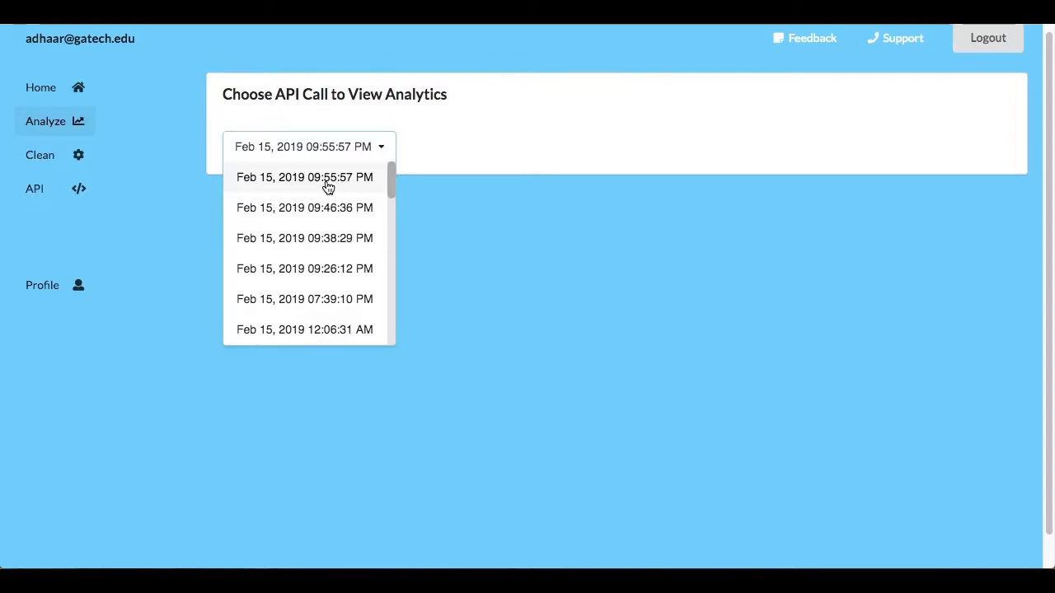
{"action": "left_click", "coordinate": [327, 188]}
Examine the API request status, data health score and overall stats of the analyzed dataset, down to the column analysis
{"action": "scroll", "coordinate": [501, 188], "scroll_direction": "down", "scroll_amount": 1}
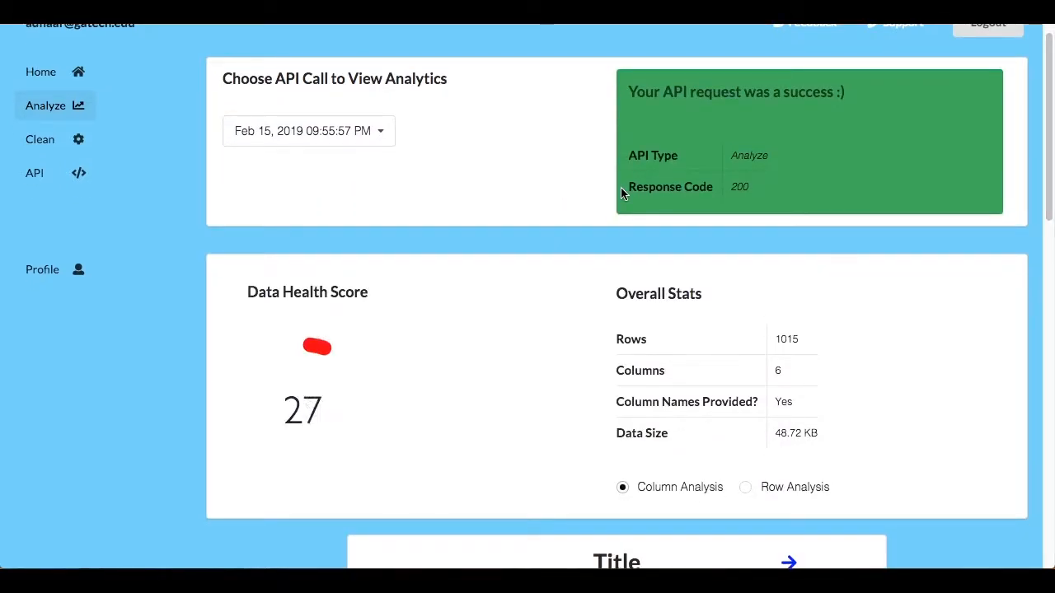
{"action": "scroll", "coordinate": [456, 283], "scroll_direction": "down", "scroll_amount": 1}
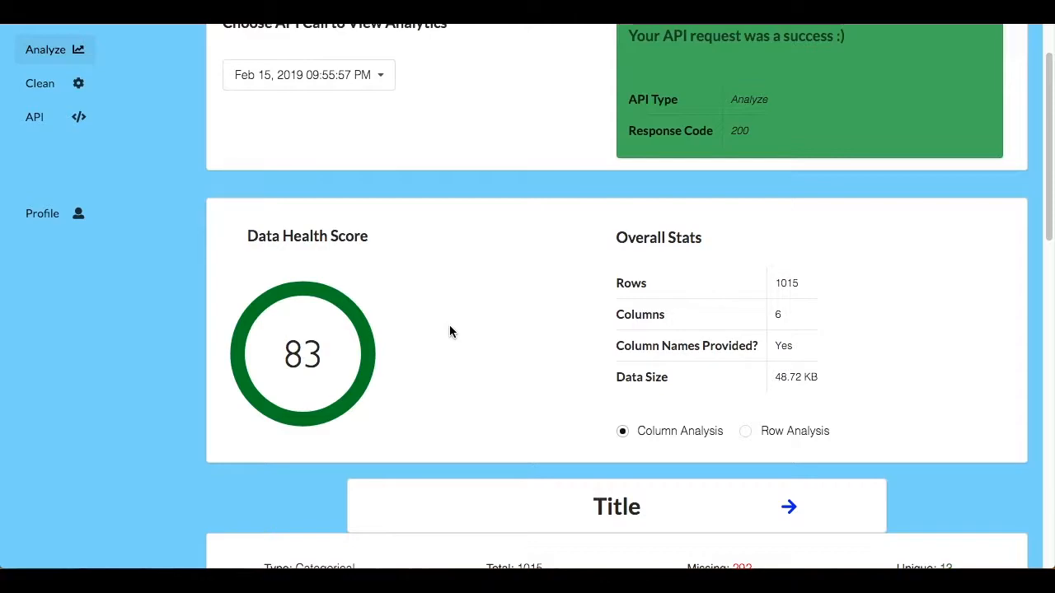
{"action": "scroll", "coordinate": [449, 331], "scroll_direction": "down", "scroll_amount": 1}
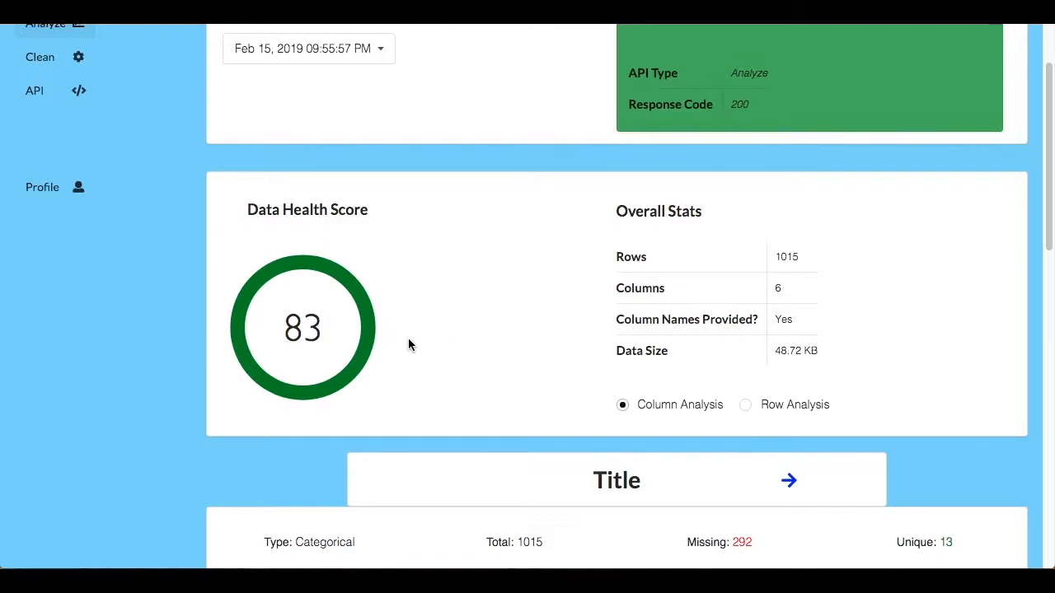
{"action": "scroll", "coordinate": [409, 344], "scroll_direction": "down", "scroll_amount": 1}
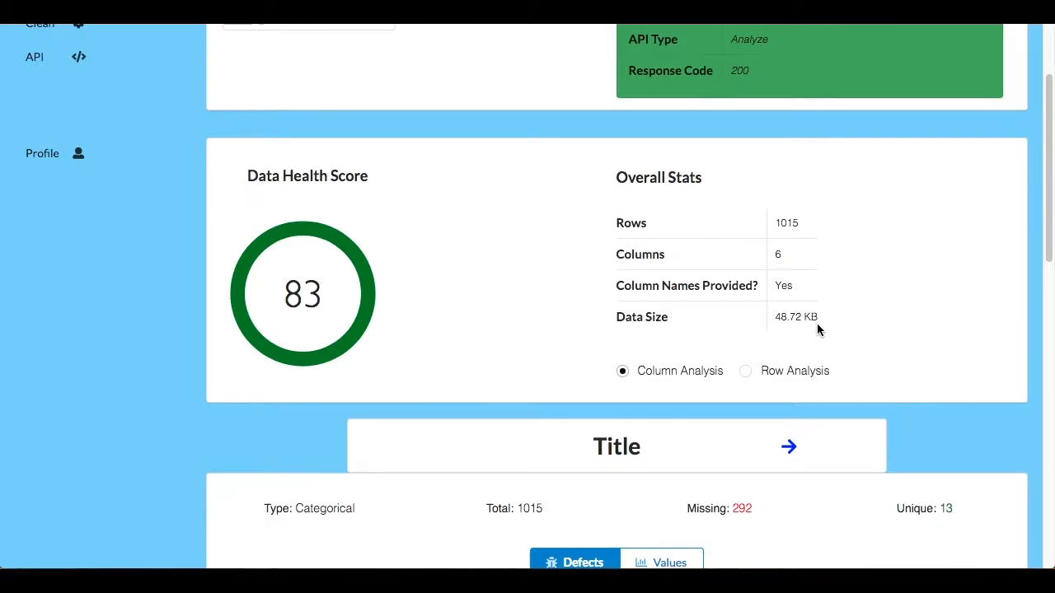
{"action": "scroll", "coordinate": [818, 326], "scroll_direction": "down", "scroll_amount": 1}
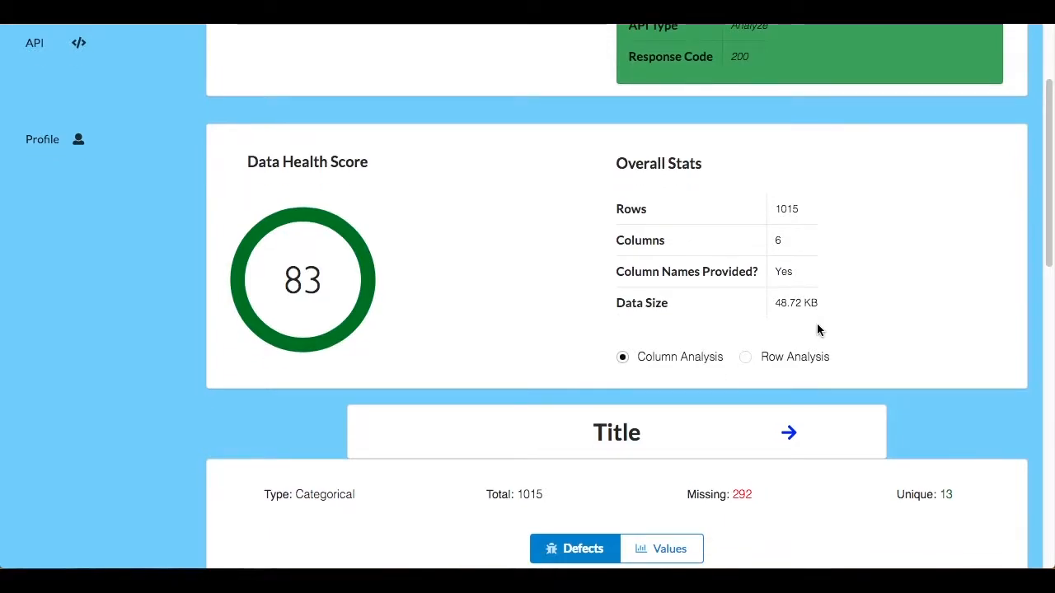
{"action": "scroll", "coordinate": [817, 328], "scroll_direction": "down", "scroll_amount": 3}
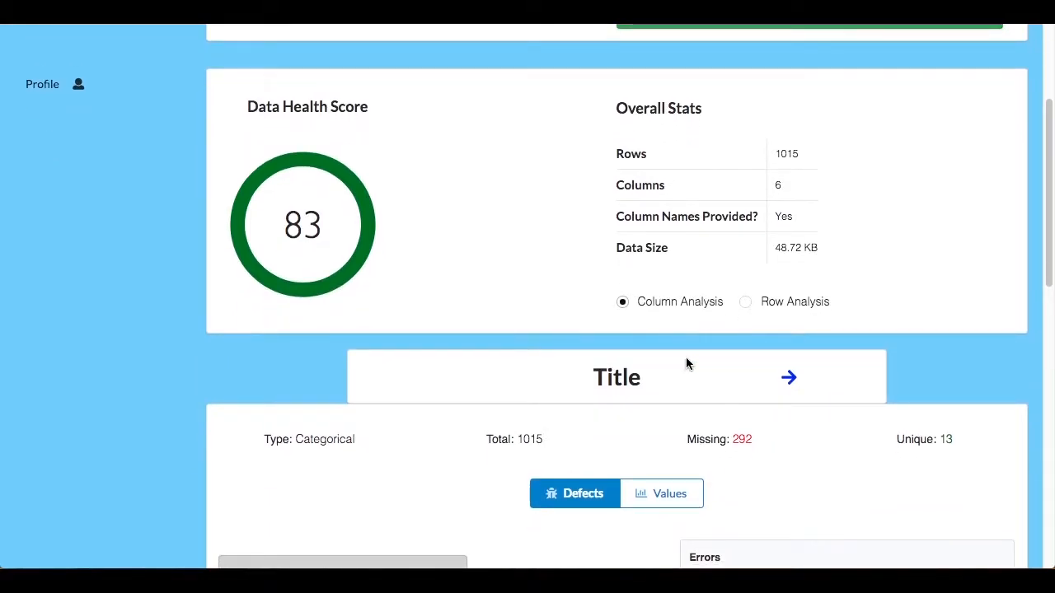
{"action": "scroll", "coordinate": [683, 363], "scroll_direction": "down", "scroll_amount": 2}
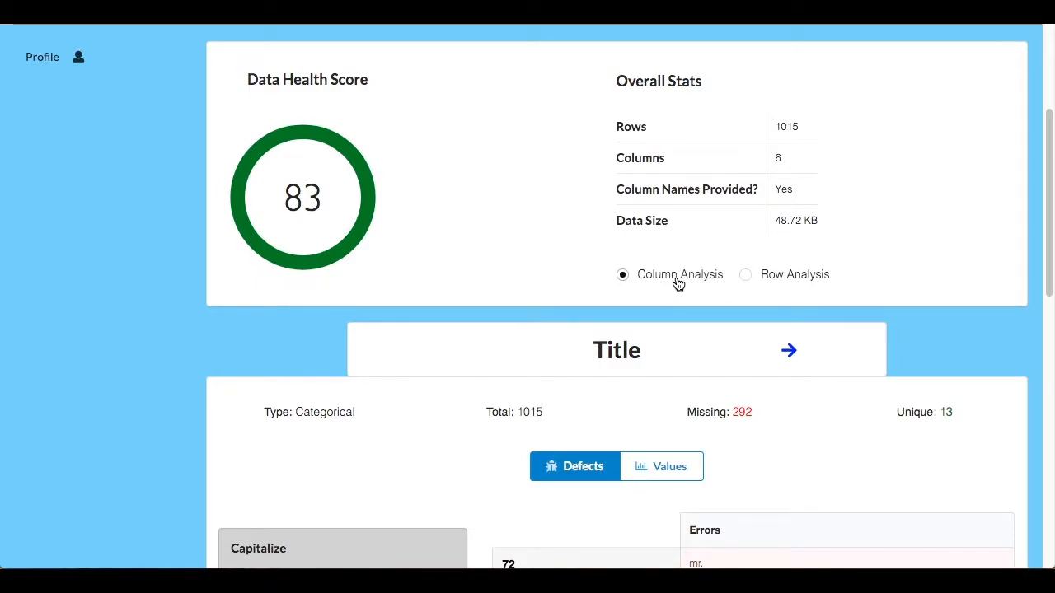
{"action": "scroll", "coordinate": [678, 284], "scroll_direction": "down", "scroll_amount": 1}
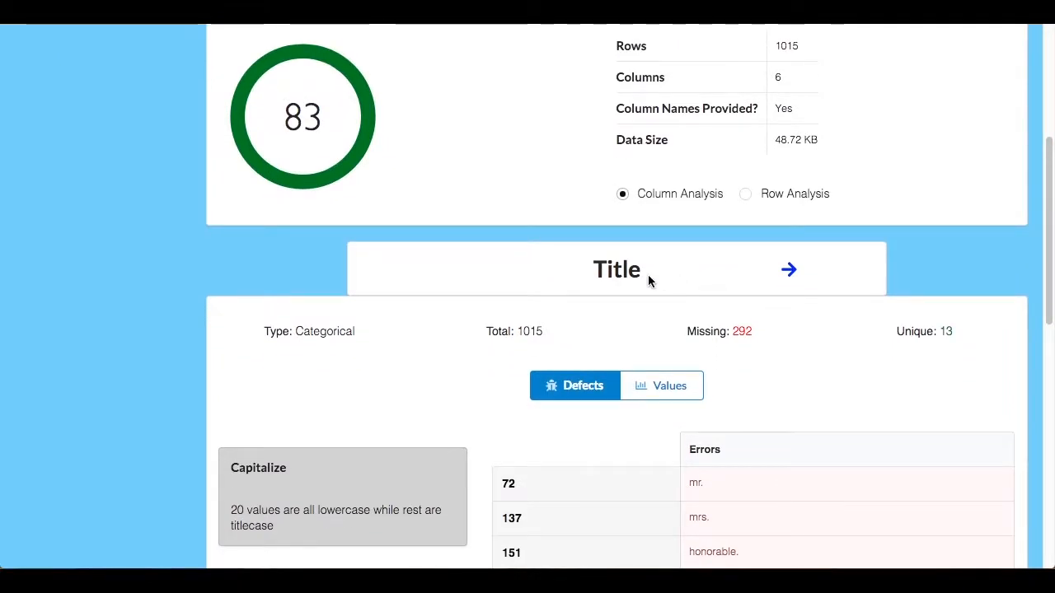
Page the column analysis forward past the Name column and return to the Title column
{"action": "left_click", "coordinate": [789, 271]}
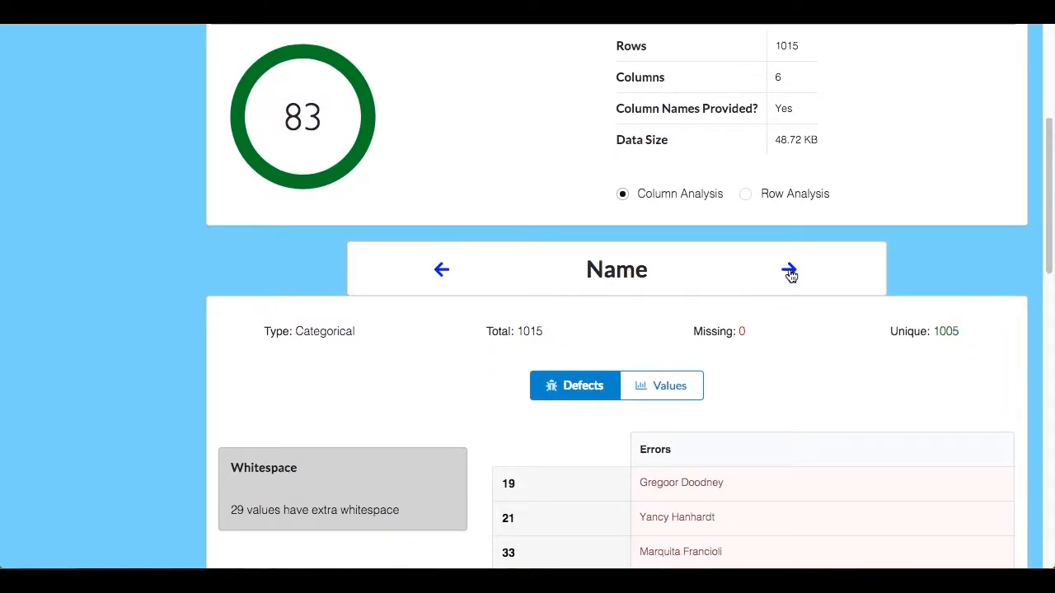
{"action": "left_click", "coordinate": [789, 271]}
{"action": "left_click", "coordinate": [440, 272]}
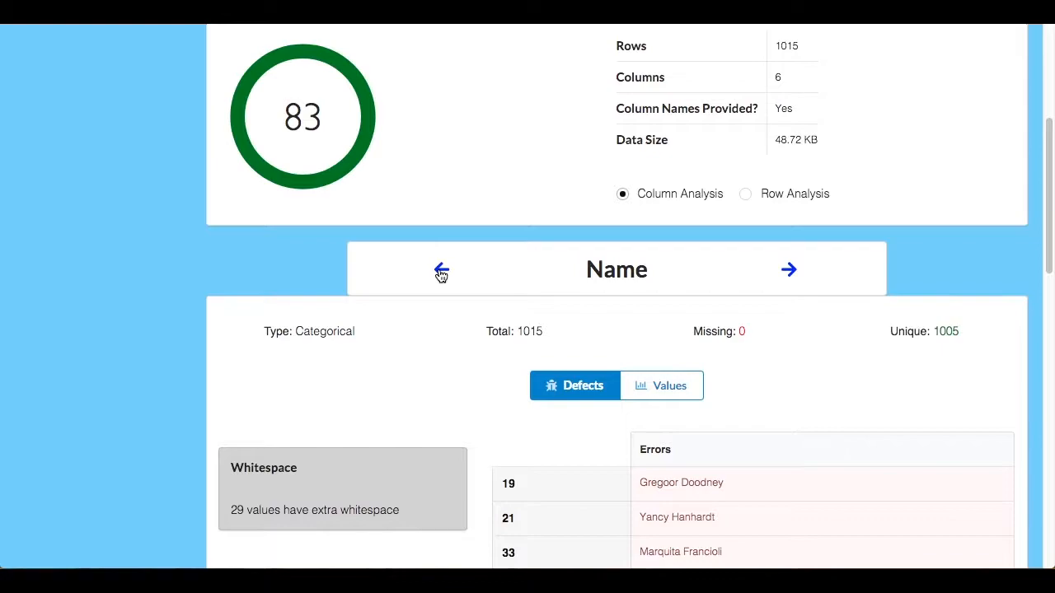
{"action": "left_click", "coordinate": [440, 271]}
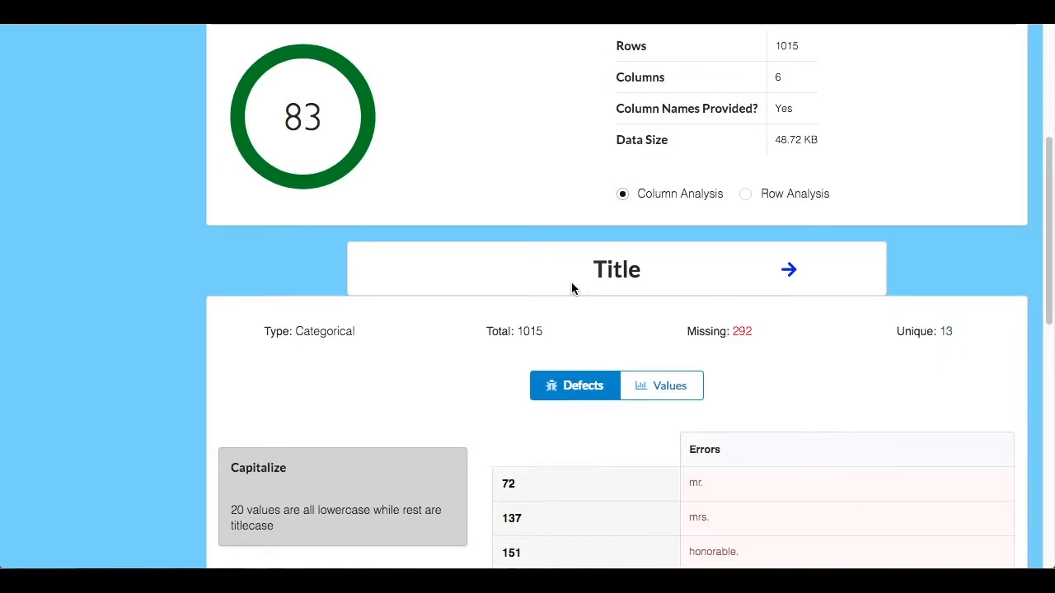
Review the Title column's Capitalize, Pattern and Missing Values defects, ending back on the Capitalize errors
{"action": "scroll", "coordinate": [572, 288], "scroll_direction": "down", "scroll_amount": 1}
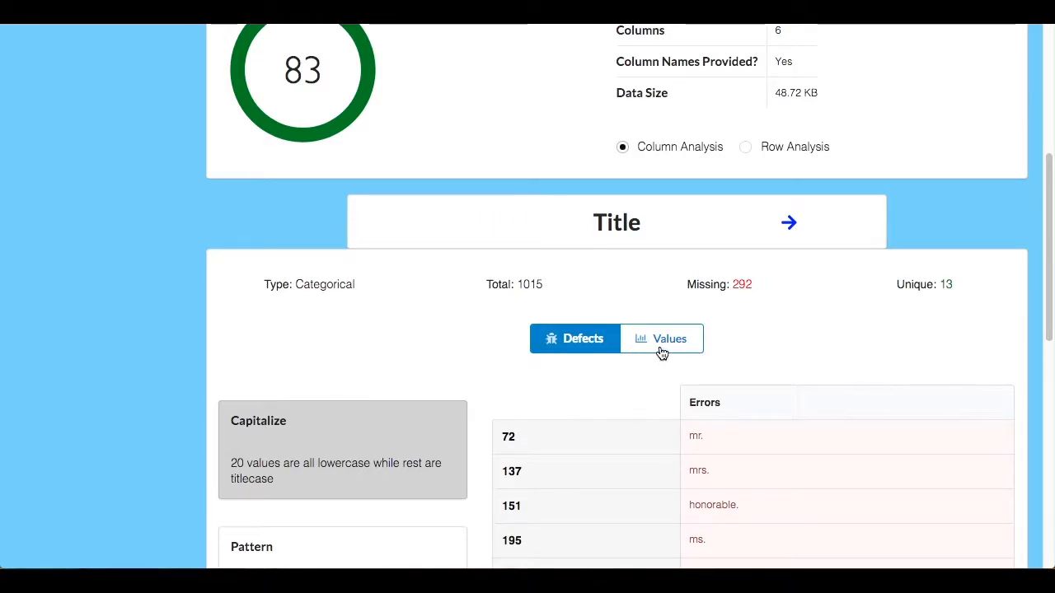
{"action": "scroll", "coordinate": [405, 357], "scroll_direction": "down", "scroll_amount": 1}
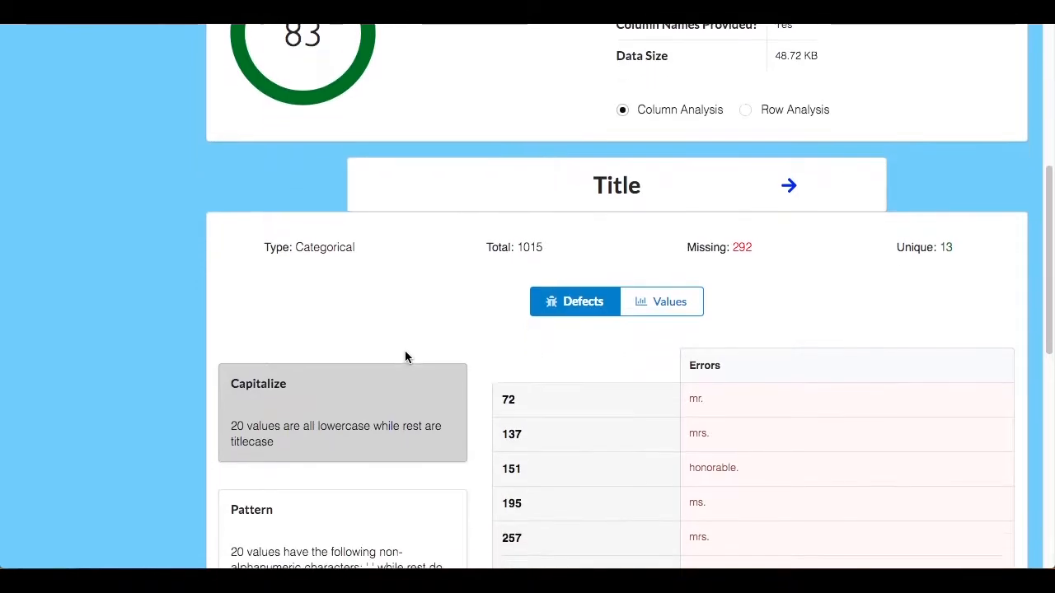
{"action": "scroll", "coordinate": [405, 357], "scroll_direction": "down", "scroll_amount": 2}
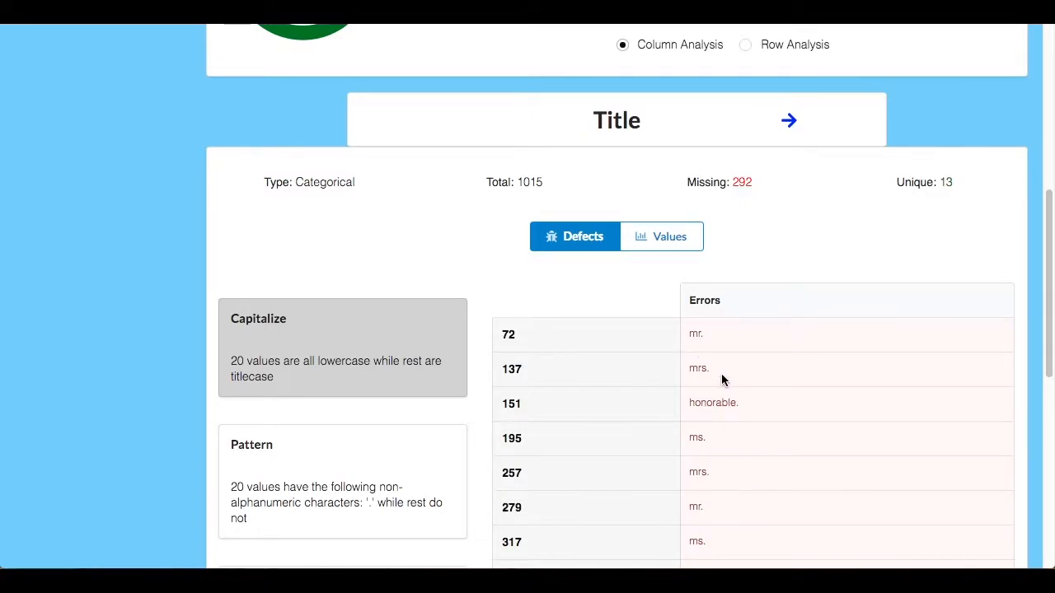
{"action": "left_click", "coordinate": [396, 450]}
{"action": "scroll", "coordinate": [395, 450], "scroll_direction": "down", "scroll_amount": 1}
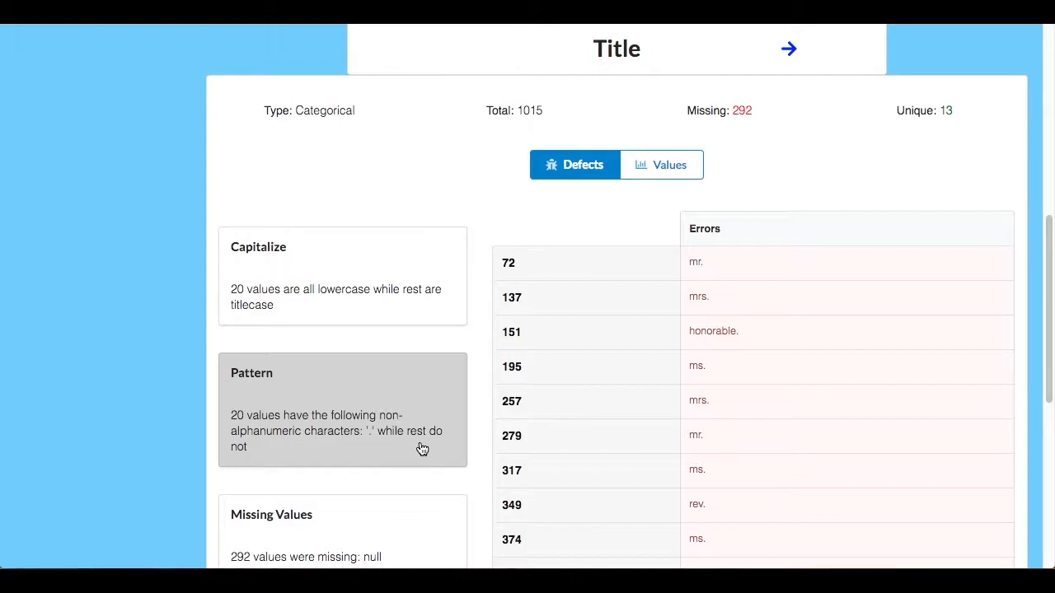
{"action": "scroll", "coordinate": [421, 449], "scroll_direction": "down", "scroll_amount": 1}
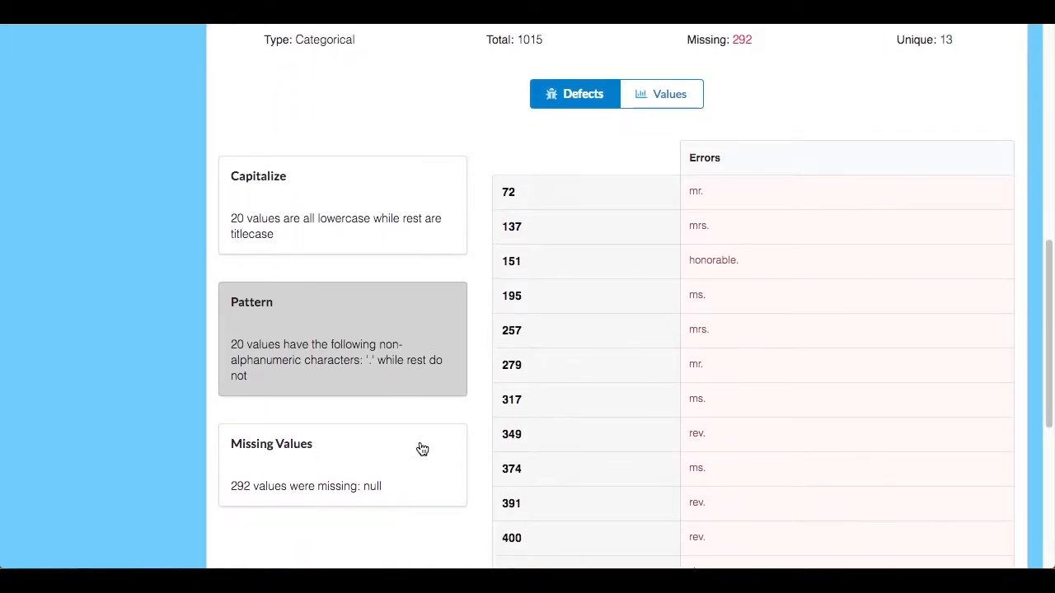
{"action": "left_click", "coordinate": [421, 449]}
{"action": "scroll", "coordinate": [422, 448], "scroll_direction": "up", "scroll_amount": 1}
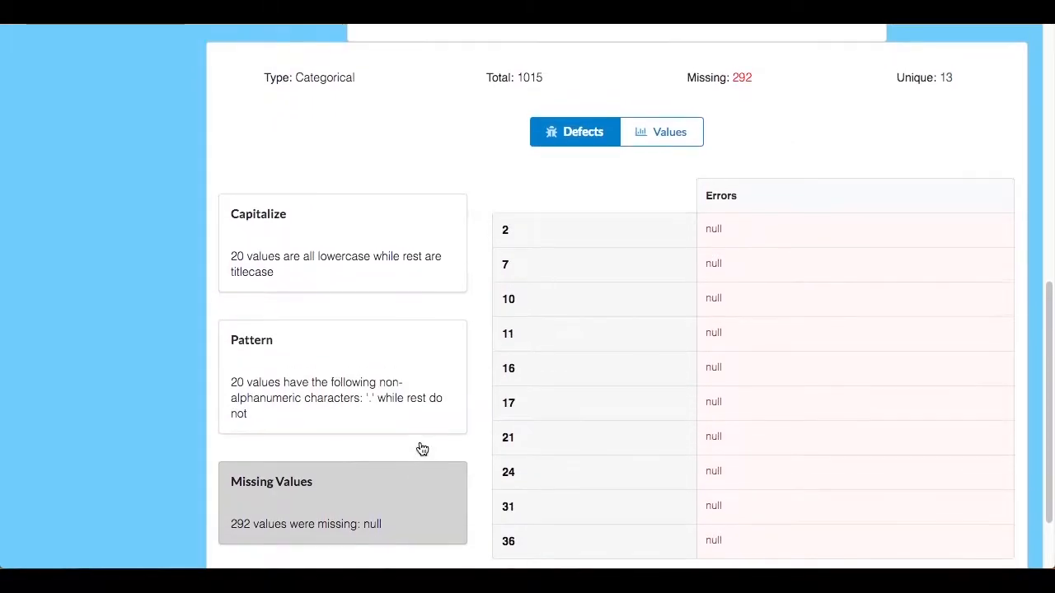
{"action": "left_click", "coordinate": [396, 310]}
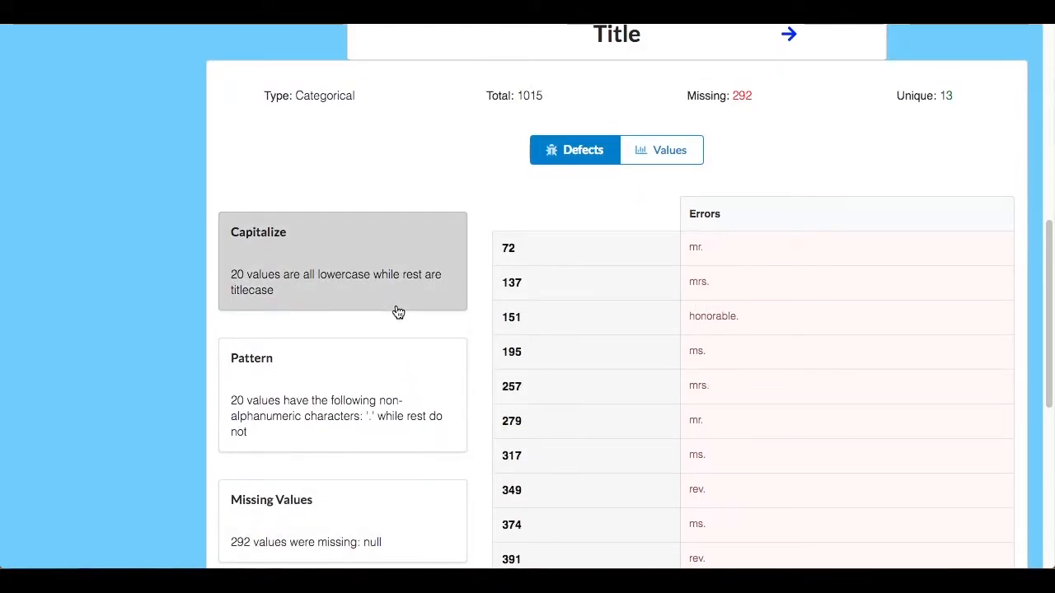
View the Title column's value counts as a table and as a graph
{"action": "scroll", "coordinate": [398, 312], "scroll_direction": "up", "scroll_amount": 1}
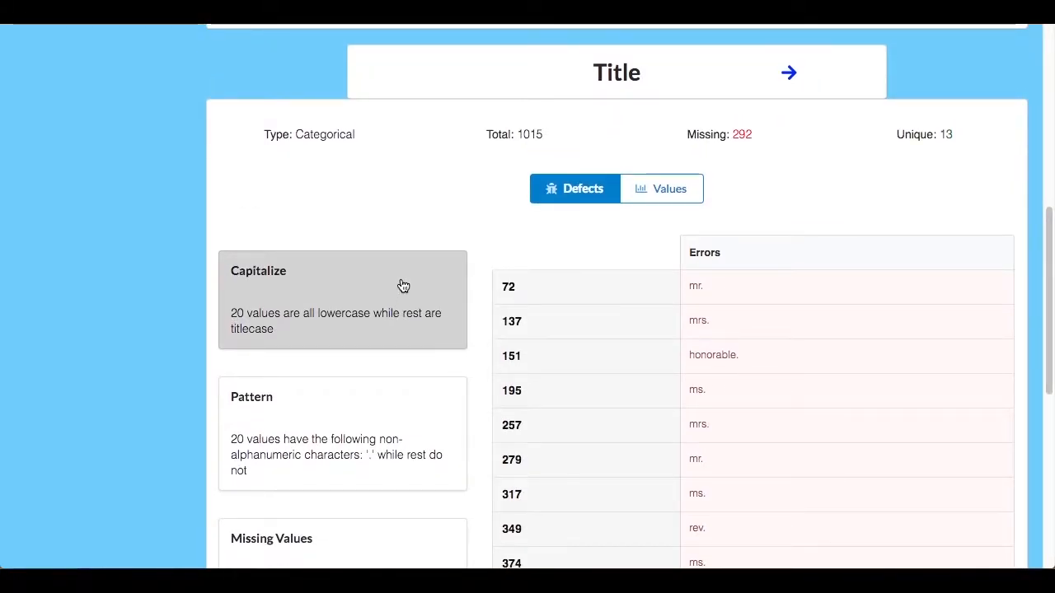
{"action": "left_click", "coordinate": [644, 195]}
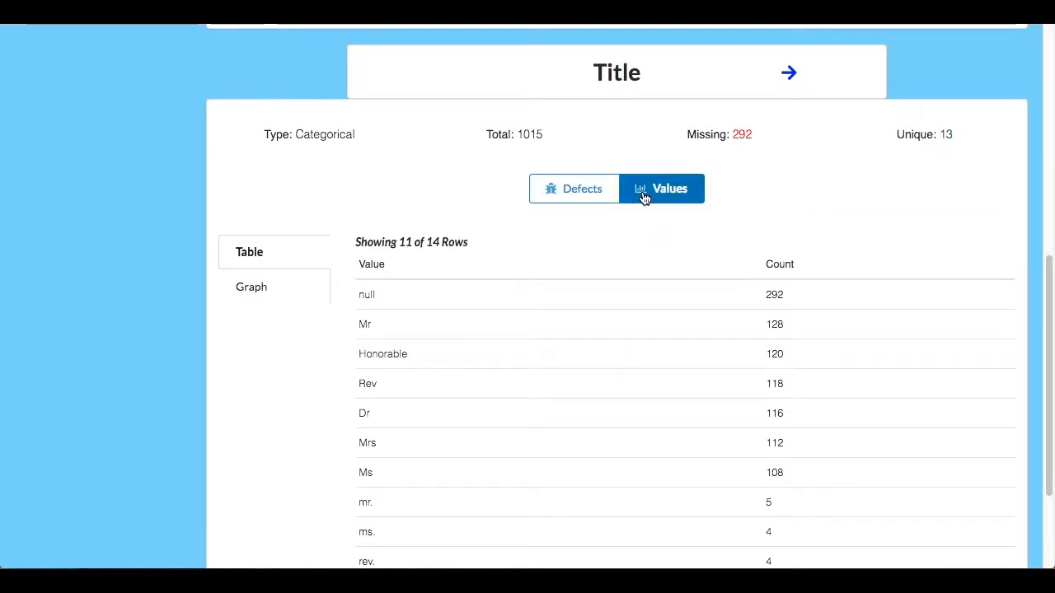
{"action": "scroll", "coordinate": [509, 324], "scroll_direction": "down", "scroll_amount": 1}
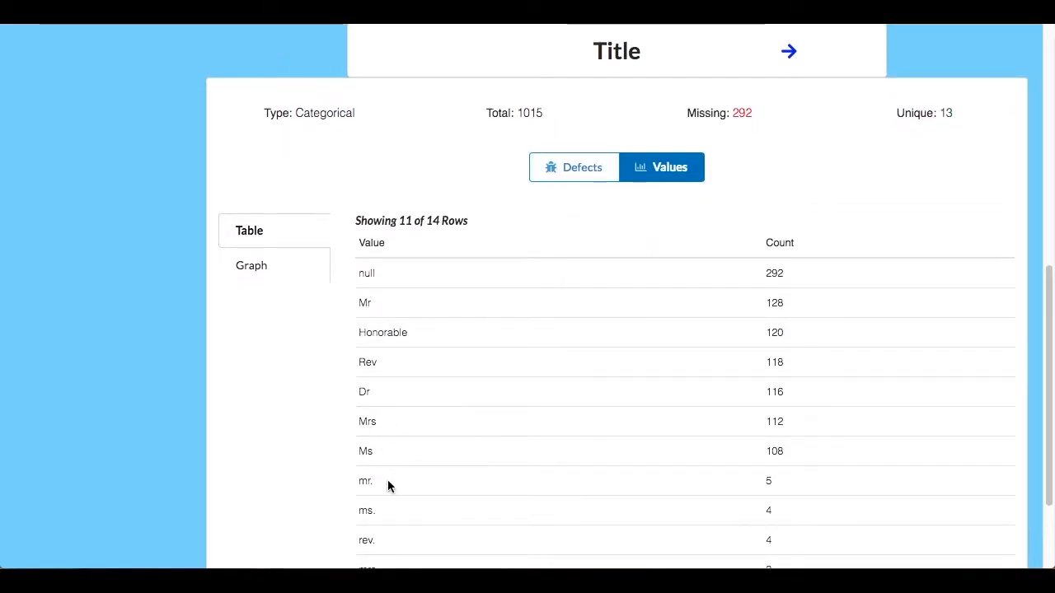
{"action": "scroll", "coordinate": [387, 479], "scroll_direction": "down", "scroll_amount": 1}
{"action": "left_click", "coordinate": [265, 251]}
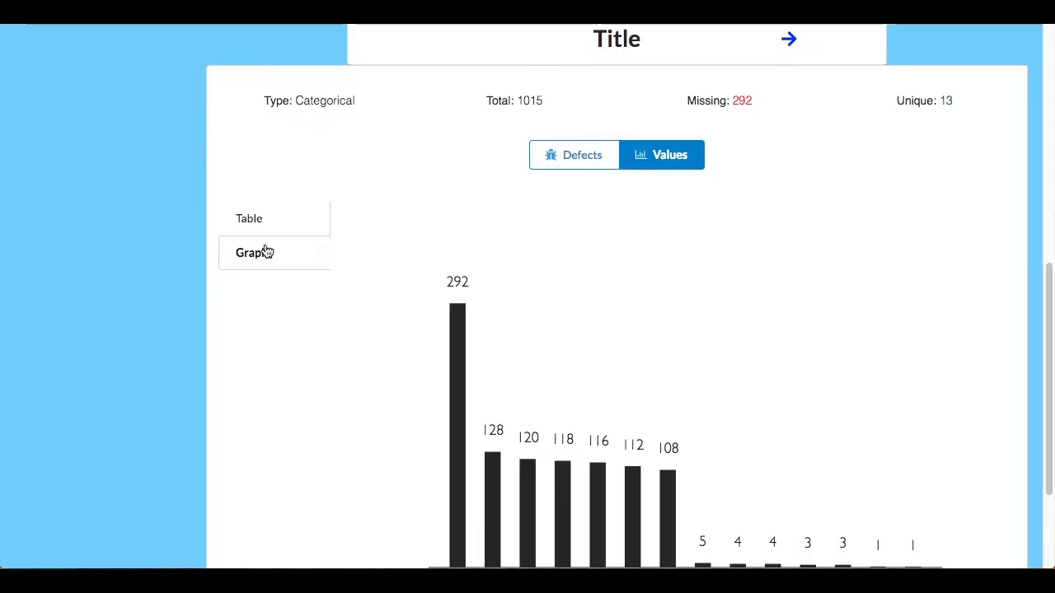
{"action": "scroll", "coordinate": [495, 394], "scroll_direction": "down", "scroll_amount": 2}
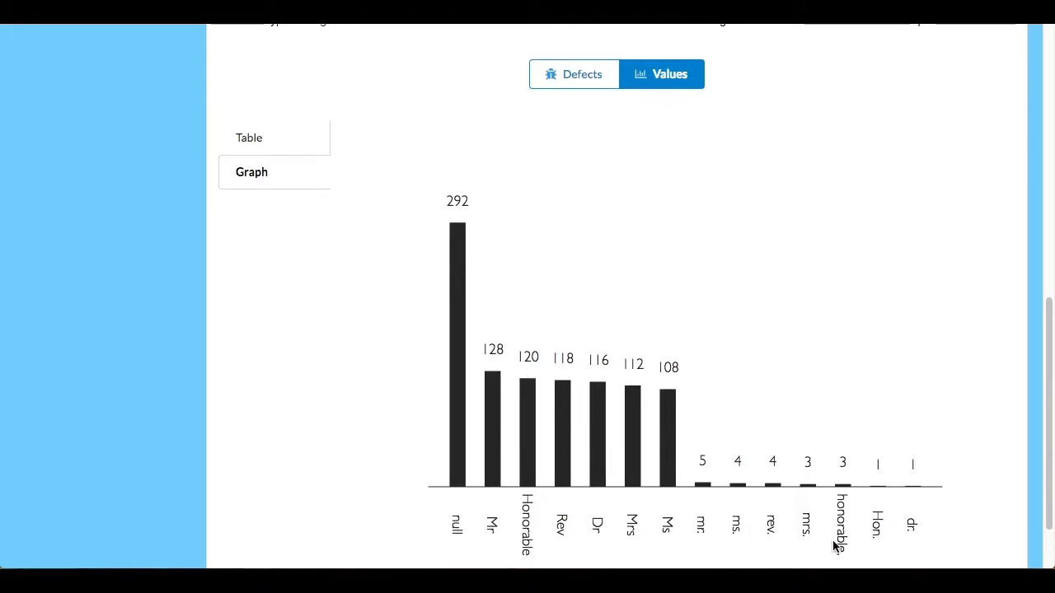
Switch back to the defects view and page through the Name column's defects to the Address column's
{"action": "scroll", "coordinate": [579, 404], "scroll_direction": "up", "scroll_amount": 2}
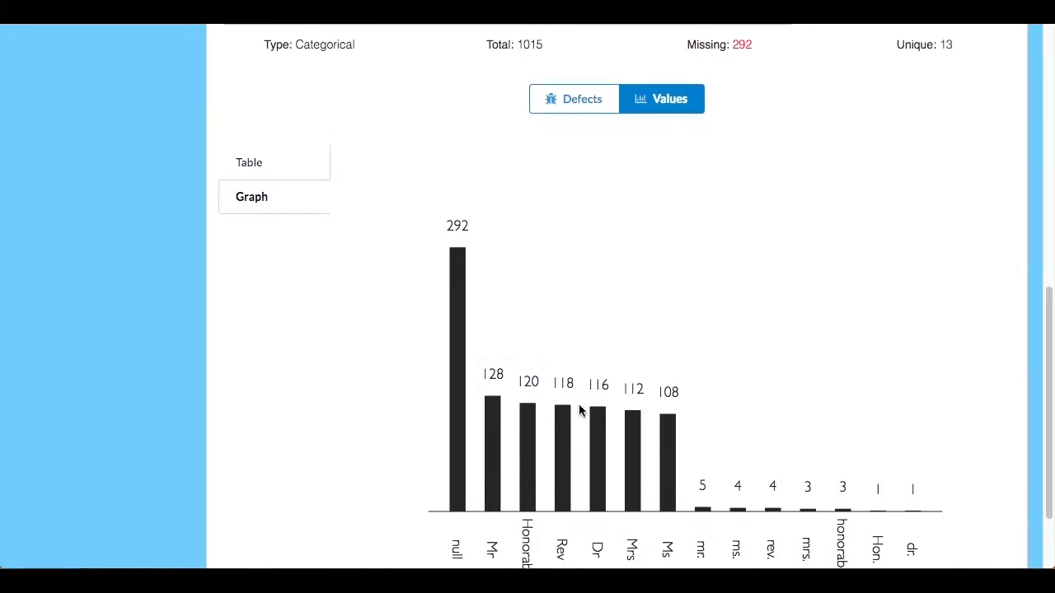
{"action": "scroll", "coordinate": [579, 410], "scroll_direction": "up", "scroll_amount": 2}
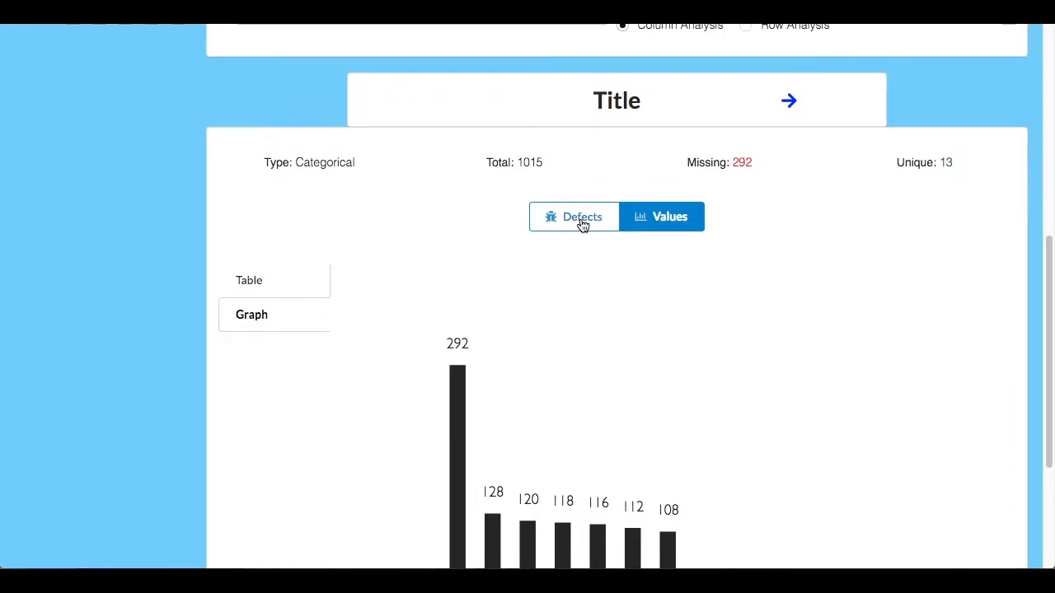
{"action": "left_click", "coordinate": [582, 223]}
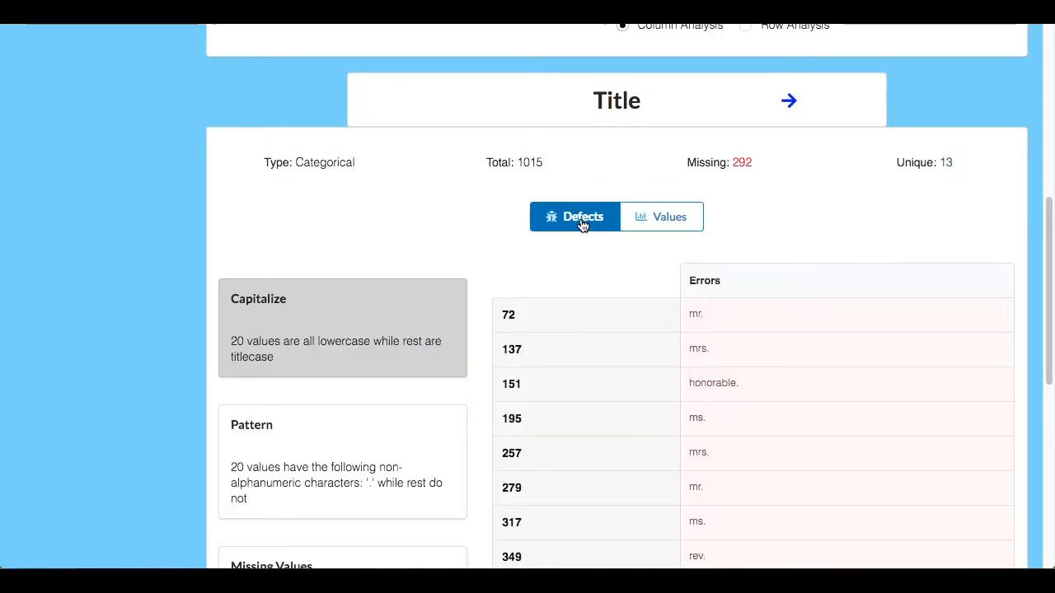
{"action": "left_click", "coordinate": [787, 103]}
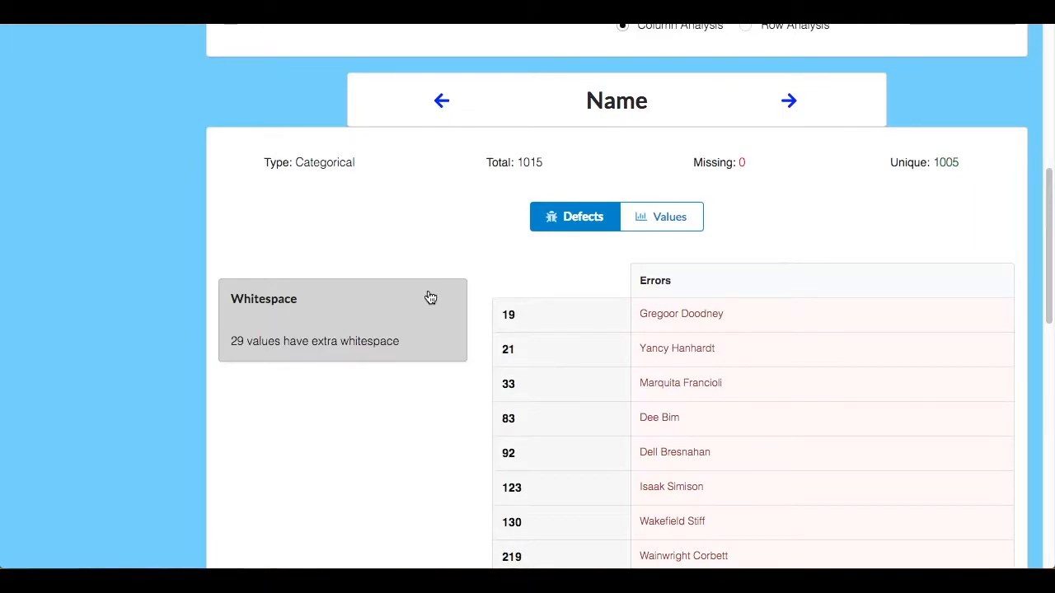
{"action": "left_click", "coordinate": [788, 104]}
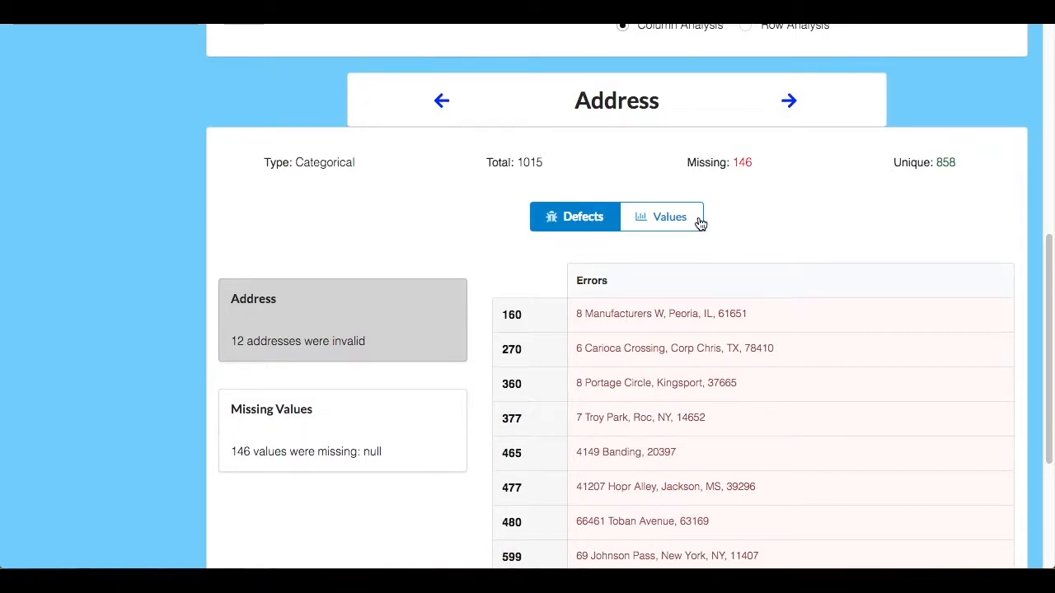
Page the column analysis from Address through Date of Birth's defects to the Total Spent column
{"action": "left_click", "coordinate": [788, 102]}
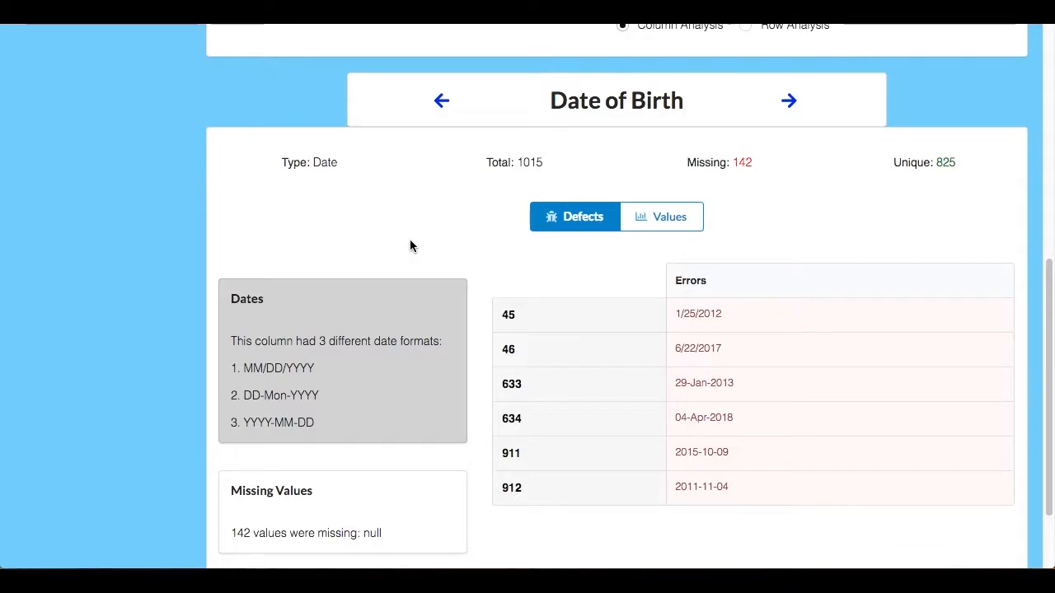
{"action": "scroll", "coordinate": [411, 246], "scroll_direction": "down", "scroll_amount": 1}
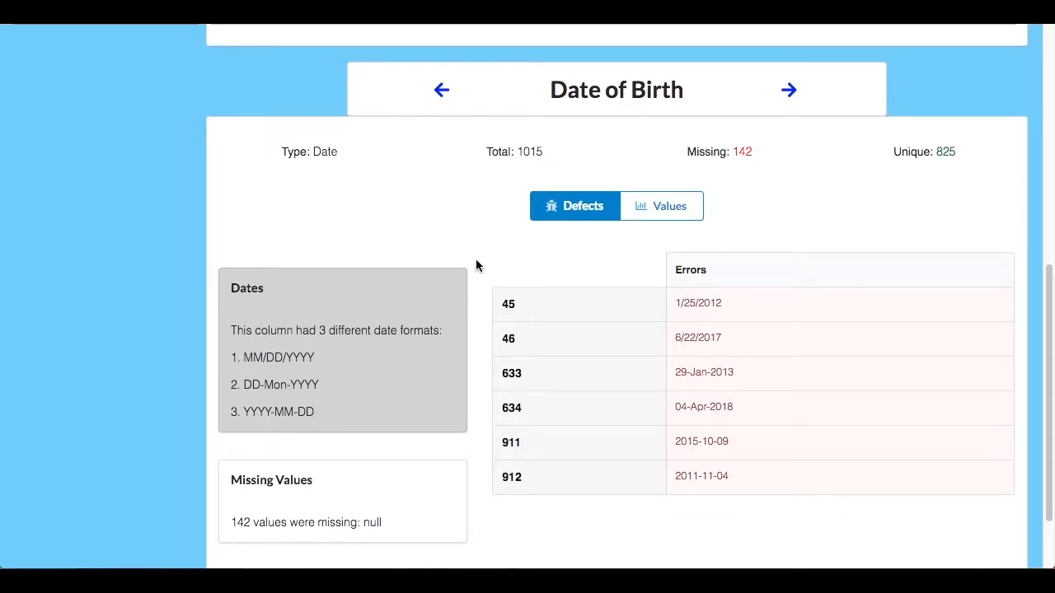
{"action": "left_click", "coordinate": [792, 90]}
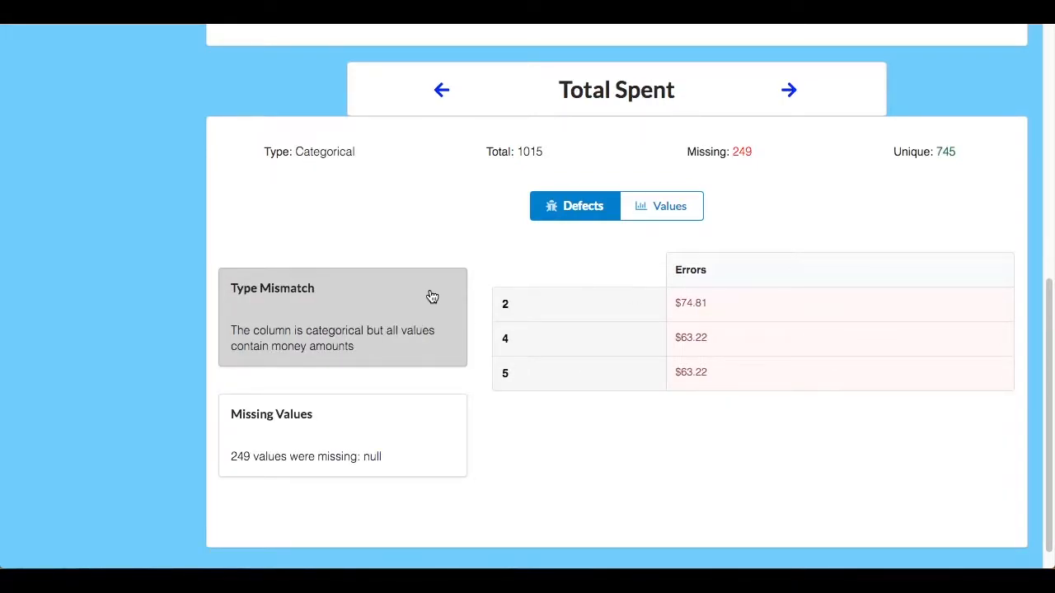
View the Total Spent column's value counts as a table and as a graph, then return to its defects
{"action": "left_click", "coordinate": [657, 213]}
{"action": "scroll", "coordinate": [436, 347], "scroll_direction": "down", "scroll_amount": 1}
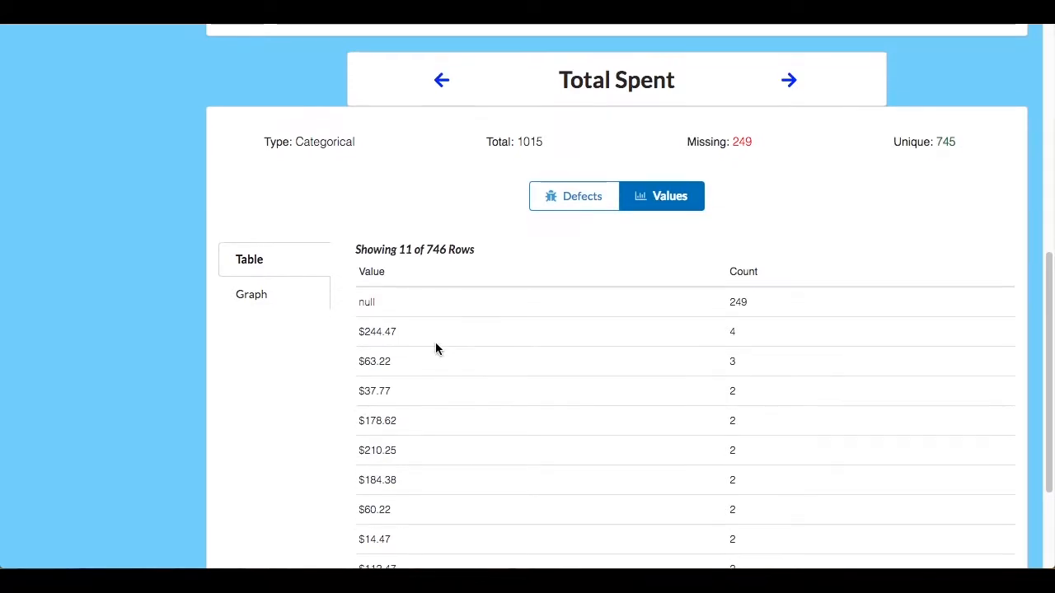
{"action": "scroll", "coordinate": [436, 346], "scroll_direction": "down", "scroll_amount": 3}
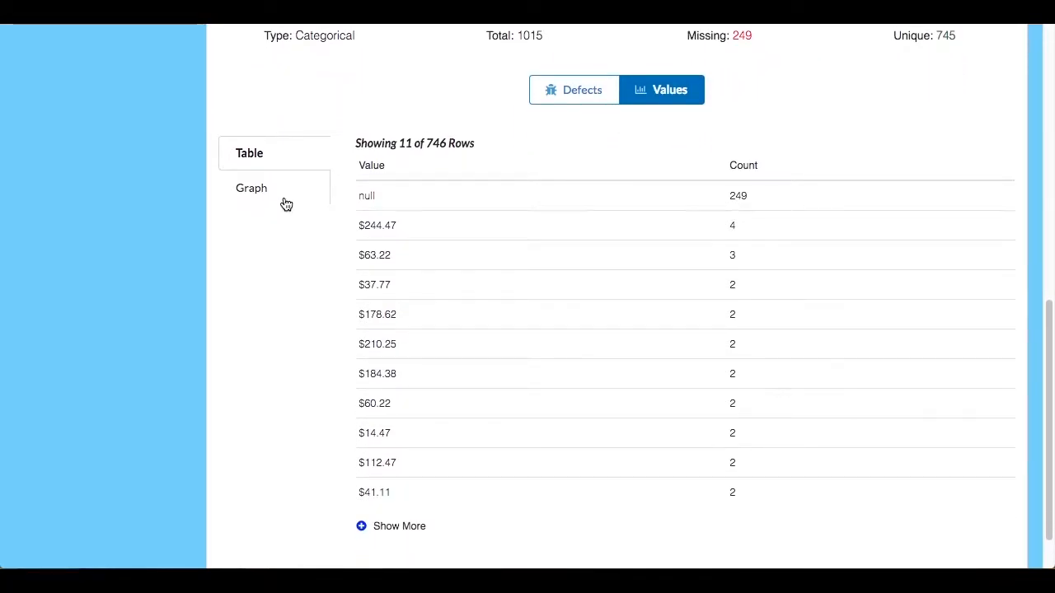
{"action": "left_click", "coordinate": [285, 203]}
{"action": "scroll", "coordinate": [503, 351], "scroll_direction": "up", "scroll_amount": 1}
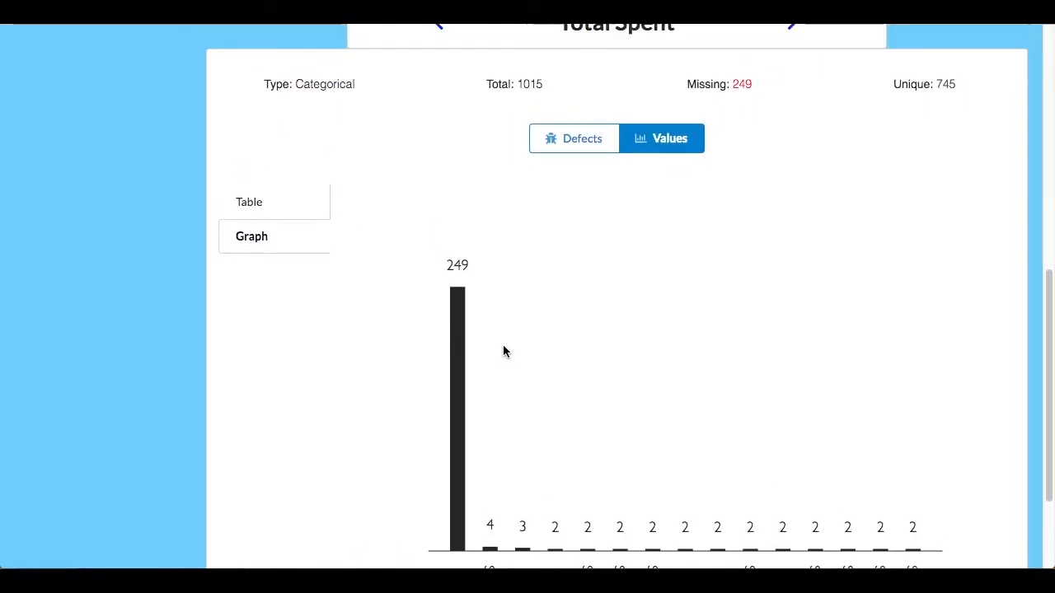
{"action": "scroll", "coordinate": [505, 351], "scroll_direction": "up", "scroll_amount": 2}
{"action": "left_click", "coordinate": [568, 214]}
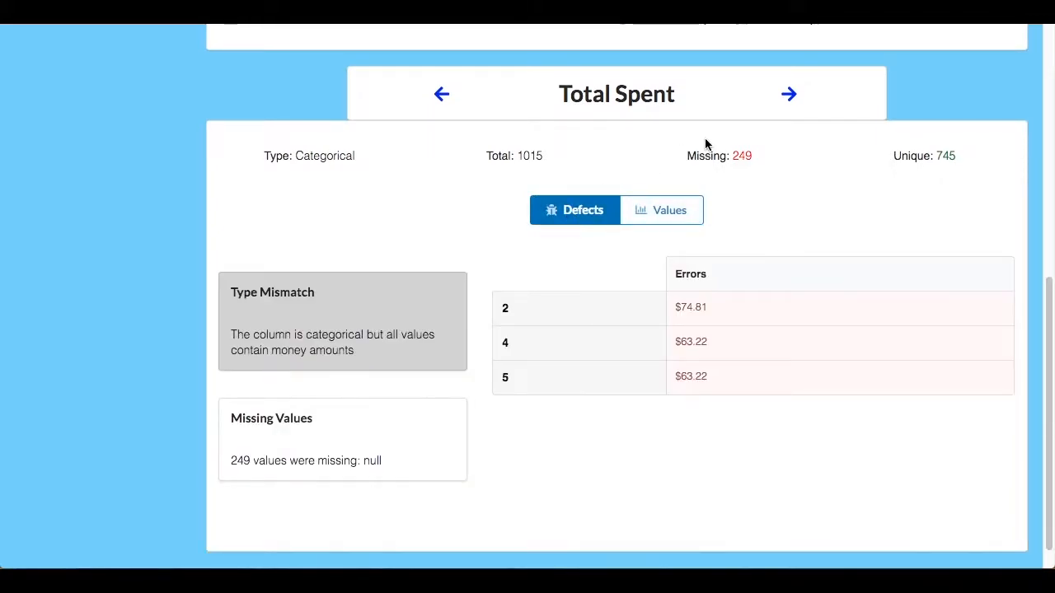
Move on to the Notes column and review its Pattern and Spelling defects
{"action": "left_click", "coordinate": [789, 95]}
{"action": "scroll", "coordinate": [379, 223], "scroll_direction": "down", "scroll_amount": 1}
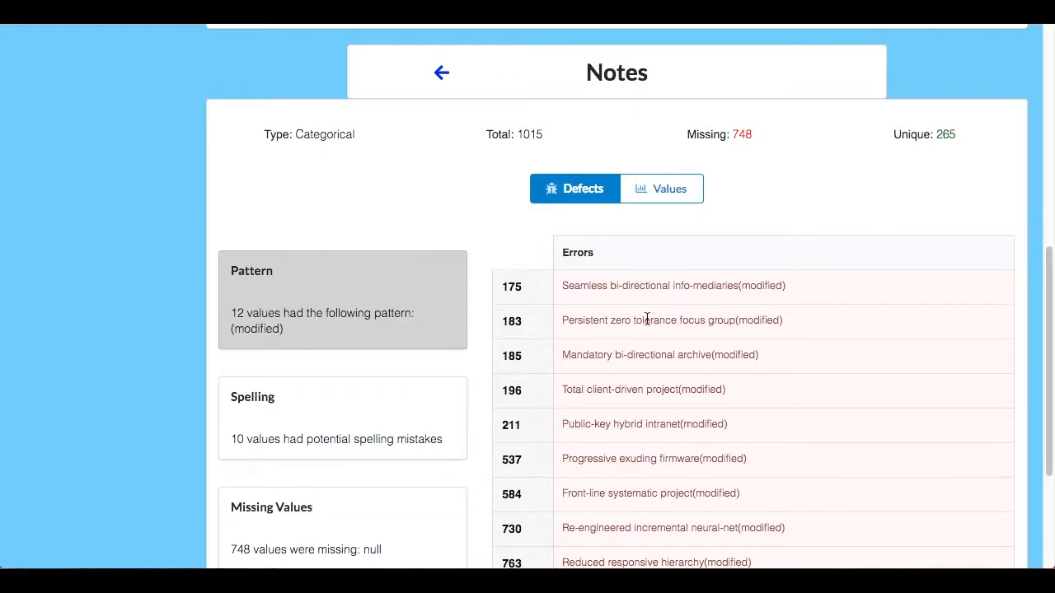
{"action": "scroll", "coordinate": [443, 404], "scroll_direction": "down", "scroll_amount": 3}
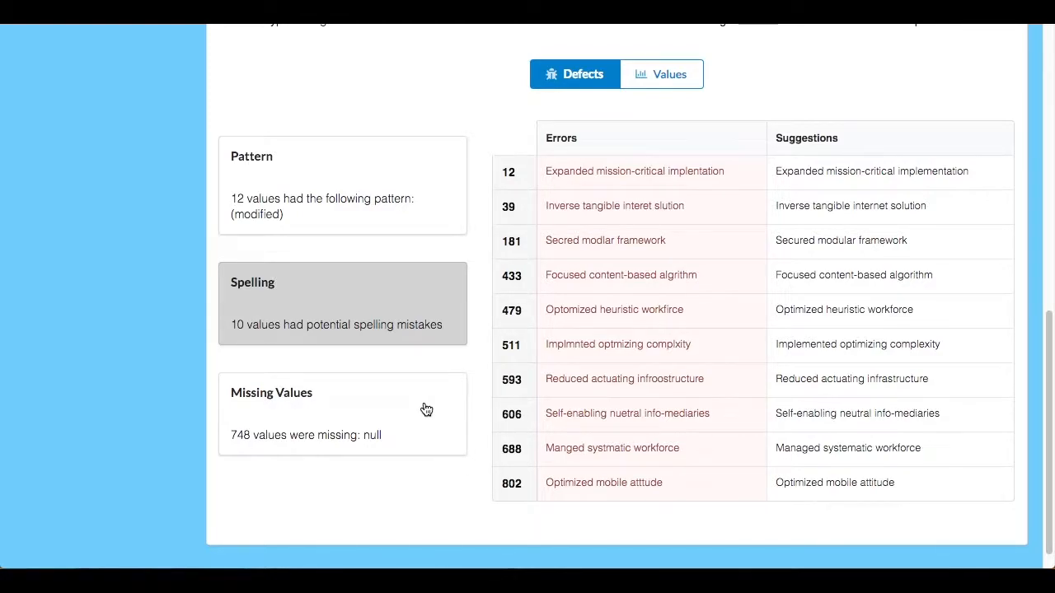
Open the Clean API call example on the home page and examine its Python code
{"action": "scroll", "coordinate": [426, 410], "scroll_direction": "up", "scroll_amount": 5}
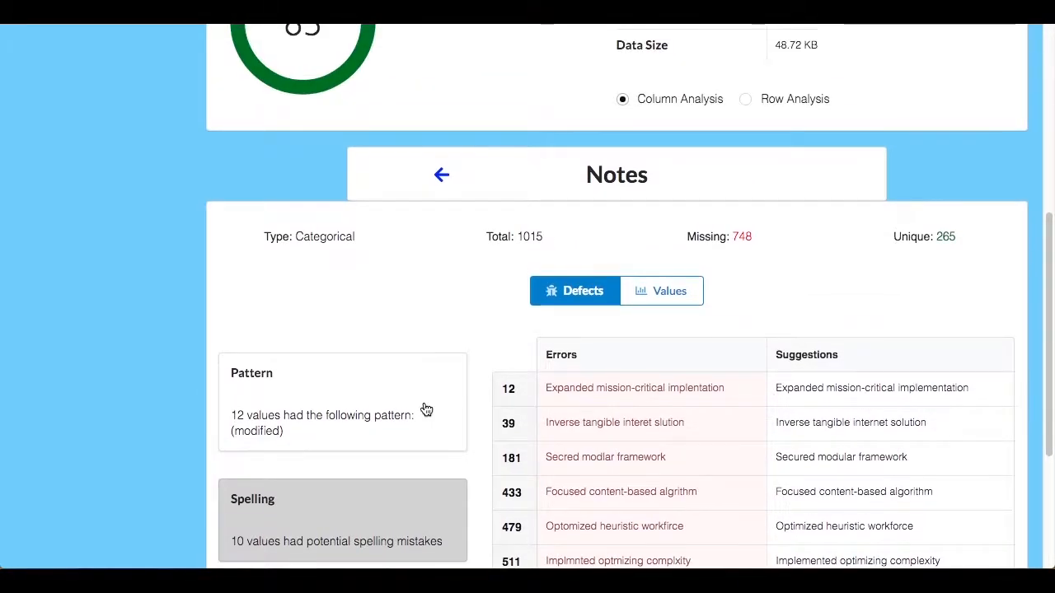
{"action": "scroll", "coordinate": [425, 409], "scroll_direction": "up", "scroll_amount": 4}
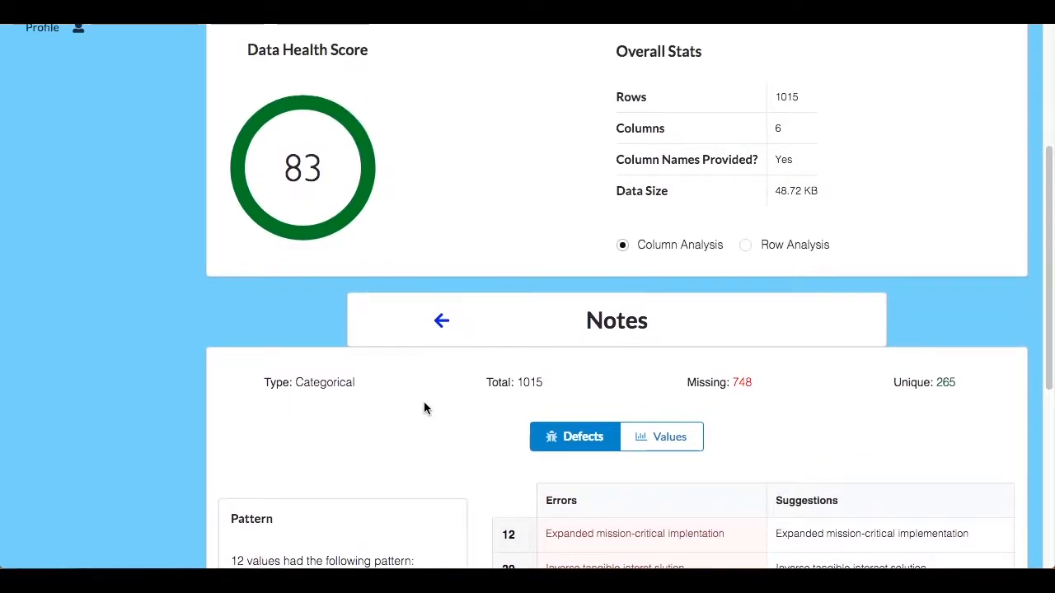
{"action": "scroll", "coordinate": [424, 406], "scroll_direction": "up", "scroll_amount": 2}
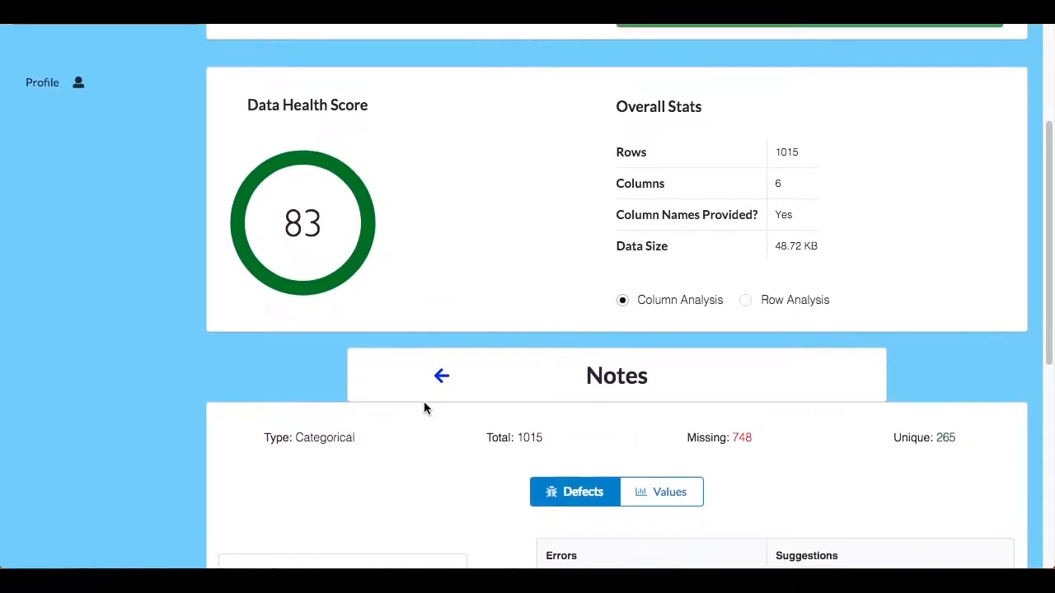
{"action": "scroll", "coordinate": [424, 402], "scroll_direction": "up", "scroll_amount": 4}
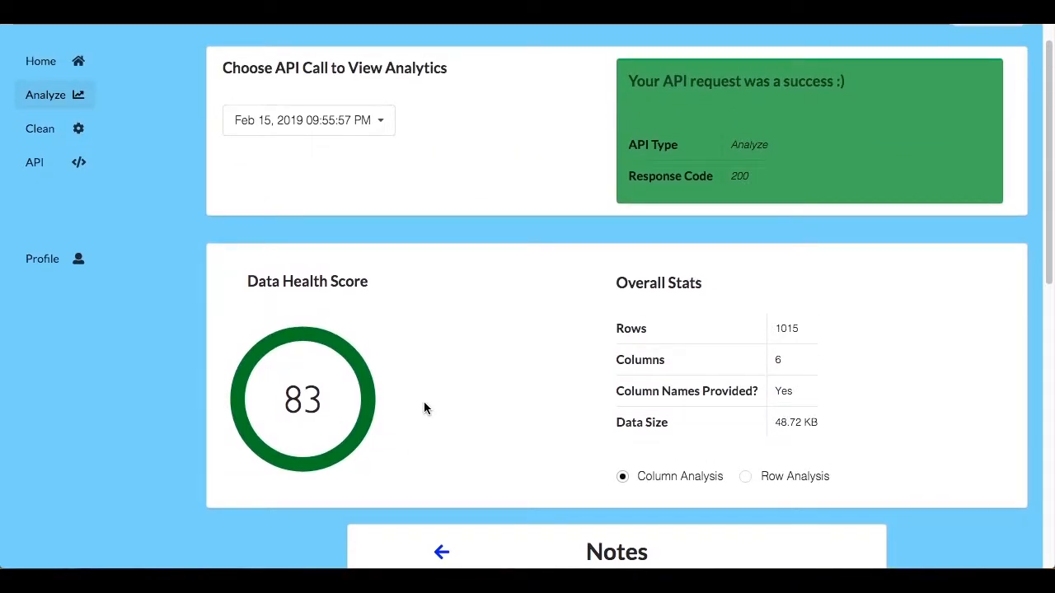
{"action": "scroll", "coordinate": [424, 407], "scroll_direction": "up", "scroll_amount": 1}
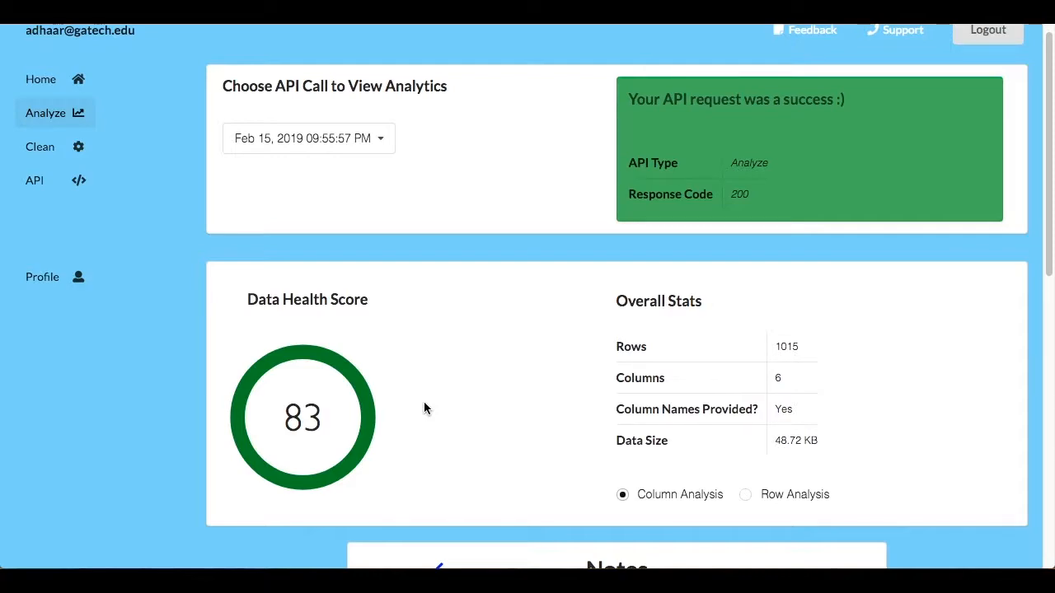
{"action": "scroll", "coordinate": [423, 407], "scroll_direction": "up", "scroll_amount": 1}
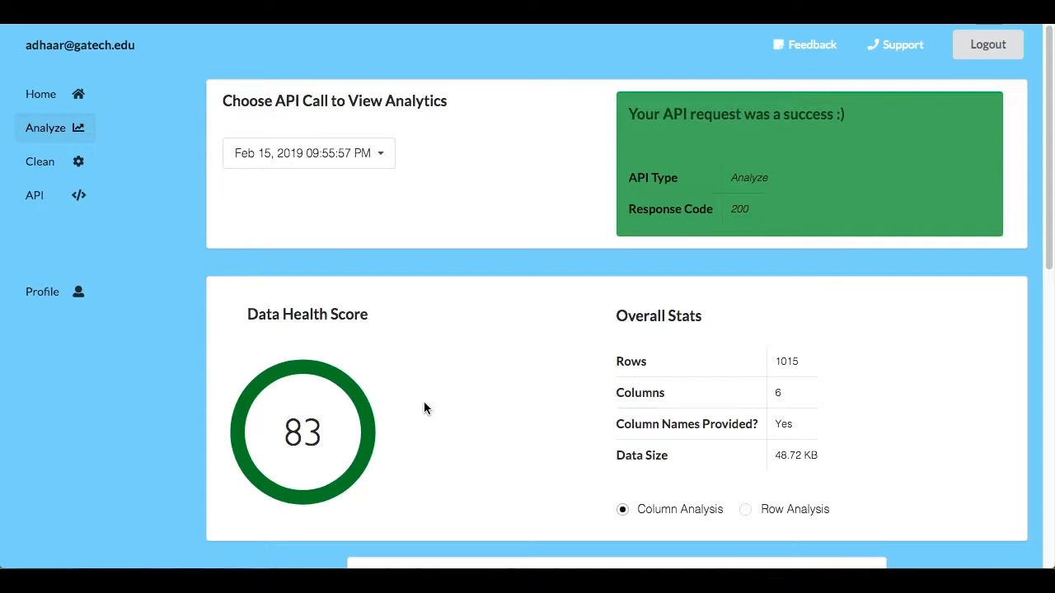
{"action": "left_click", "coordinate": [47, 105]}
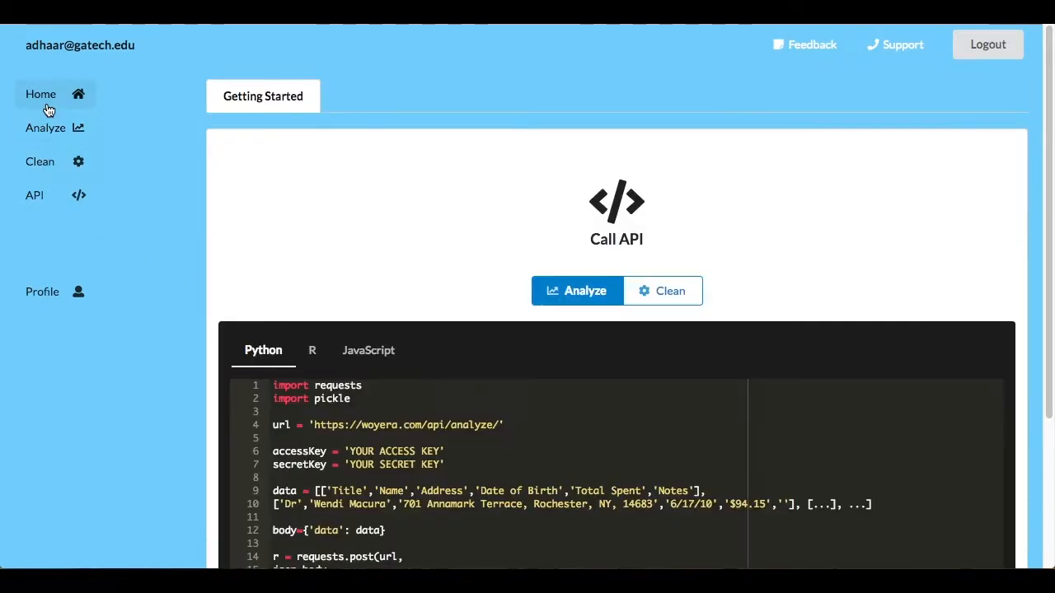
{"action": "left_click", "coordinate": [670, 290]}
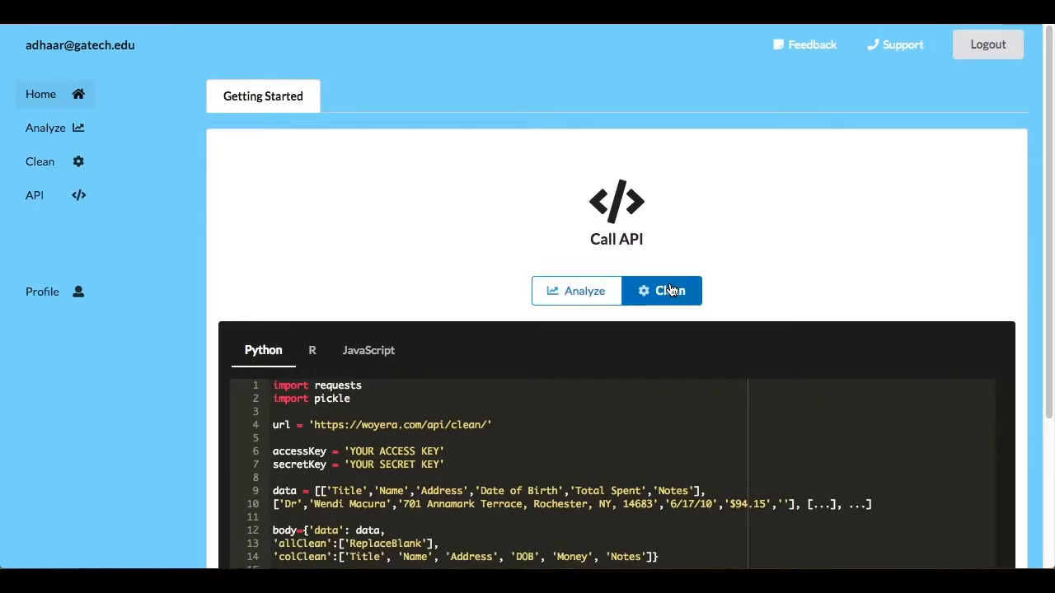
{"action": "scroll", "coordinate": [669, 288], "scroll_direction": "down", "scroll_amount": 2}
{"action": "scroll", "coordinate": [670, 284], "scroll_direction": "down", "scroll_amount": 1}
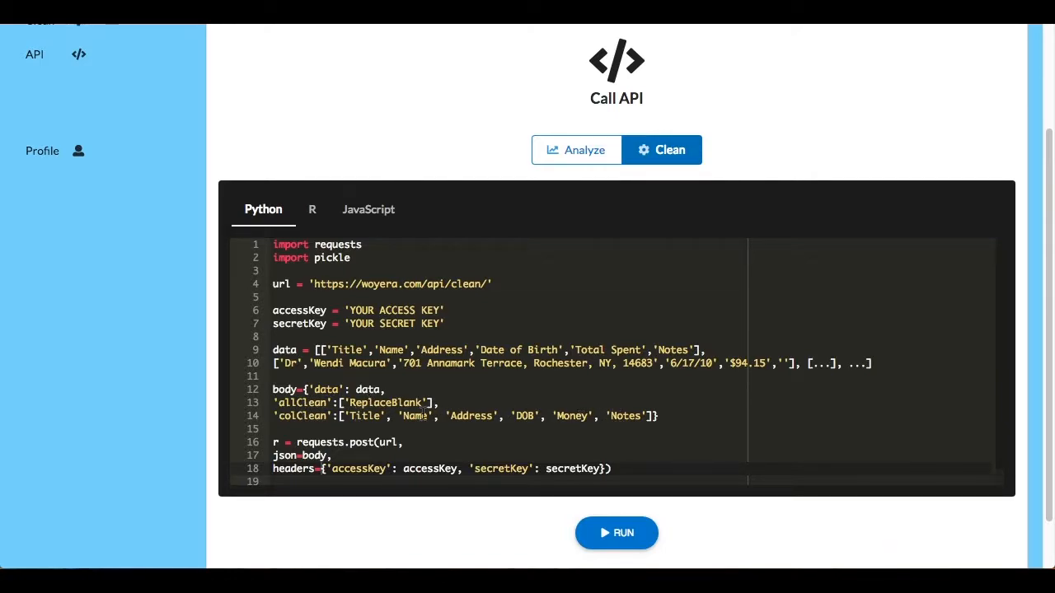
Open the Clean section's form for creating a cleaning class, leaving the class name empty
{"action": "scroll", "coordinate": [424, 416], "scroll_direction": "up", "scroll_amount": 2}
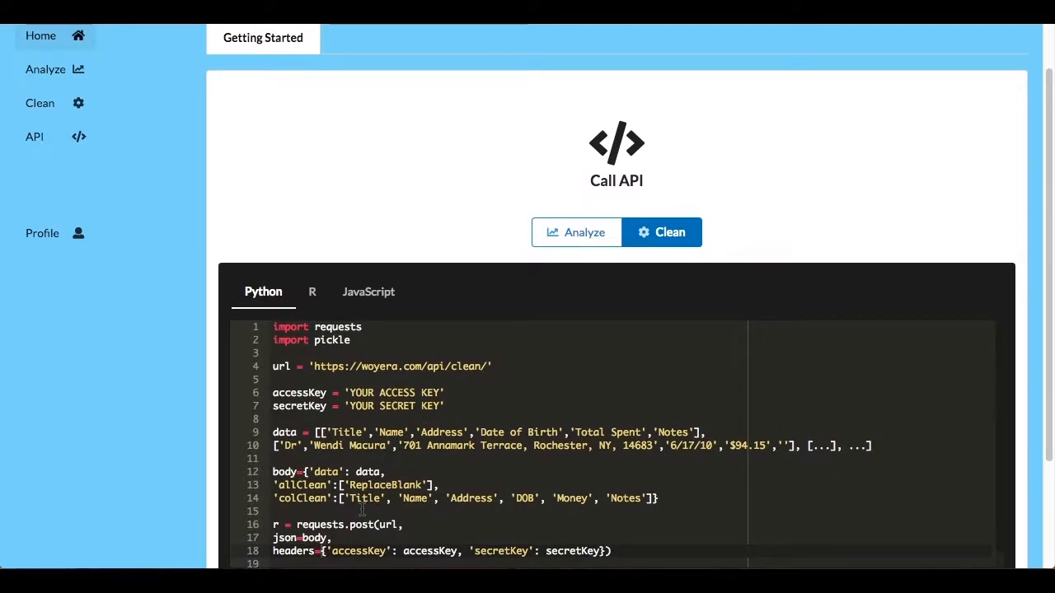
{"action": "scroll", "coordinate": [361, 511], "scroll_direction": "up", "scroll_amount": 1}
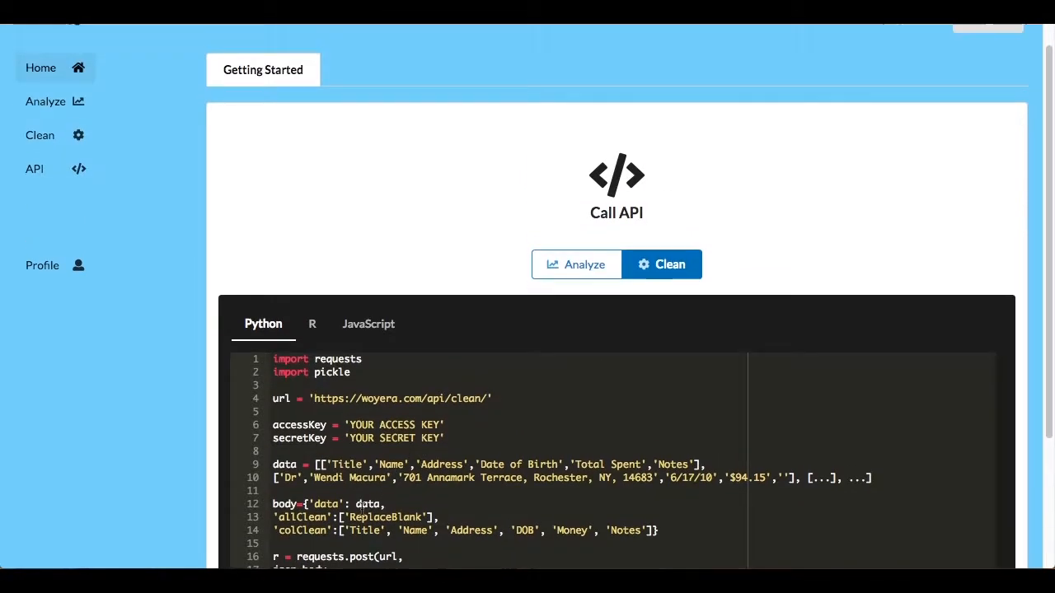
{"action": "left_click", "coordinate": [75, 148]}
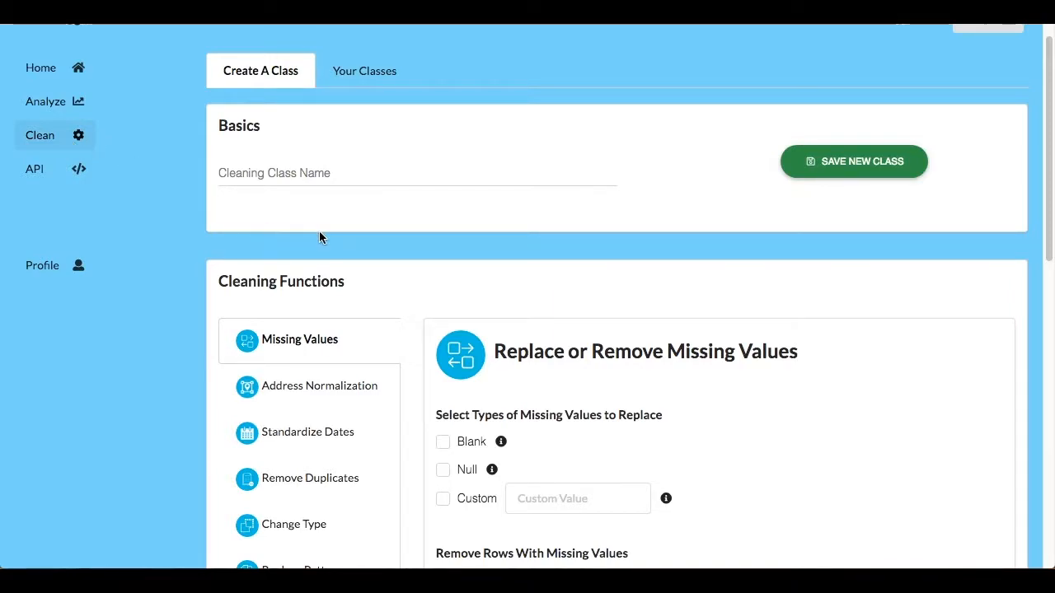
{"action": "scroll", "coordinate": [320, 237], "scroll_direction": "down", "scroll_amount": 1}
{"action": "scroll", "coordinate": [320, 237], "scroll_direction": "up", "scroll_amount": 1}
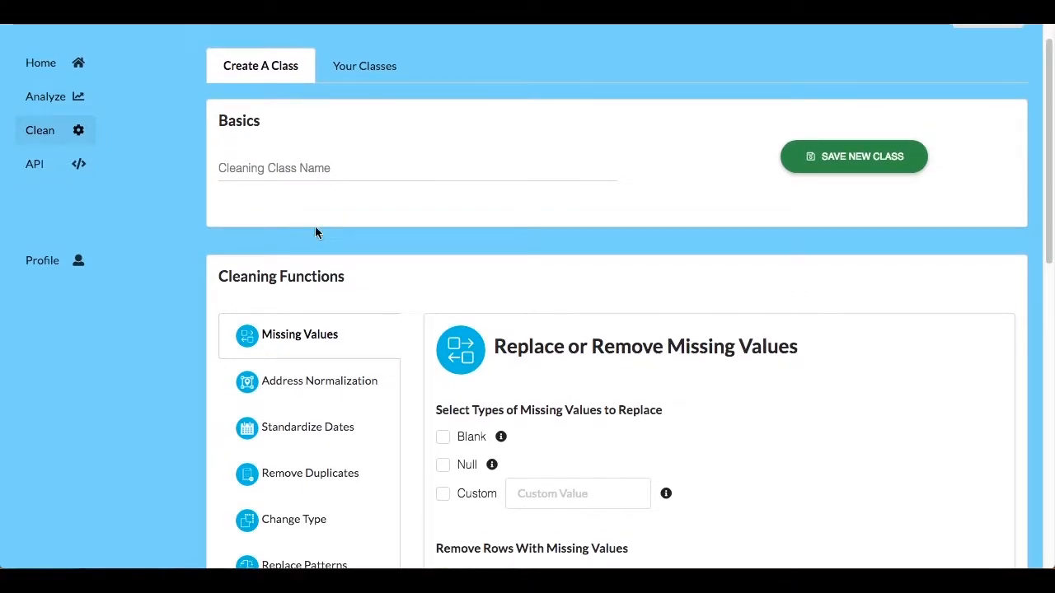
{"action": "left_click", "coordinate": [285, 179]}
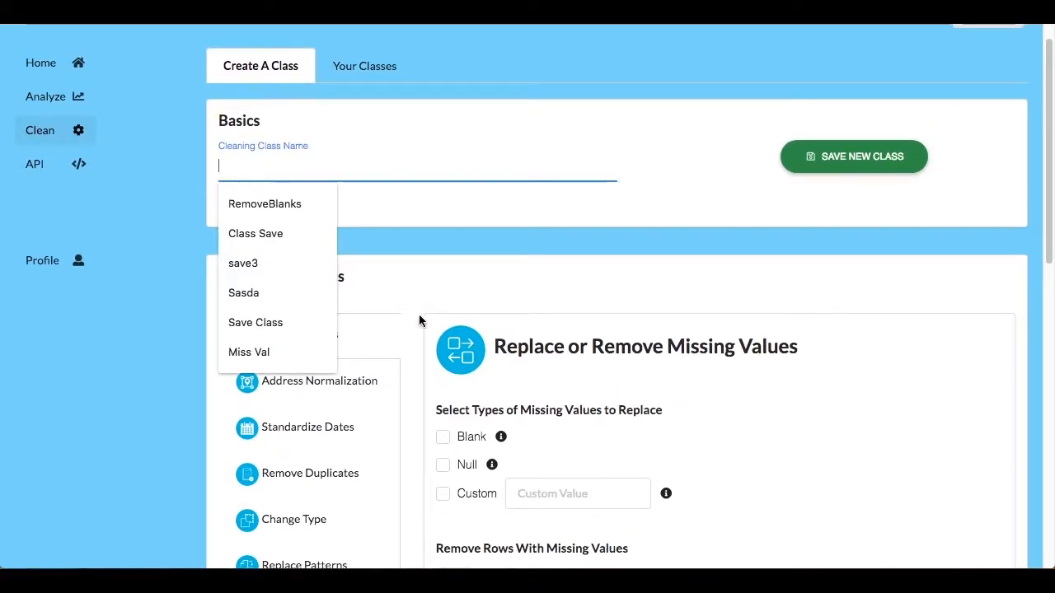
{"action": "left_click", "coordinate": [454, 286]}
Add a Missing Values function to the class that replaces Null values with Blank
{"action": "scroll", "coordinate": [455, 286], "scroll_direction": "down", "scroll_amount": 3}
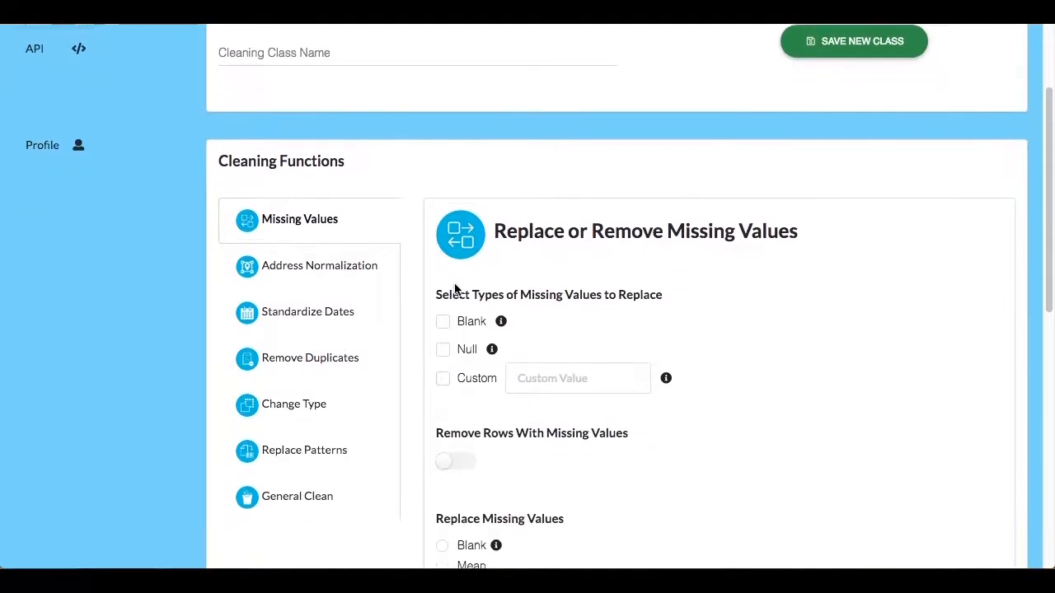
{"action": "scroll", "coordinate": [445, 345], "scroll_direction": "down", "scroll_amount": 4}
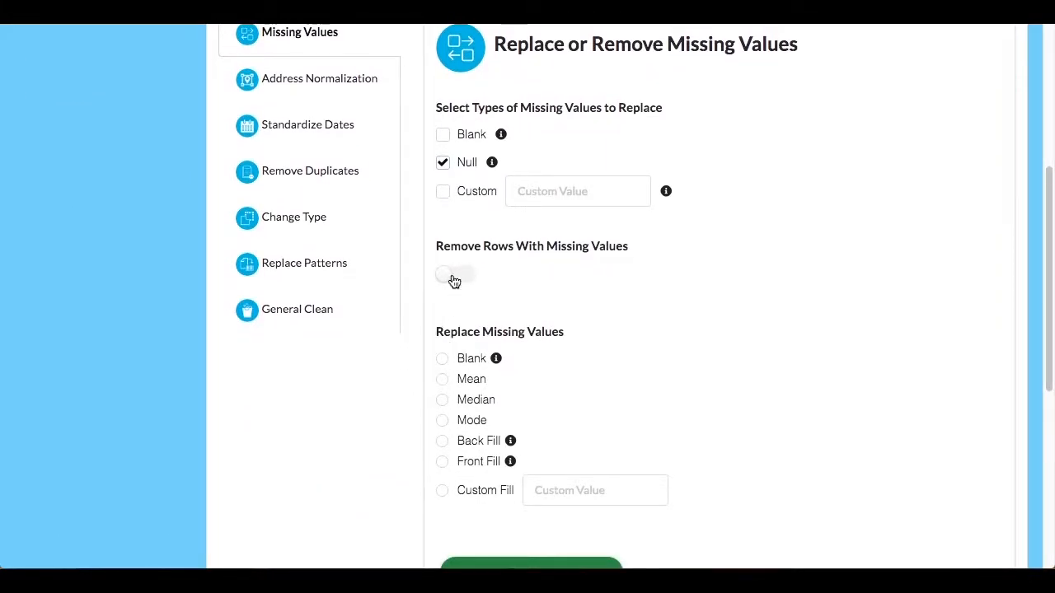
{"action": "scroll", "coordinate": [503, 314], "scroll_direction": "down", "scroll_amount": 1}
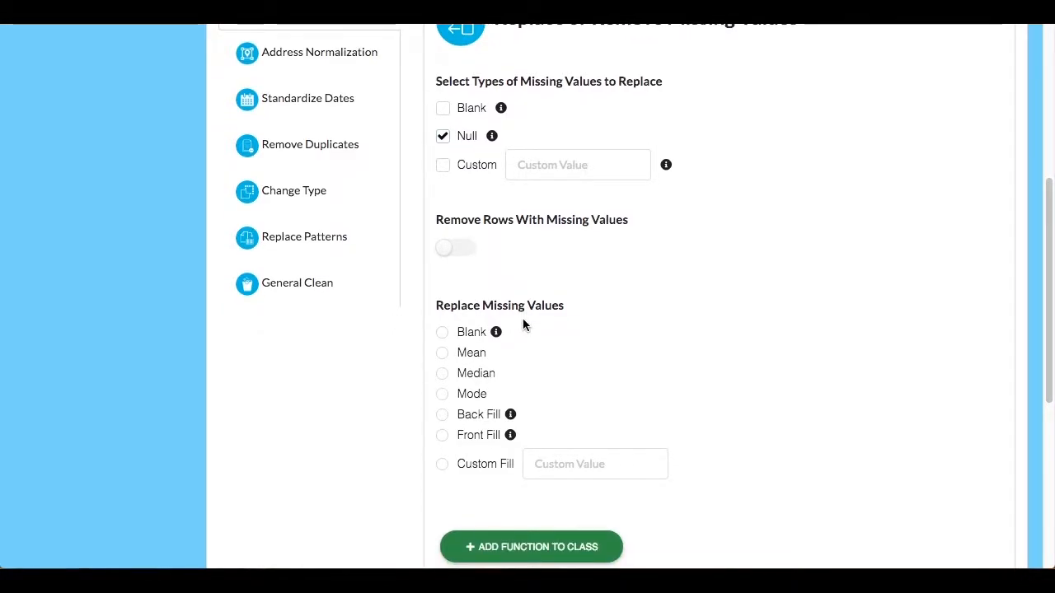
{"action": "scroll", "coordinate": [522, 321], "scroll_direction": "down", "scroll_amount": 1}
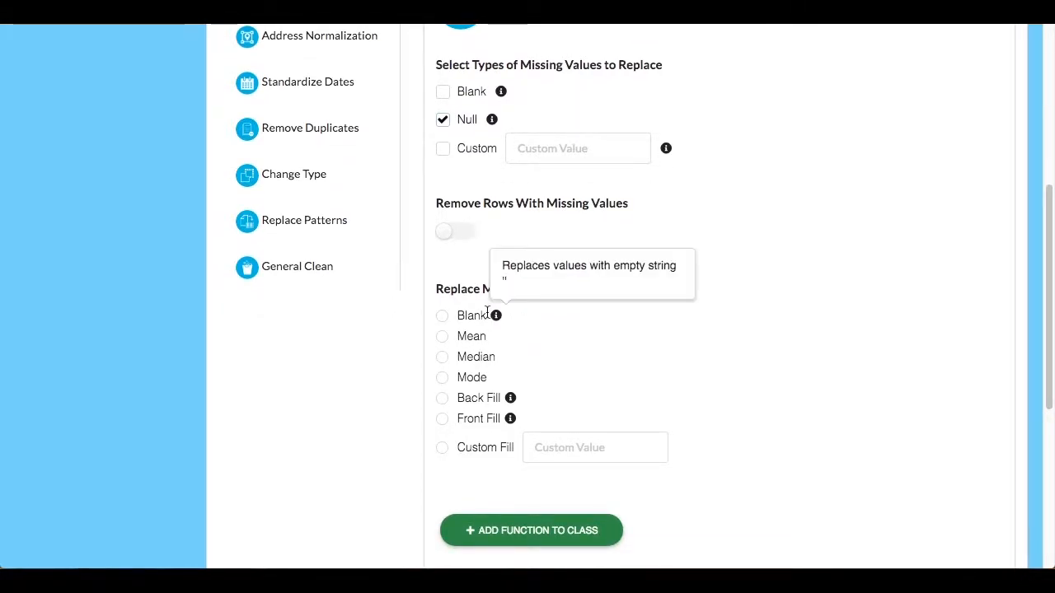
{"action": "left_click", "coordinate": [444, 318]}
{"action": "scroll", "coordinate": [600, 369], "scroll_direction": "down", "scroll_amount": 1}
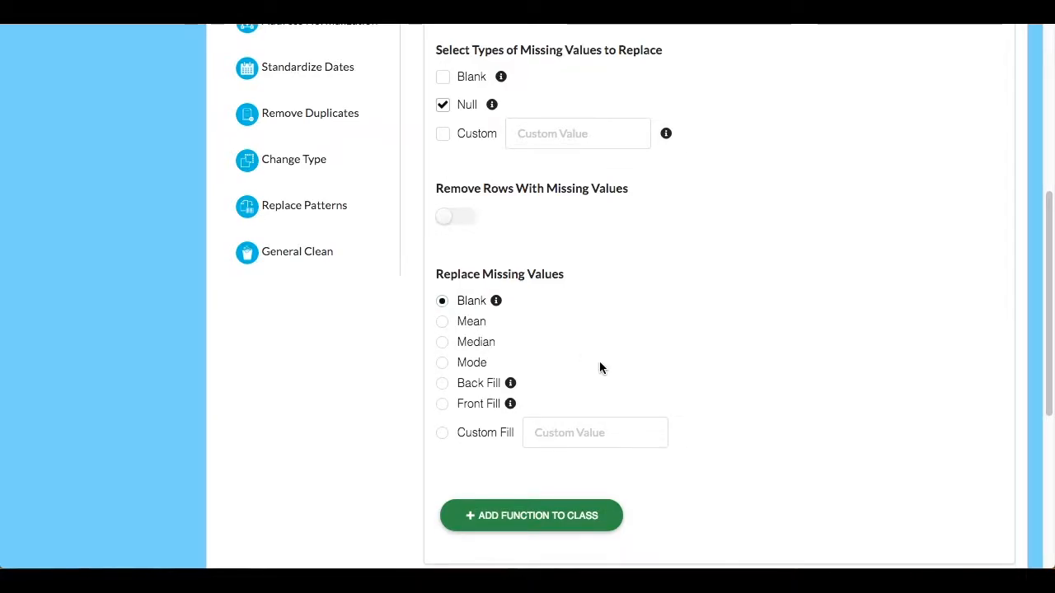
{"action": "left_click", "coordinate": [558, 506]}
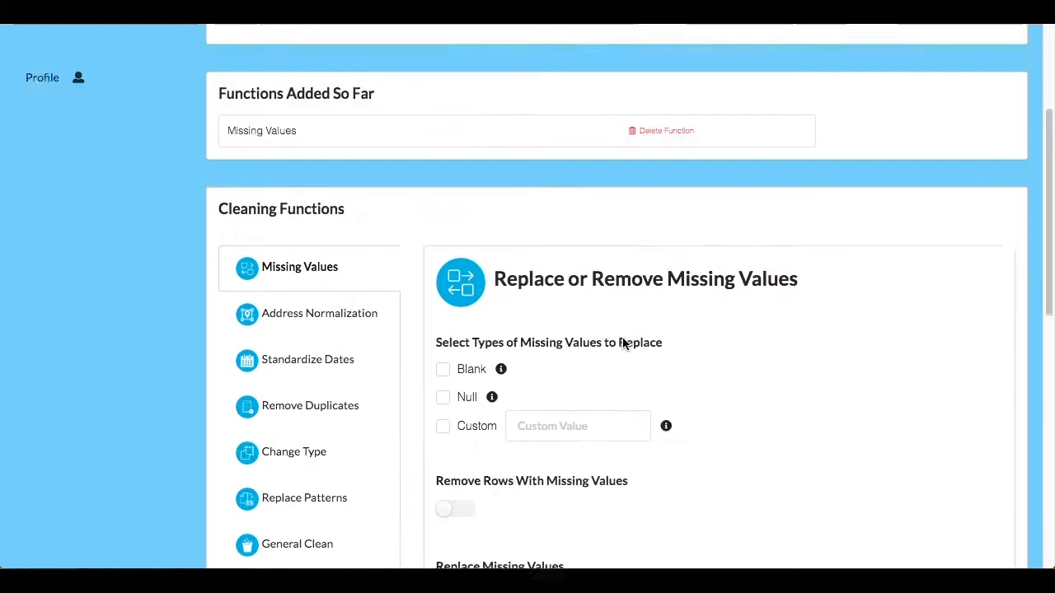
Name the cleaning class ReplaceBlanks, save it and dismiss the notification
{"action": "scroll", "coordinate": [379, 288], "scroll_direction": "up", "scroll_amount": 2}
{"action": "left_click", "coordinate": [335, 203]}
{"action": "type", "text": "Repl"}
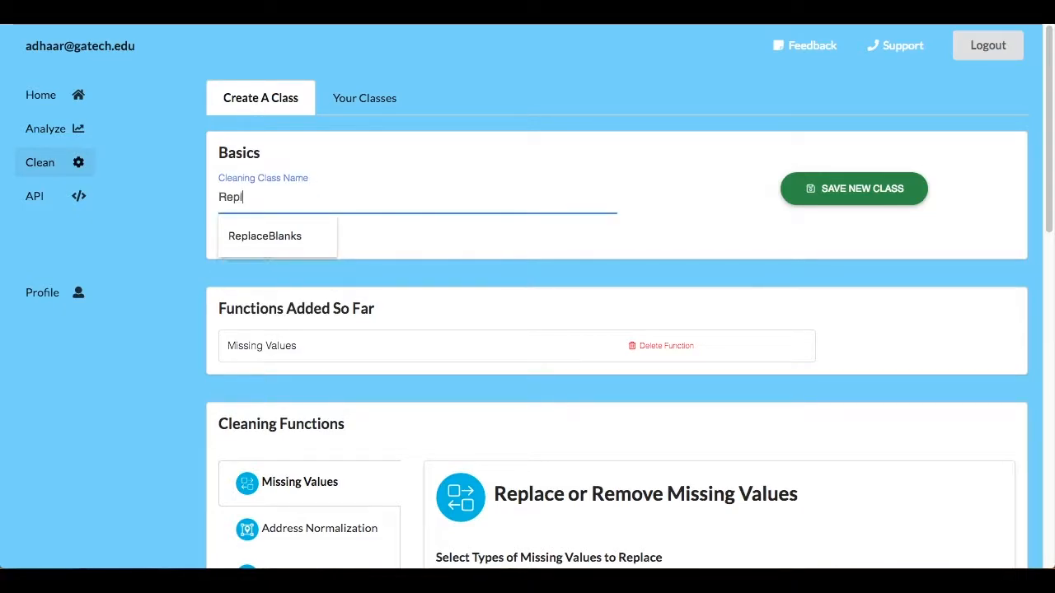
{"action": "type", "text": "aceBlanks"}
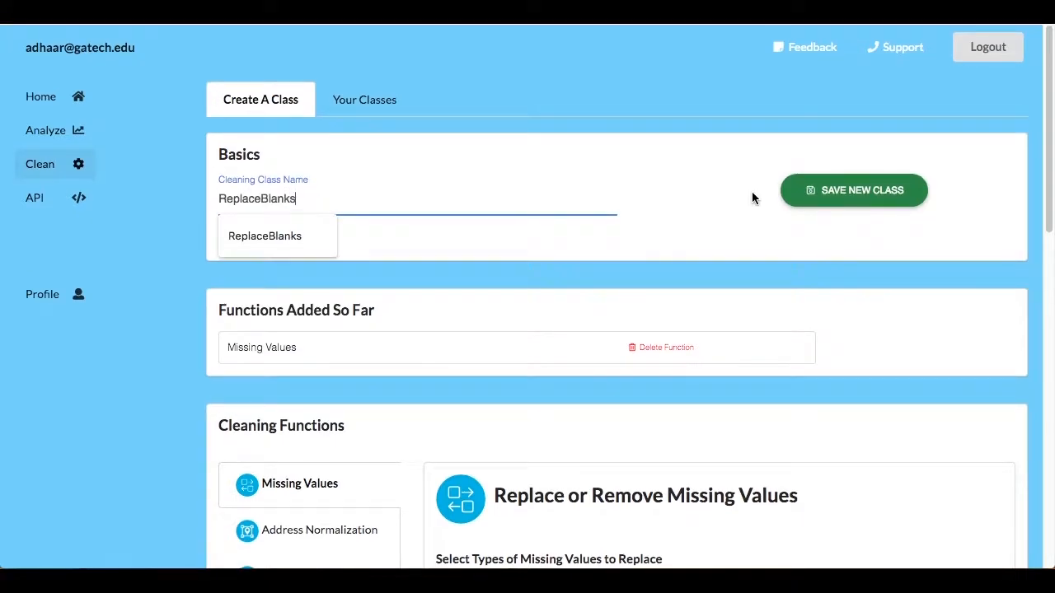
{"action": "left_click", "coordinate": [879, 191]}
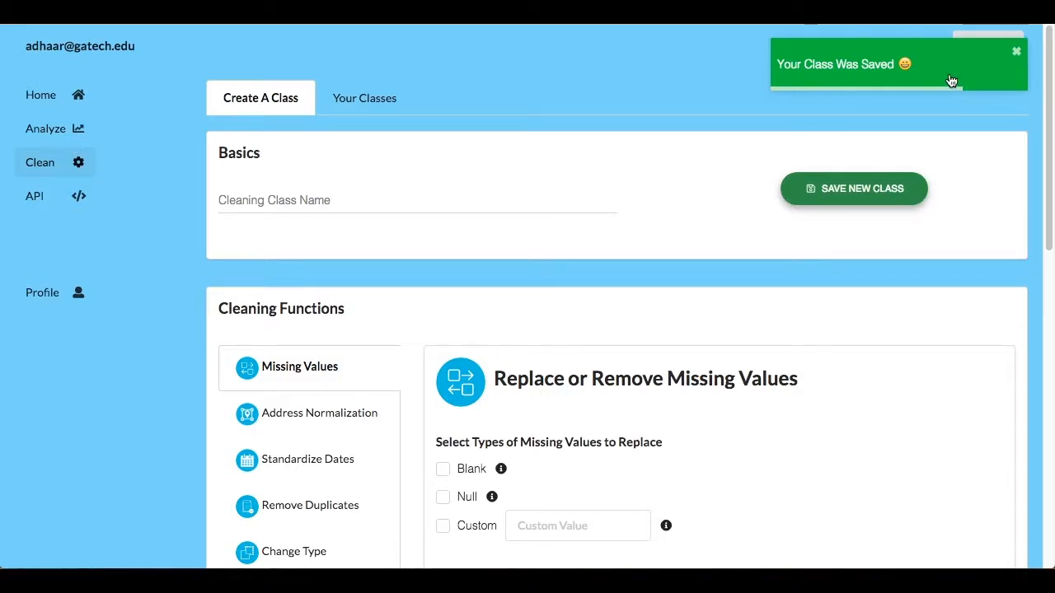
{"action": "left_click", "coordinate": [1018, 55]}
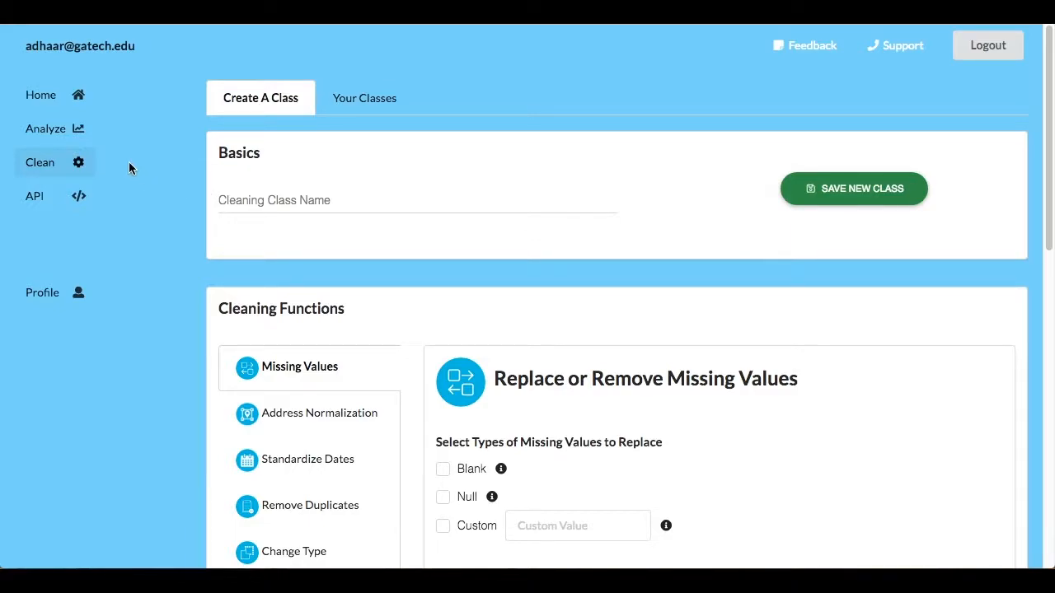
Open the analytics of the Feb 15, 2019 09:55:57 PM API call and show the Title column's defects
{"action": "left_click", "coordinate": [79, 130]}
{"action": "left_click", "coordinate": [258, 169]}
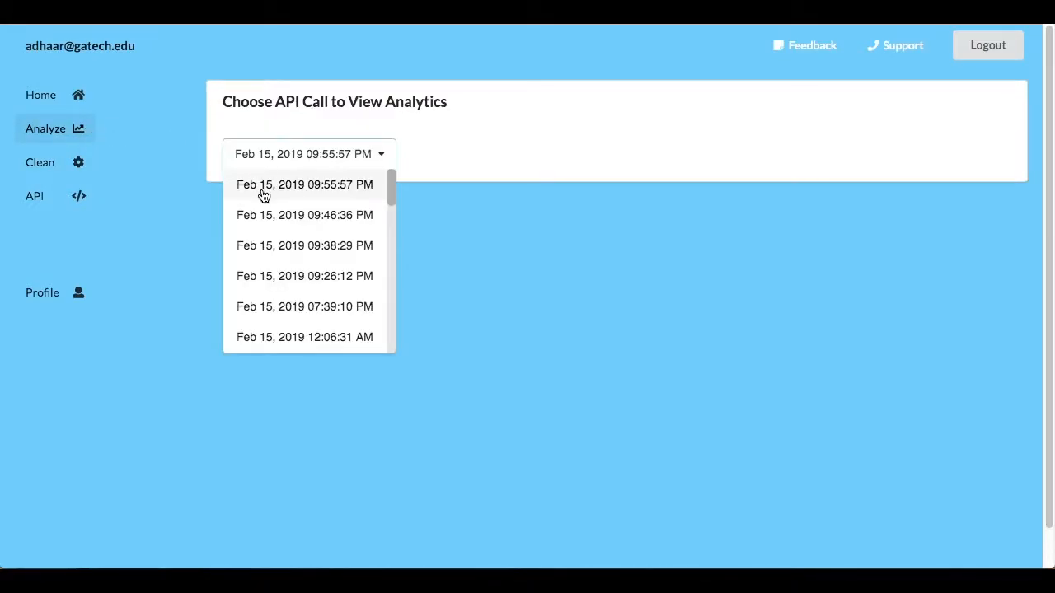
{"action": "left_click", "coordinate": [264, 193]}
{"action": "scroll", "coordinate": [528, 395], "scroll_direction": "down", "scroll_amount": 5}
{"action": "scroll", "coordinate": [527, 395], "scroll_direction": "down", "scroll_amount": 4}
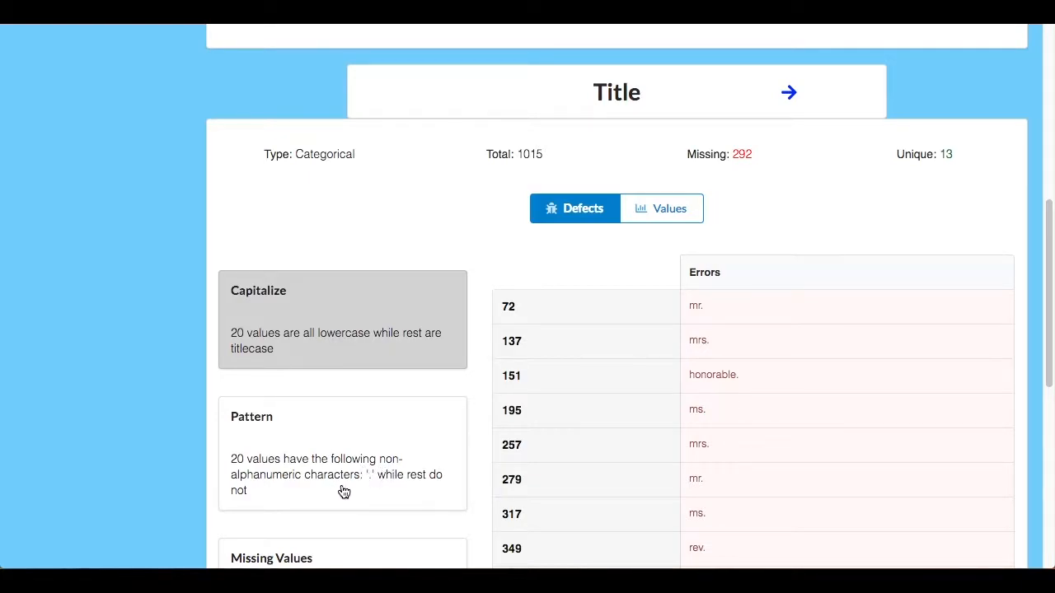
In the Clean section's new class form, add a General Clean function with First Letter Uppercase capitalization and Trim Whitespace disabled
{"action": "scroll", "coordinate": [372, 490], "scroll_direction": "up", "scroll_amount": 7}
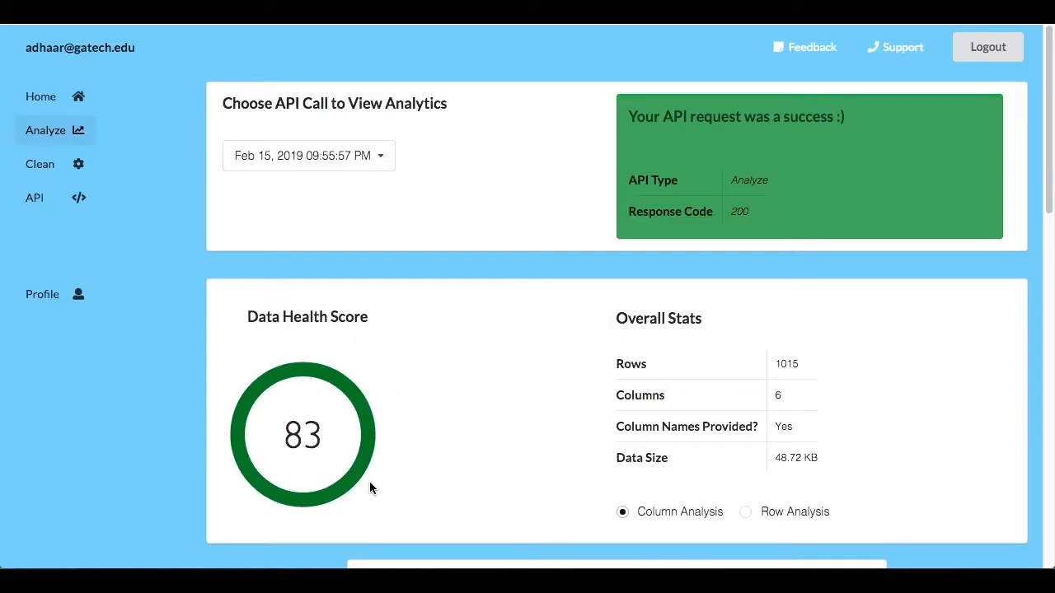
{"action": "left_click", "coordinate": [65, 162]}
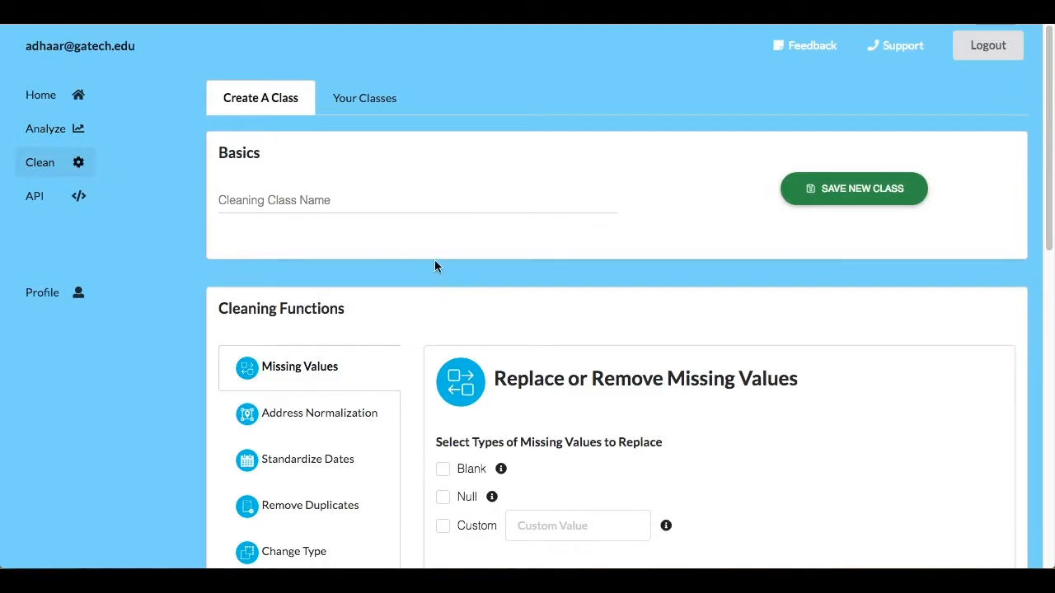
{"action": "scroll", "coordinate": [458, 271], "scroll_direction": "down", "scroll_amount": 2}
{"action": "scroll", "coordinate": [457, 271], "scroll_direction": "down", "scroll_amount": 2}
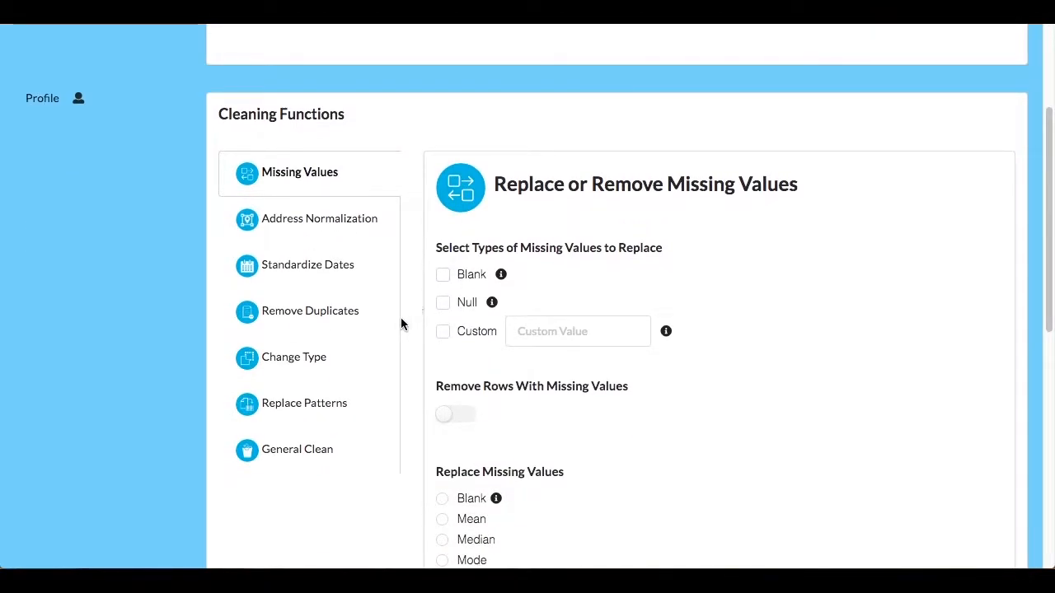
{"action": "left_click", "coordinate": [332, 450]}
{"action": "left_click", "coordinate": [490, 279]}
{"action": "left_click", "coordinate": [495, 305]}
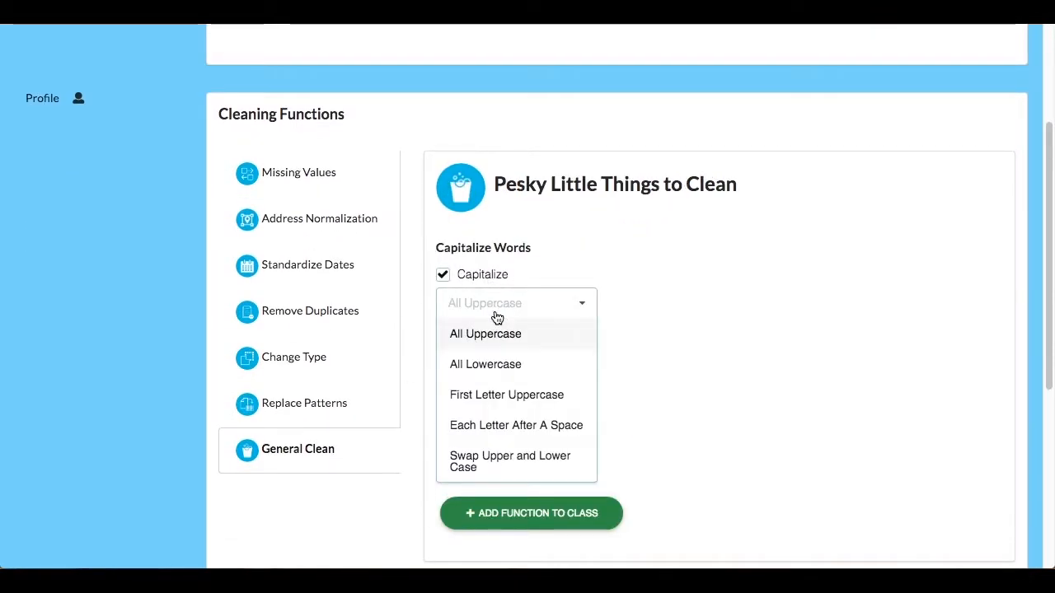
{"action": "left_click", "coordinate": [504, 397]}
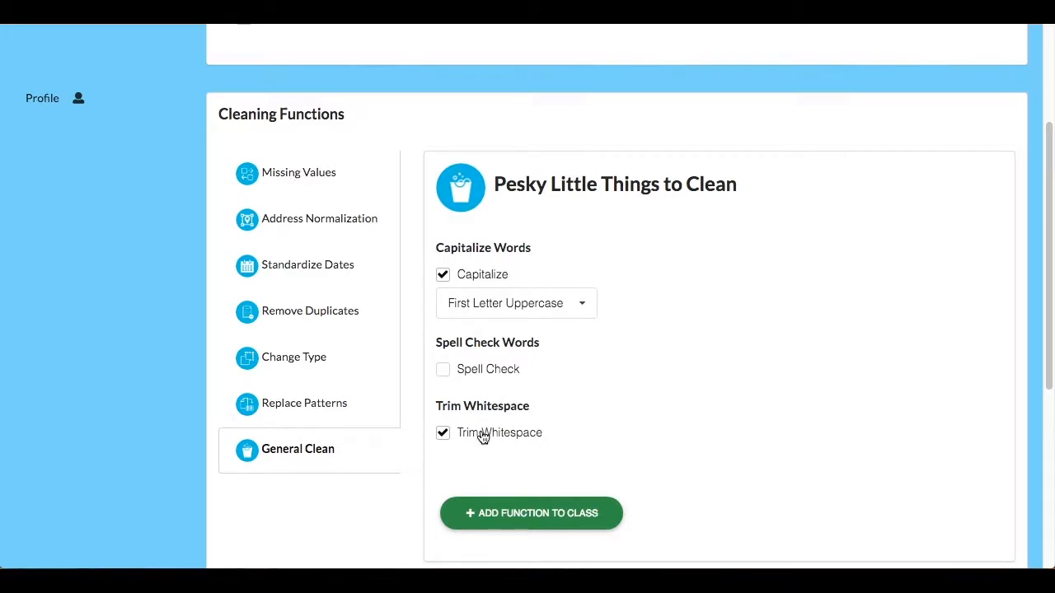
{"action": "scroll", "coordinate": [482, 437], "scroll_direction": "up", "scroll_amount": 1}
{"action": "scroll", "coordinate": [483, 436], "scroll_direction": "down", "scroll_amount": 1}
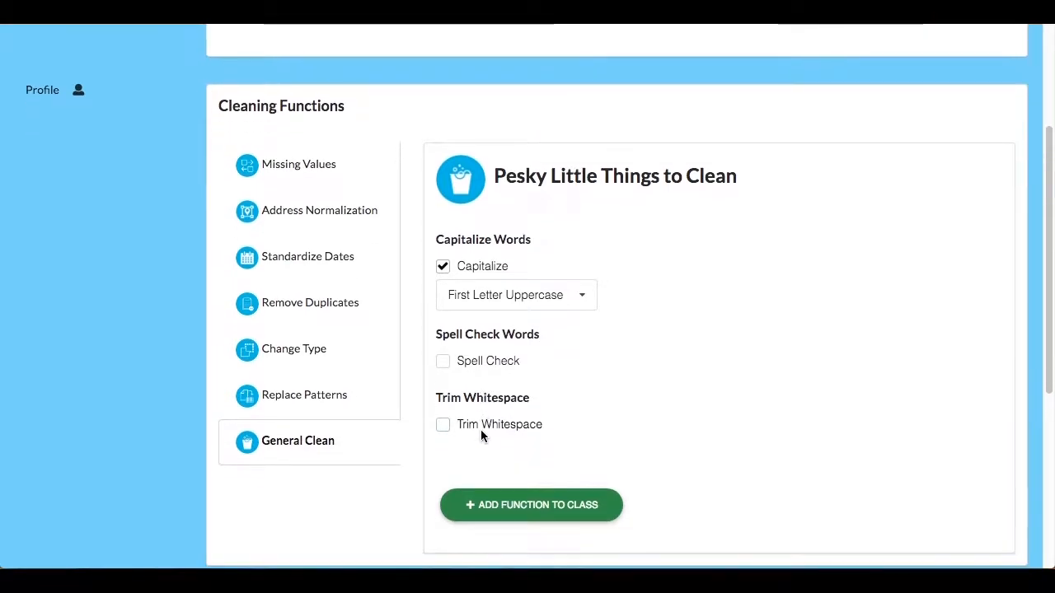
{"action": "scroll", "coordinate": [575, 460], "scroll_direction": "up", "scroll_amount": 1}
{"action": "left_click", "coordinate": [565, 528]}
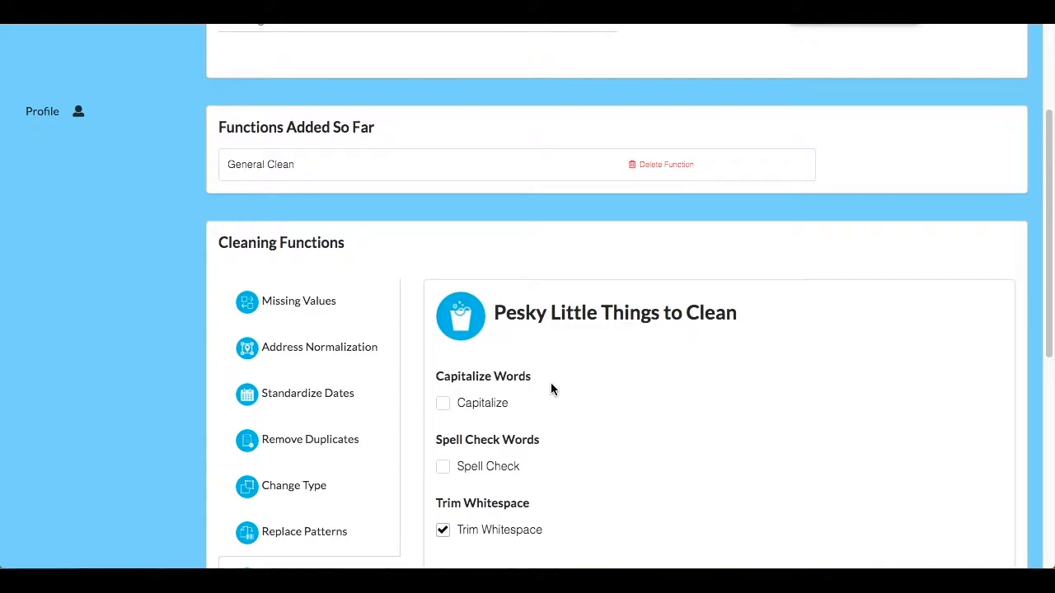
Add a Replace Patterns function with Remove Special Characters to the class
{"action": "scroll", "coordinate": [551, 389], "scroll_direction": "down", "scroll_amount": 2}
{"action": "left_click", "coordinate": [313, 465]}
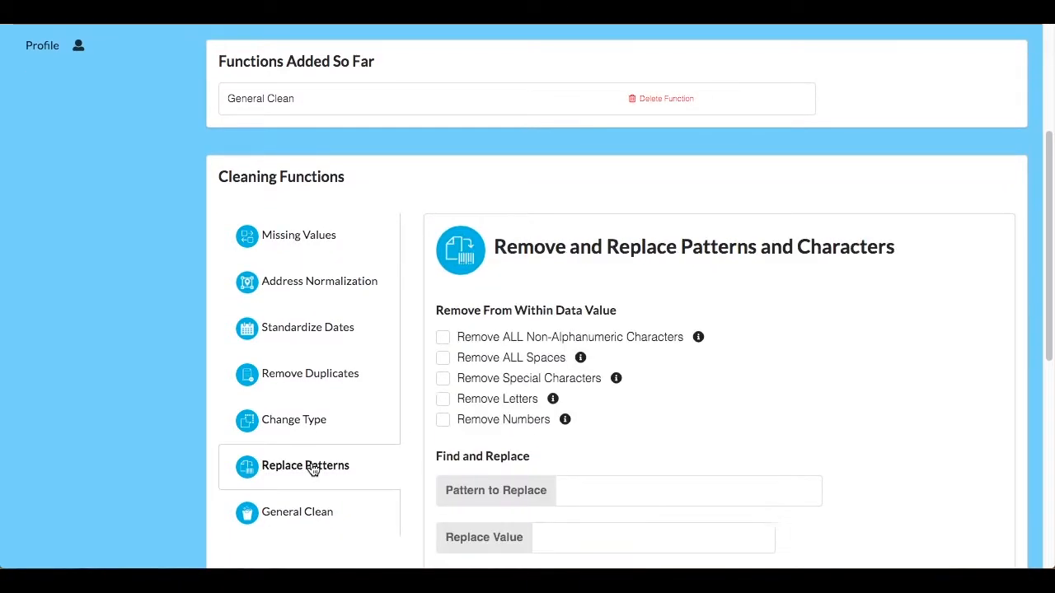
{"action": "left_click", "coordinate": [545, 378]}
{"action": "scroll", "coordinate": [545, 381], "scroll_direction": "down", "scroll_amount": 3}
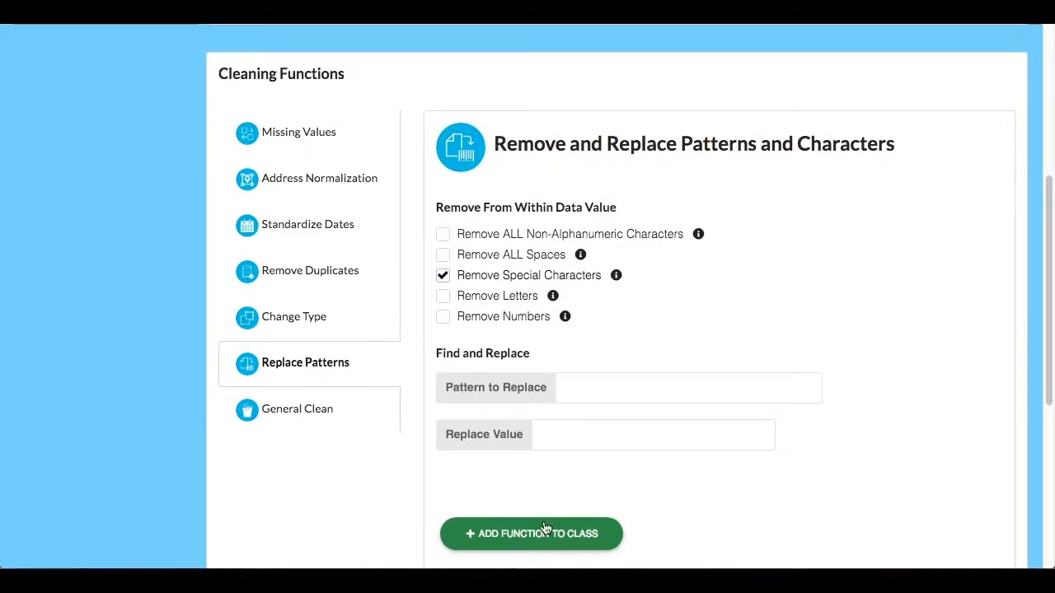
{"action": "left_click", "coordinate": [544, 537]}
Check which characters the removal options cover and edit the Replace Patterns function to use only Remove ALL Non-Alphanumeric Characters
{"action": "mouse_move", "coordinate": [617, 310]}
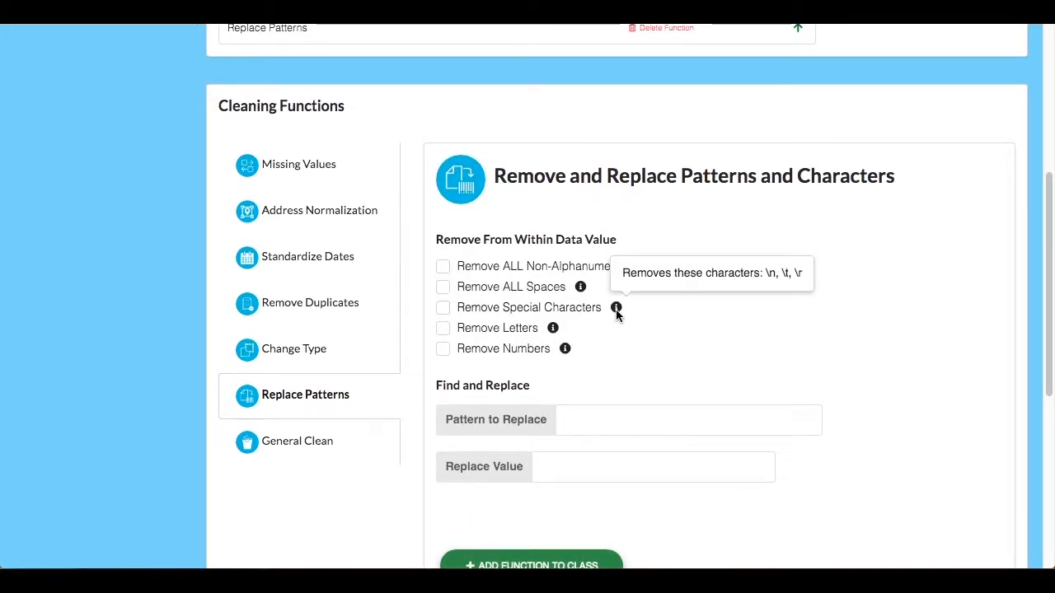
{"action": "mouse_move", "coordinate": [698, 268]}
{"action": "scroll", "coordinate": [699, 268], "scroll_direction": "up", "scroll_amount": 2}
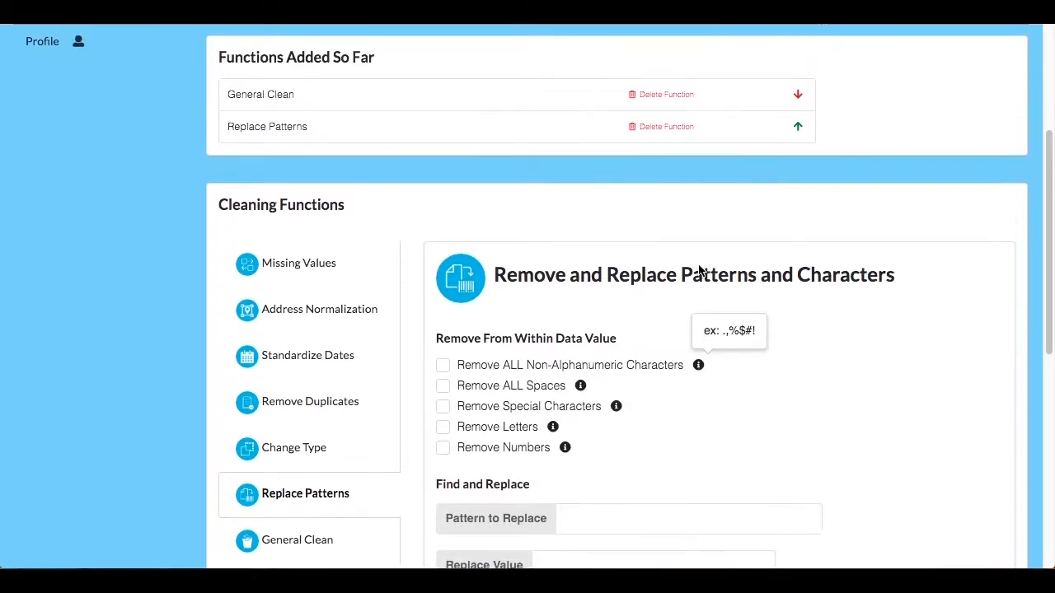
{"action": "left_click", "coordinate": [469, 130]}
{"action": "left_click", "coordinate": [486, 409]}
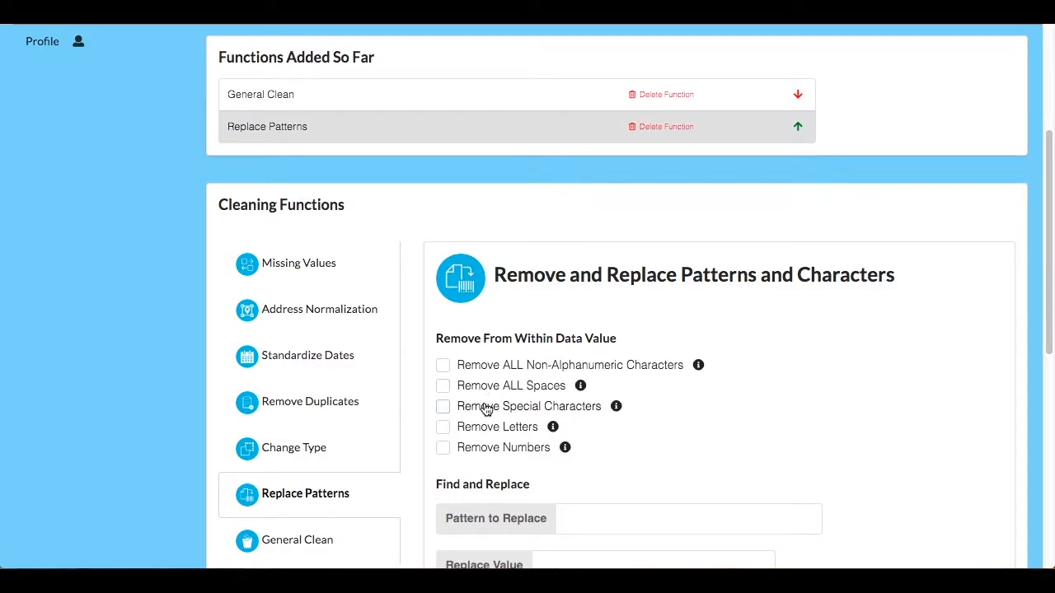
{"action": "scroll", "coordinate": [494, 368], "scroll_direction": "down", "scroll_amount": 3}
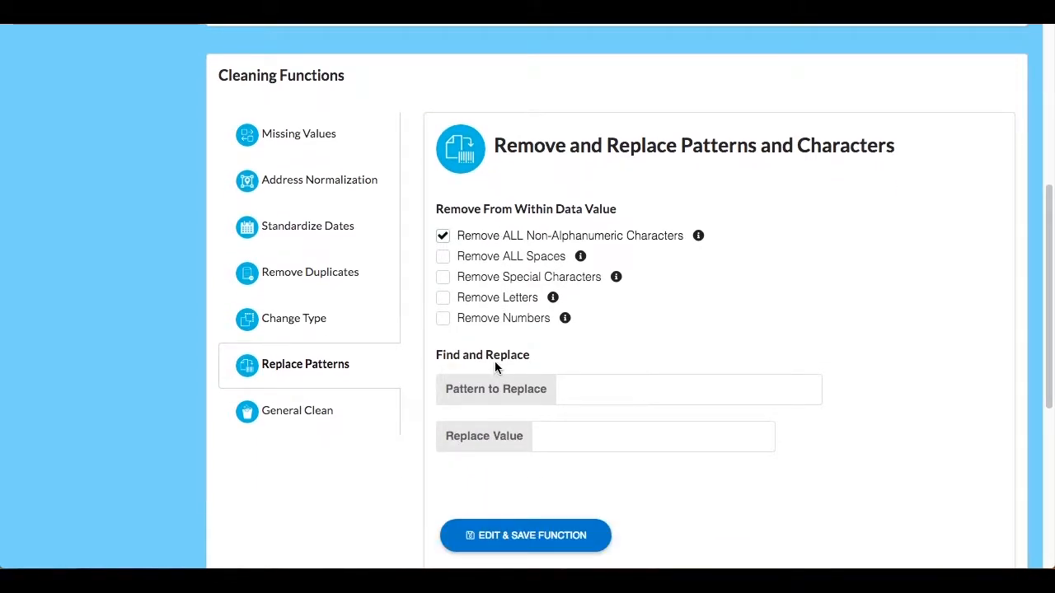
{"action": "scroll", "coordinate": [495, 367], "scroll_direction": "down", "scroll_amount": 1}
{"action": "left_click", "coordinate": [544, 515]}
Move the Replace Patterns function above General Clean and back below it, twice
{"action": "scroll", "coordinate": [684, 328], "scroll_direction": "up", "scroll_amount": 4}
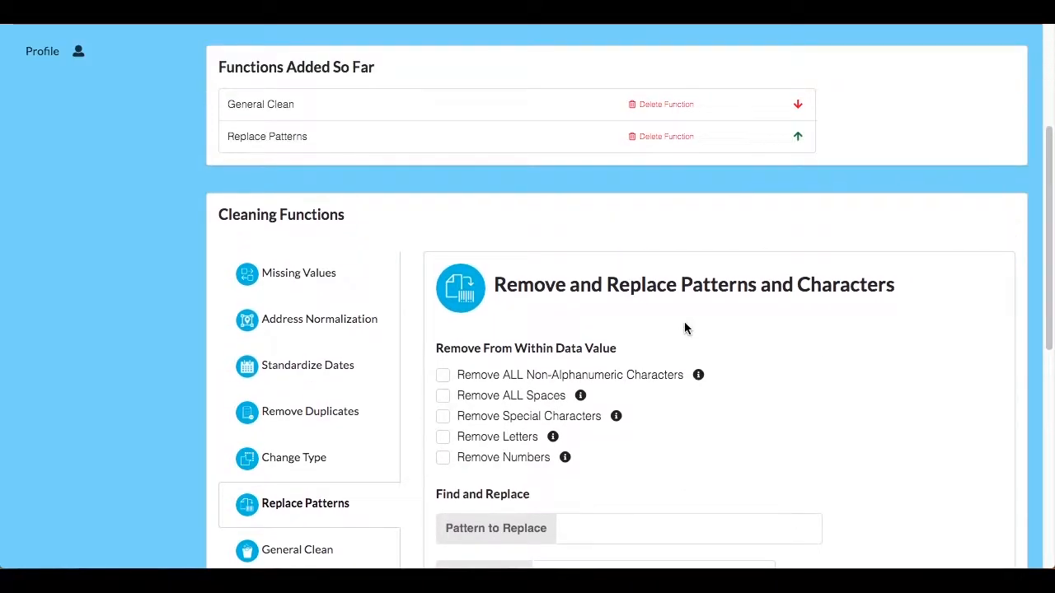
{"action": "scroll", "coordinate": [684, 327], "scroll_direction": "up", "scroll_amount": 2}
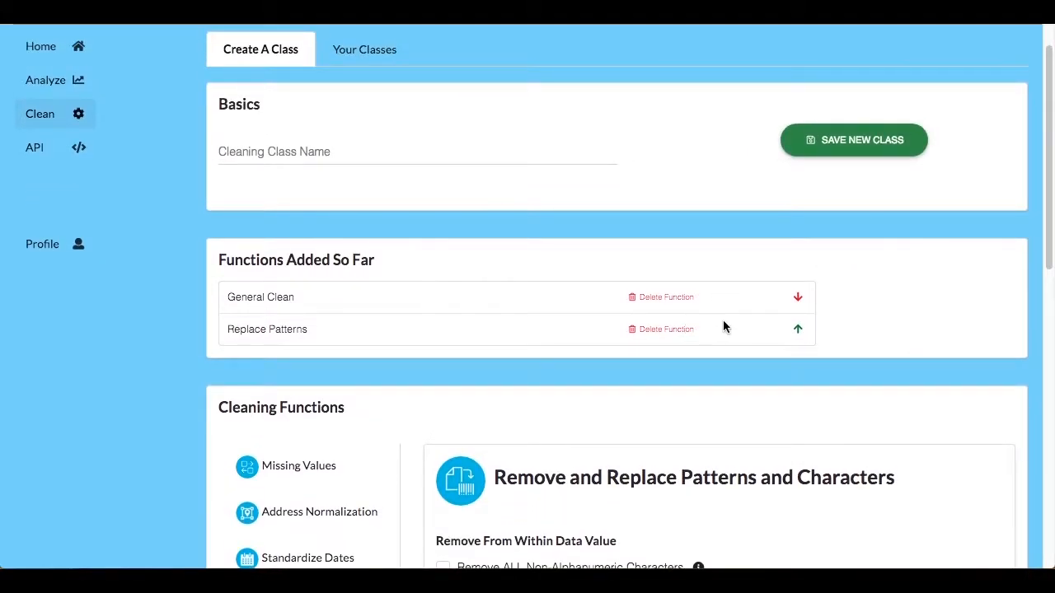
{"action": "left_click", "coordinate": [797, 330]}
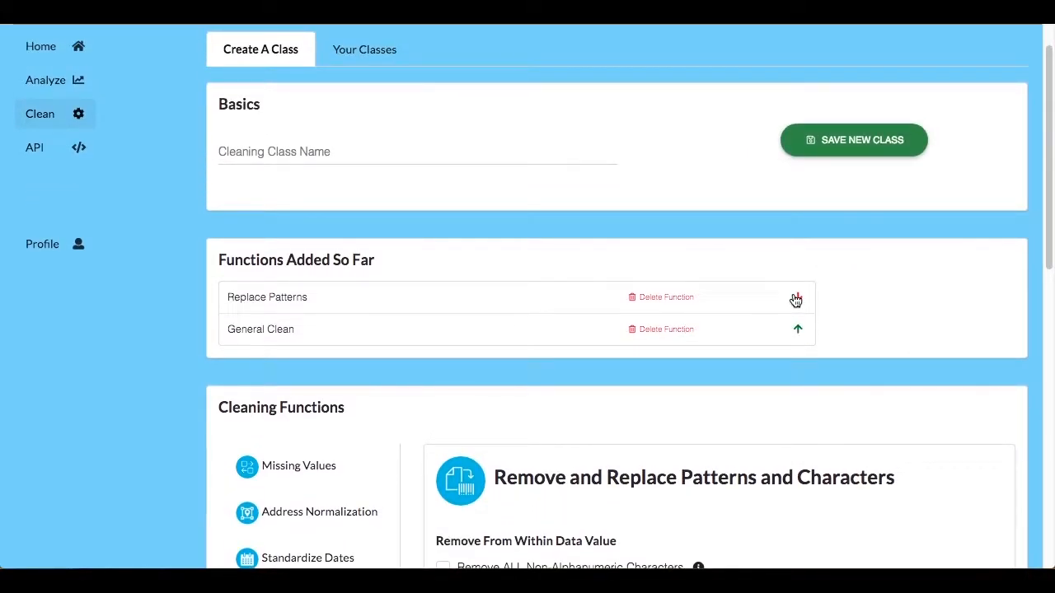
{"action": "left_click", "coordinate": [797, 300]}
{"action": "left_click", "coordinate": [797, 332]}
{"action": "left_click", "coordinate": [797, 302]}
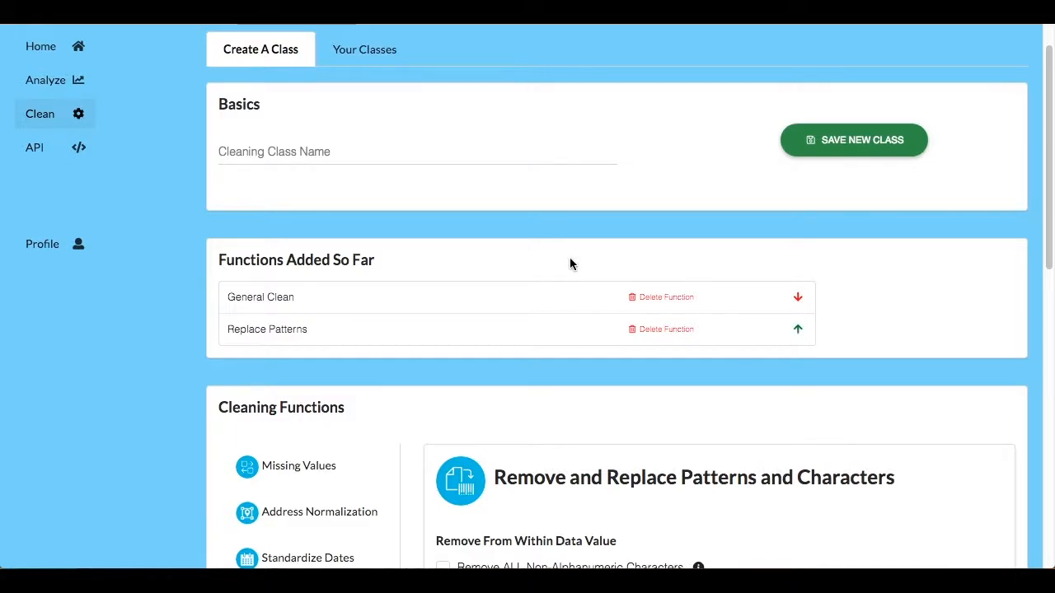
Name the cleaning class Title, save it and dismiss the notification
{"action": "left_click", "coordinate": [429, 157]}
{"action": "scroll", "coordinate": [428, 158], "scroll_direction": "up", "scroll_amount": 1}
{"action": "type", "text": "Title"}
{"action": "left_click", "coordinate": [866, 165]}
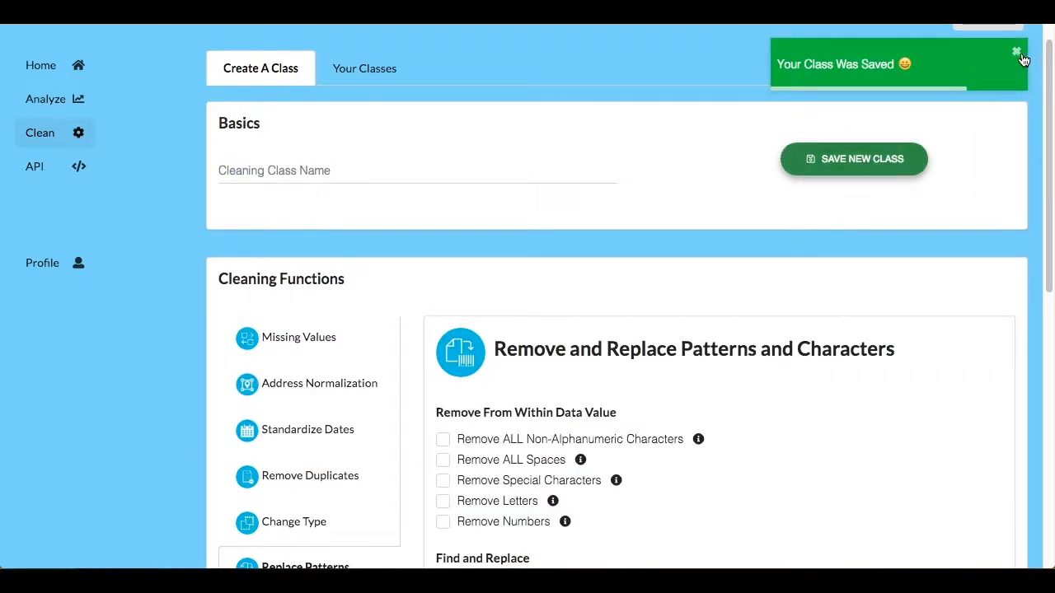
{"action": "left_click", "coordinate": [1019, 54]}
Create and save a cleaning class named Address with an Address Normalization function at 80% minimum confidence
{"action": "left_click", "coordinate": [339, 170]}
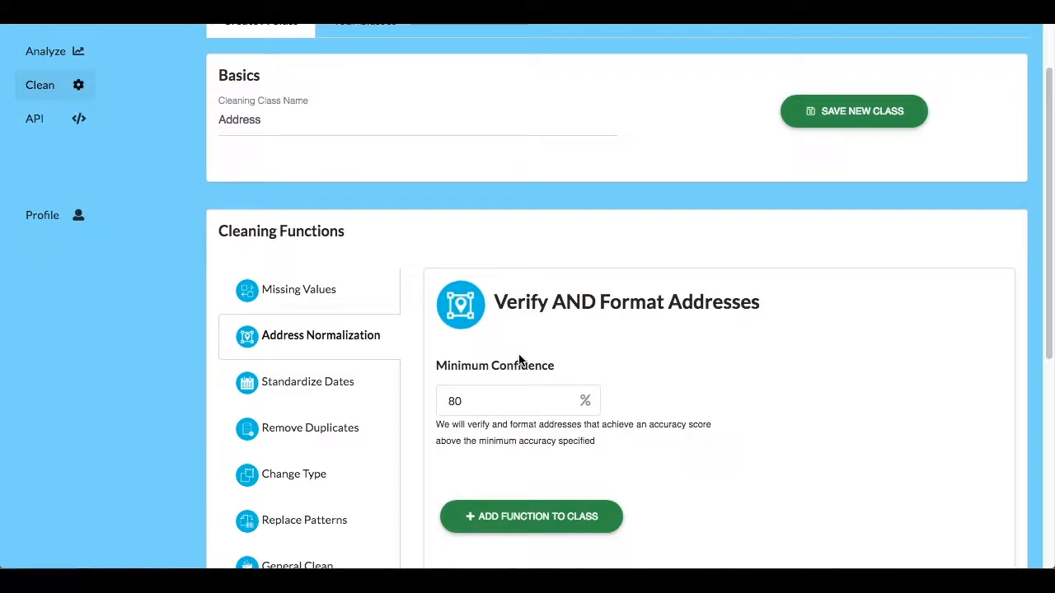
{"action": "scroll", "coordinate": [544, 309], "scroll_direction": "down", "scroll_amount": 1}
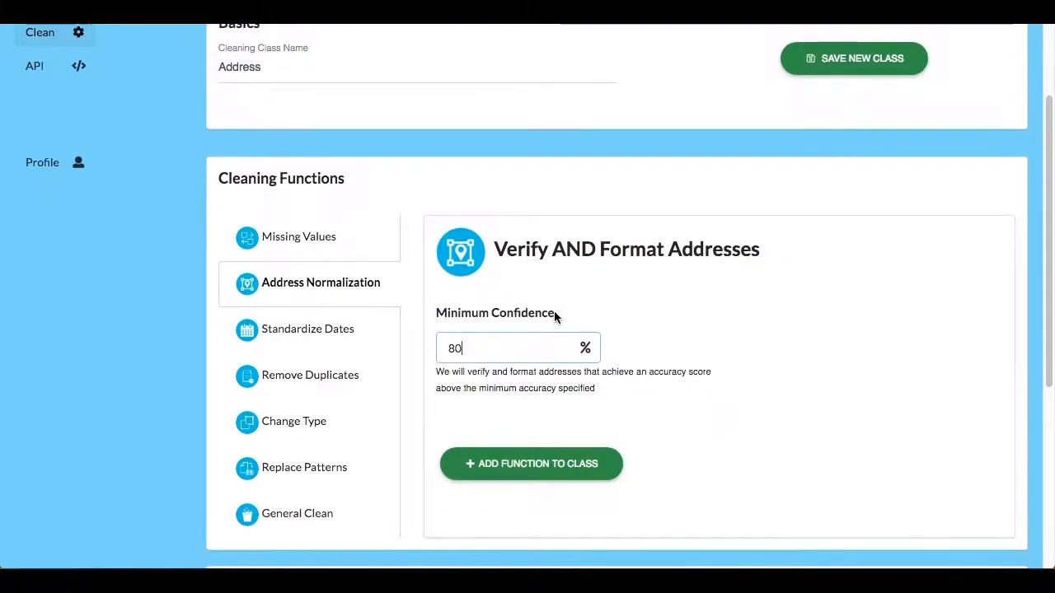
{"action": "scroll", "coordinate": [530, 348], "scroll_direction": "down", "scroll_amount": 1}
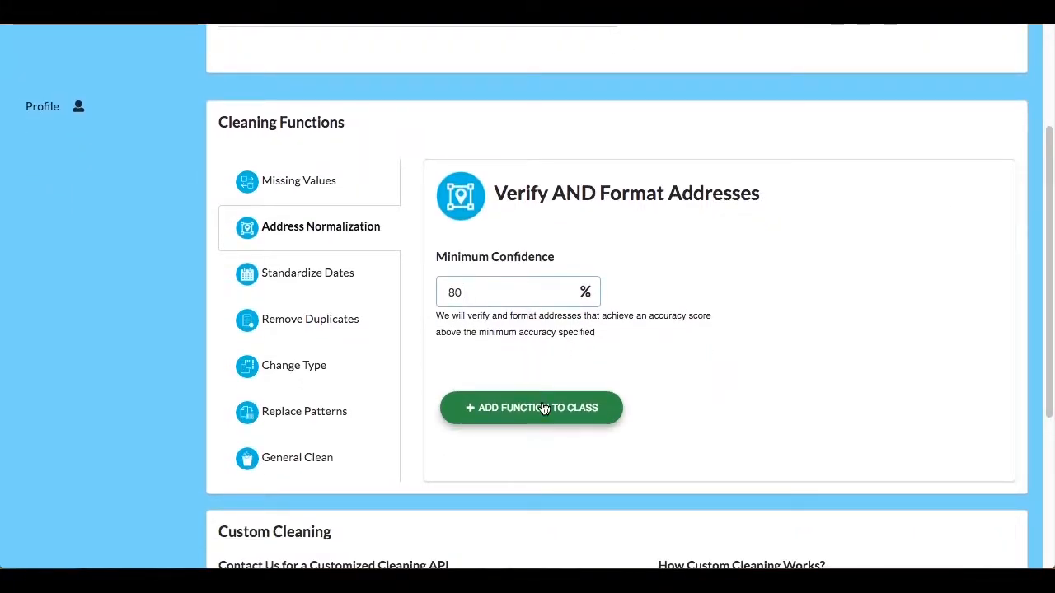
{"action": "left_click", "coordinate": [542, 407]}
{"action": "left_click", "coordinate": [889, 143]}
Start another cleaning class and toggle Trim Whitespace in its General Clean function
{"action": "left_click", "coordinate": [426, 156]}
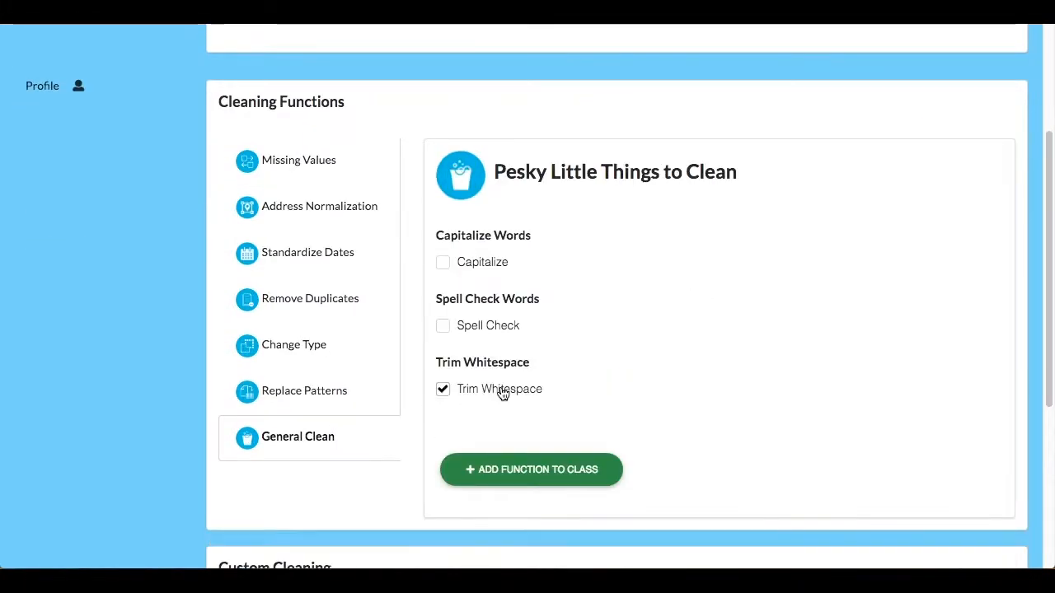
{"action": "left_click", "coordinate": [499, 394]}
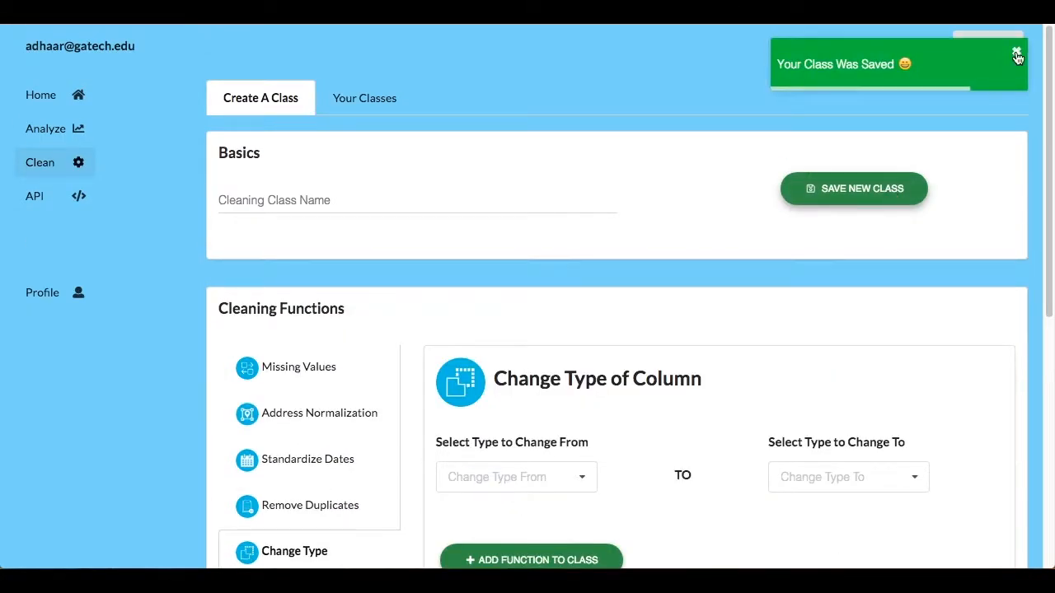
Name the class containing General Clean and Replace Patterns functions Notes and save it
{"action": "left_click", "coordinate": [527, 203]}
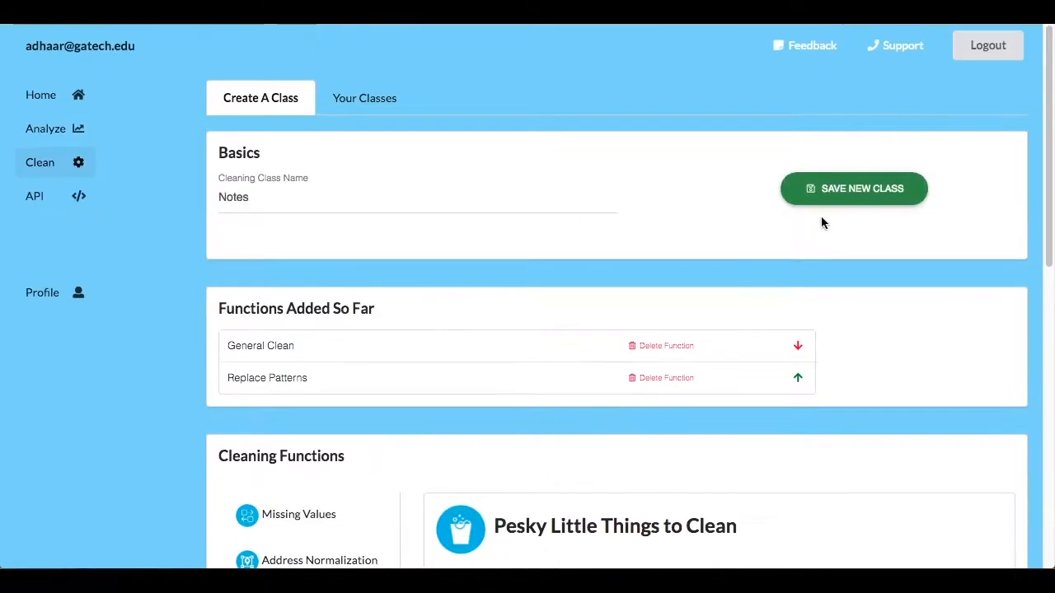
{"action": "left_click", "coordinate": [836, 198]}
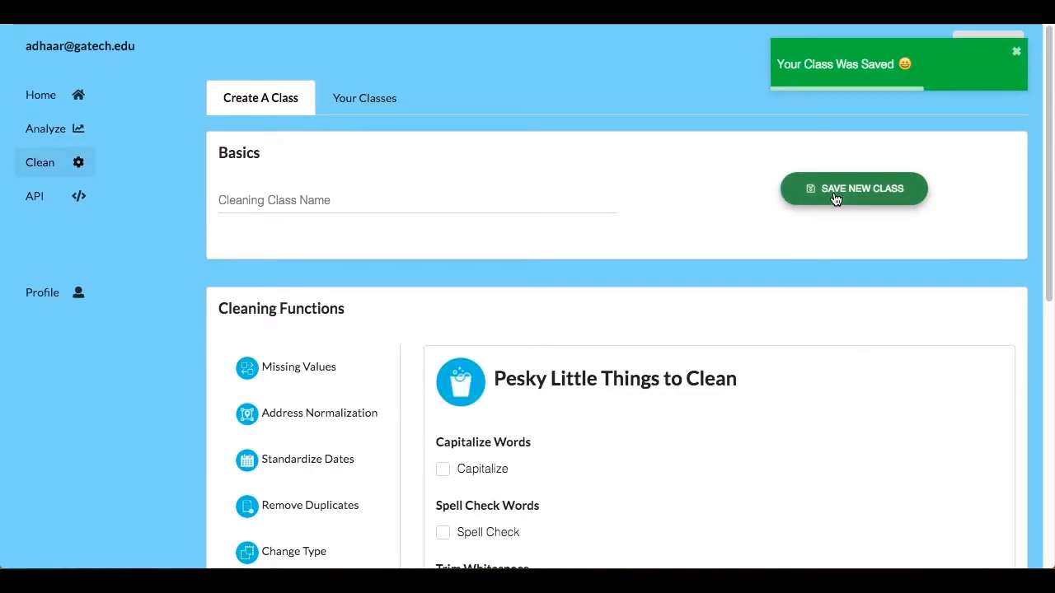
Show the saved classes and expand the ReplaceBlanks and Title entries to review their functions
{"action": "left_click", "coordinate": [381, 99]}
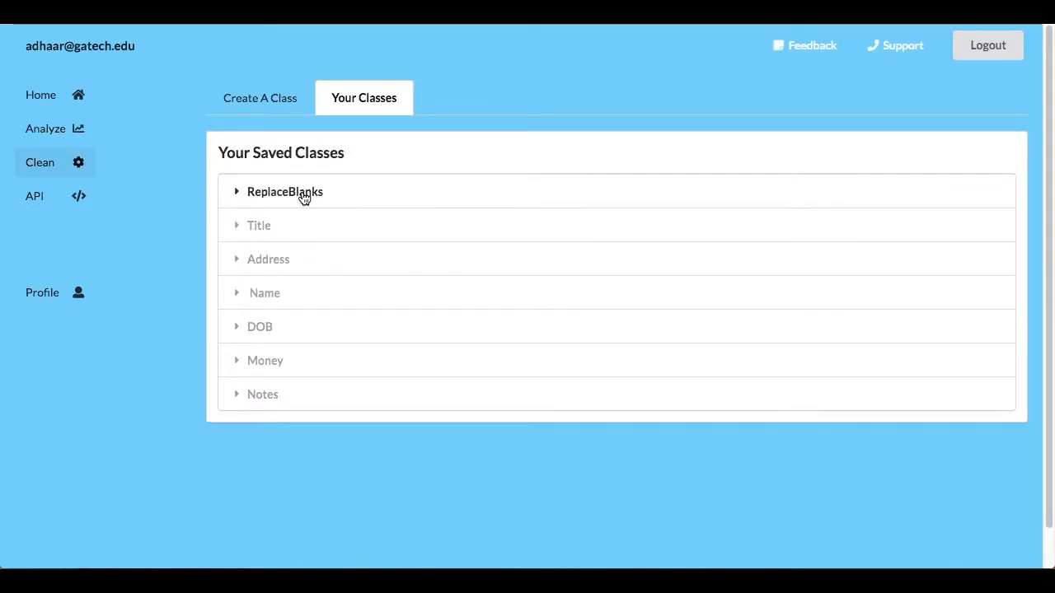
{"action": "left_click", "coordinate": [302, 194]}
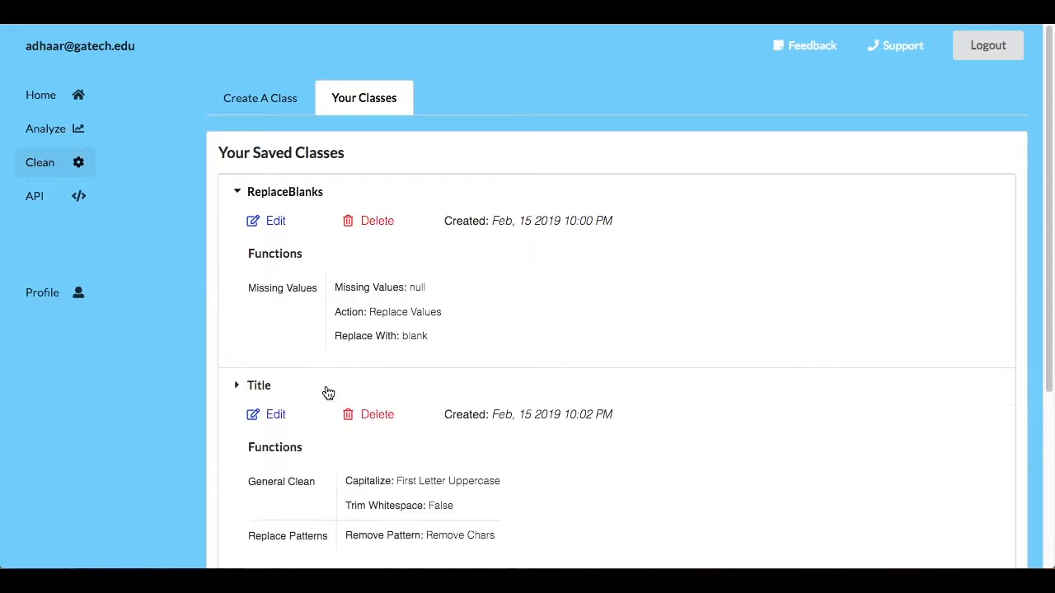
{"action": "left_click", "coordinate": [329, 393]}
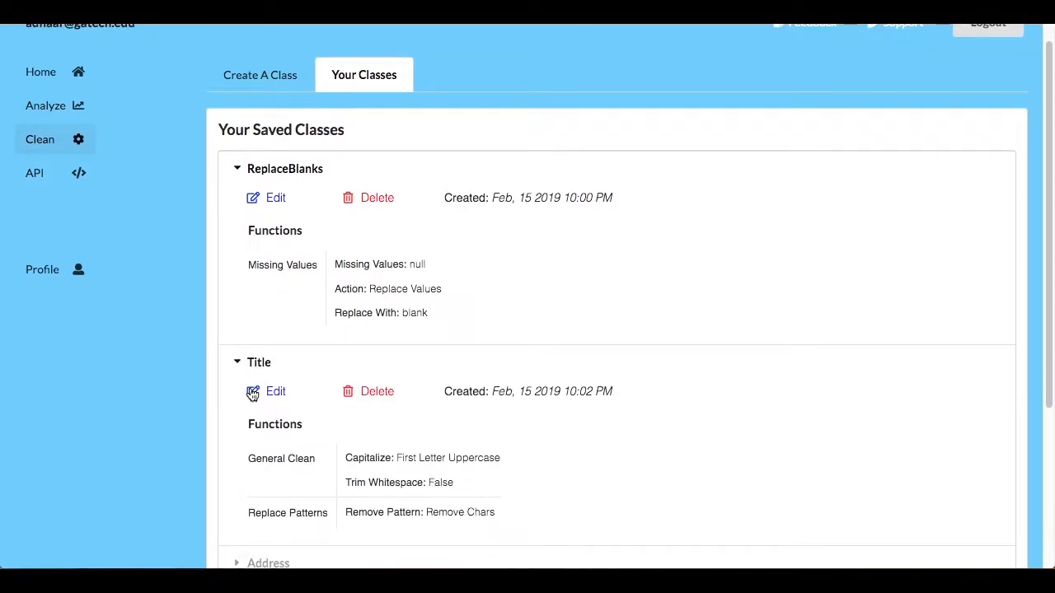
Open the saved Title class for editing and leave edit mode without making changes
{"action": "left_click", "coordinate": [252, 393]}
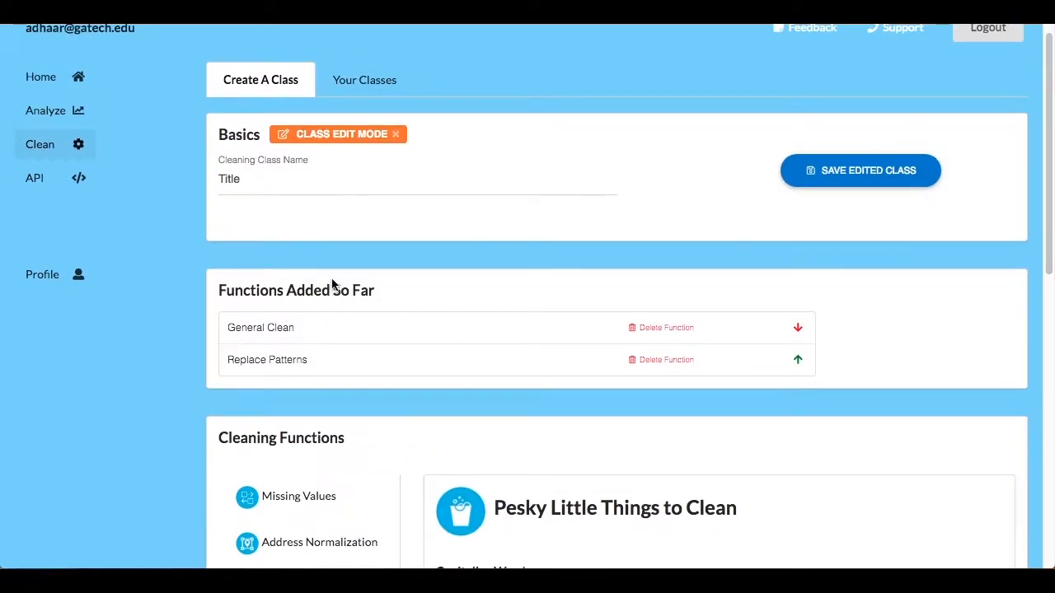
{"action": "left_click", "coordinate": [397, 135]}
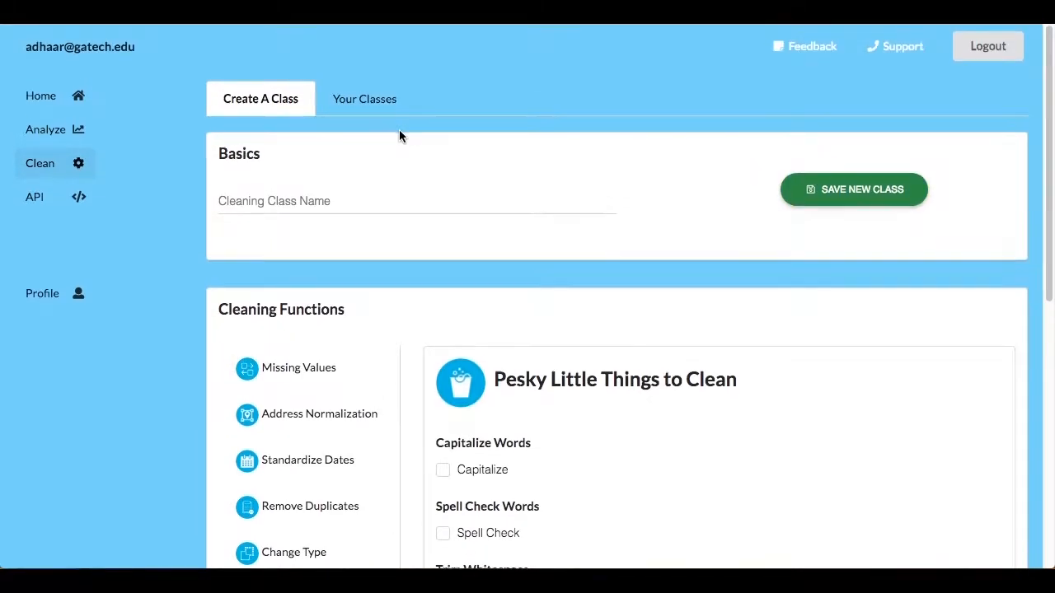
Run the Python example of the Clean API call from the Home page and review the returned data
{"action": "left_click", "coordinate": [85, 94]}
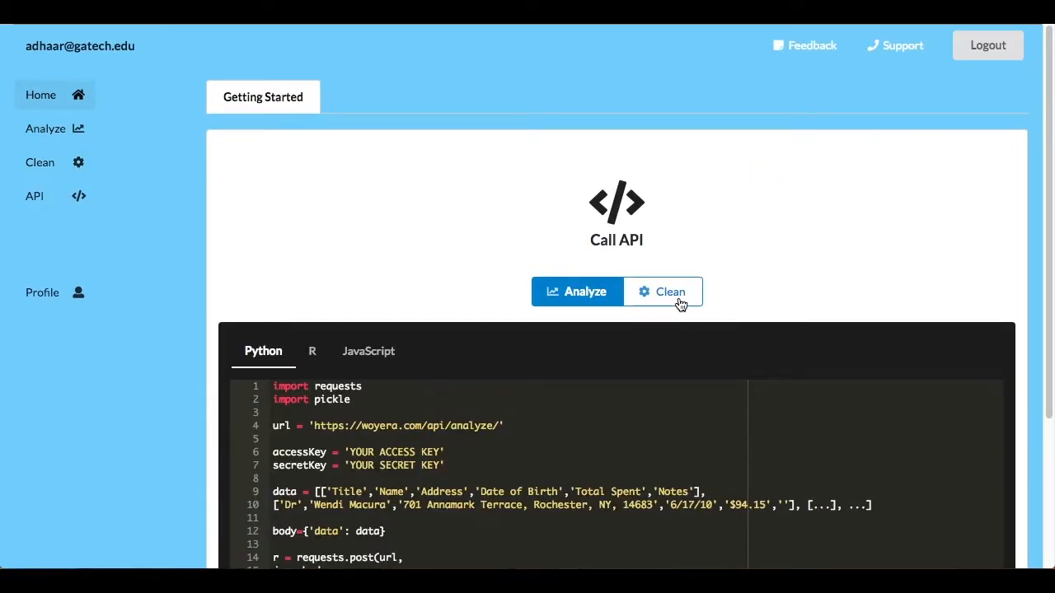
{"action": "left_click", "coordinate": [681, 305]}
{"action": "scroll", "coordinate": [485, 497], "scroll_direction": "down", "scroll_amount": 3}
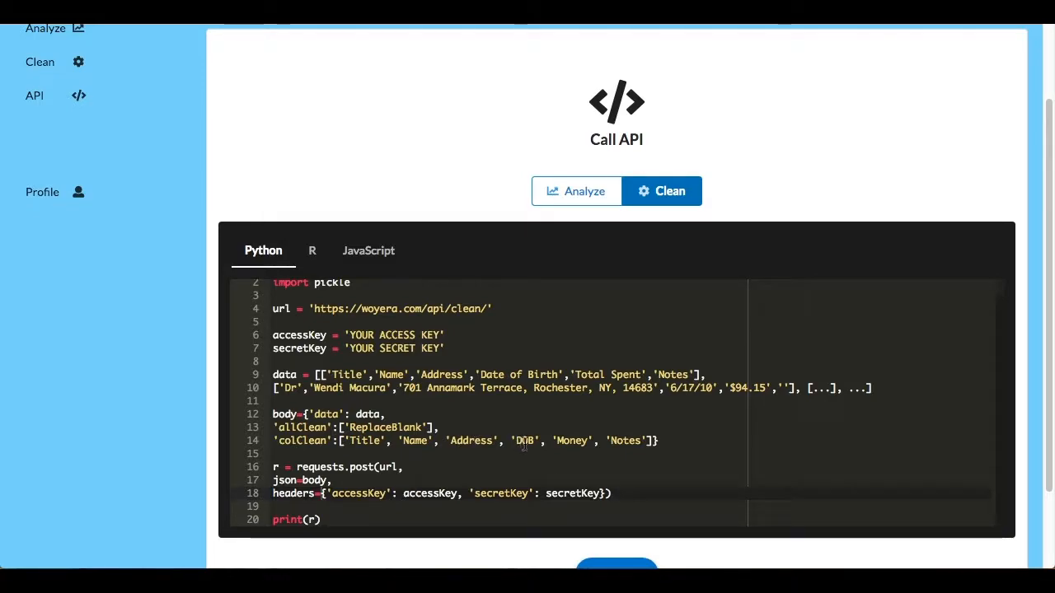
{"action": "scroll", "coordinate": [634, 445], "scroll_direction": "down", "scroll_amount": 3}
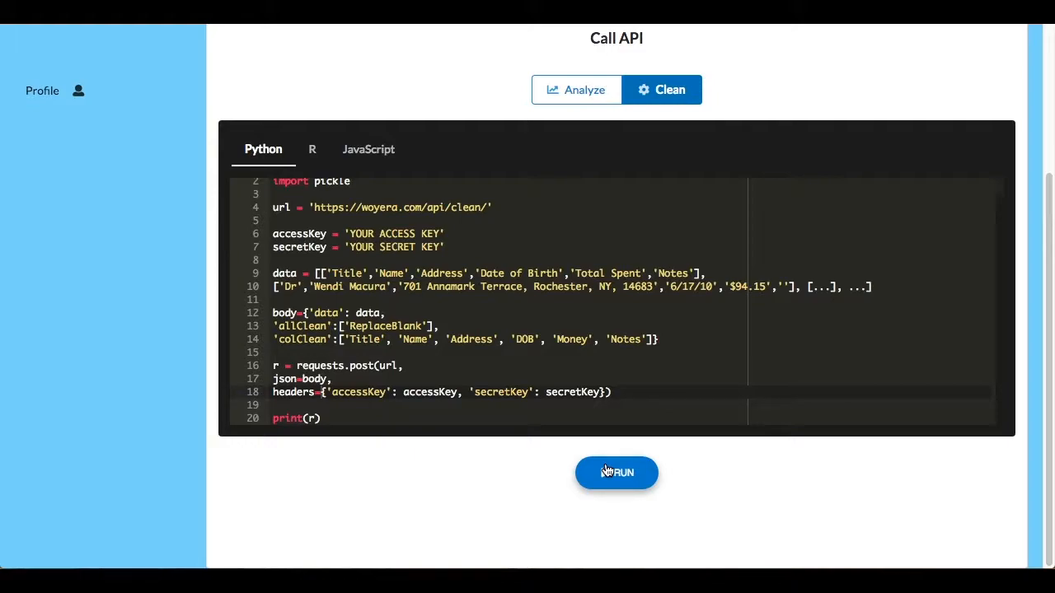
{"action": "left_click", "coordinate": [615, 480]}
{"action": "scroll", "coordinate": [615, 479], "scroll_direction": "down", "scroll_amount": 3}
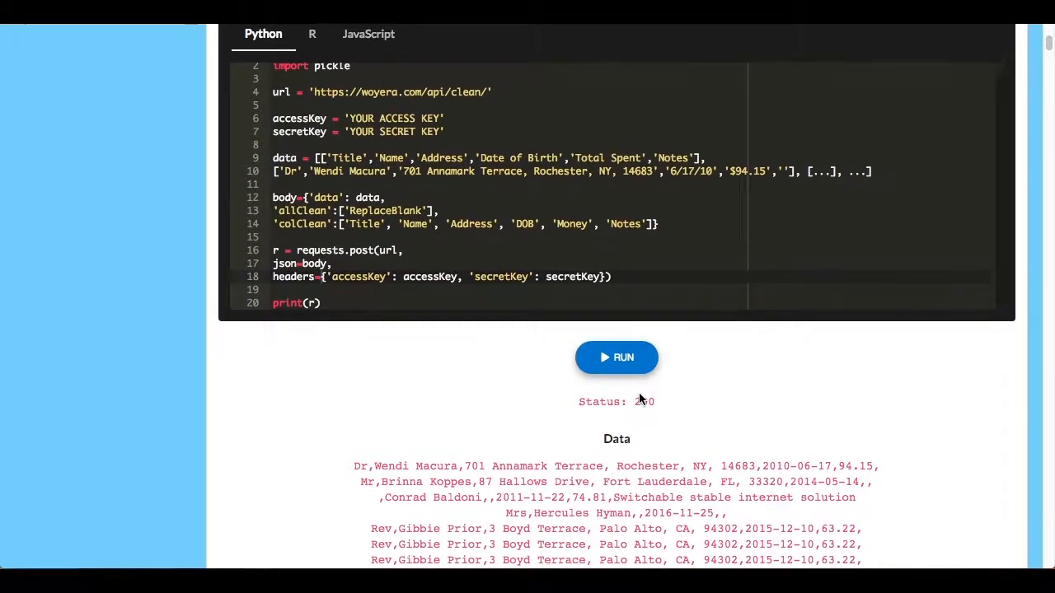
{"action": "scroll", "coordinate": [639, 392], "scroll_direction": "down", "scroll_amount": 2}
{"action": "scroll", "coordinate": [534, 396], "scroll_direction": "up", "scroll_amount": 1}
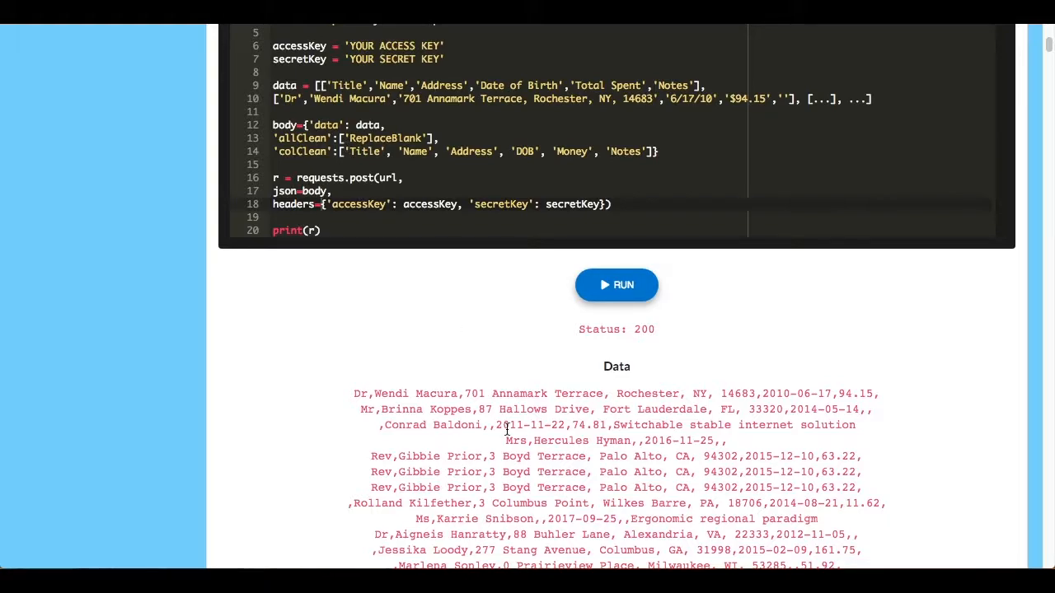
Open the analytics of the Clean API call made on Feb 15, 2019 at 10:05:14 PM
{"action": "scroll", "coordinate": [507, 429], "scroll_direction": "down", "scroll_amount": 4}
{"action": "scroll", "coordinate": [507, 429], "scroll_direction": "up", "scroll_amount": 3}
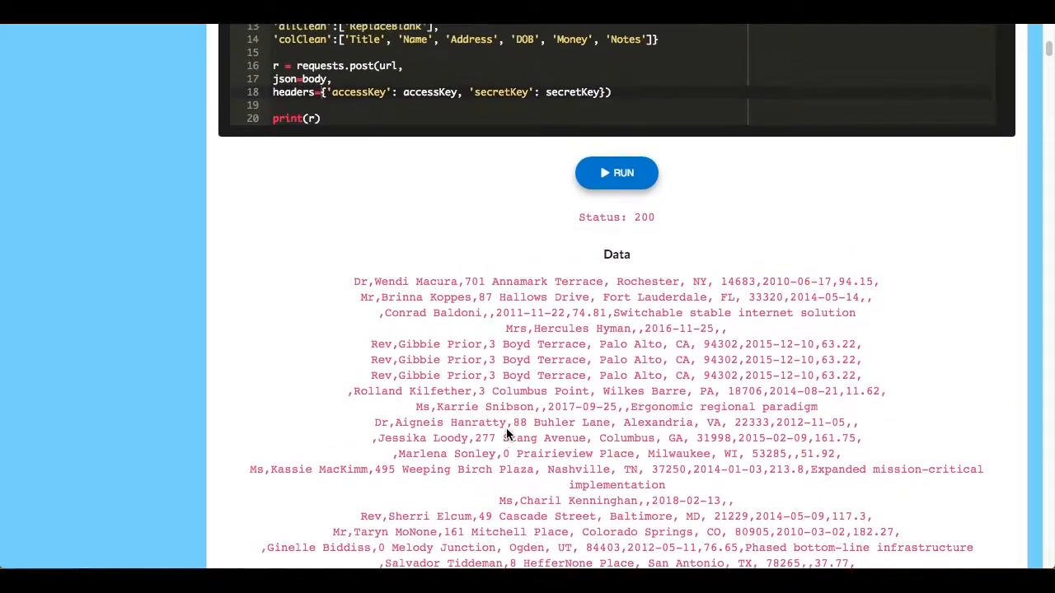
{"action": "scroll", "coordinate": [506, 430], "scroll_direction": "up", "scroll_amount": 5}
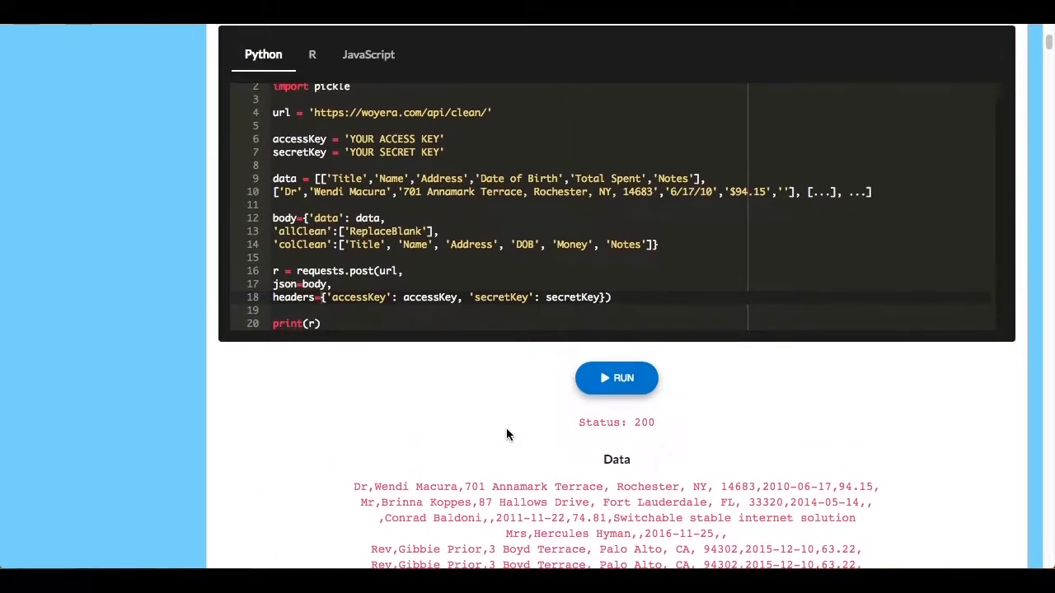
{"action": "scroll", "coordinate": [507, 429], "scroll_direction": "up", "scroll_amount": 2}
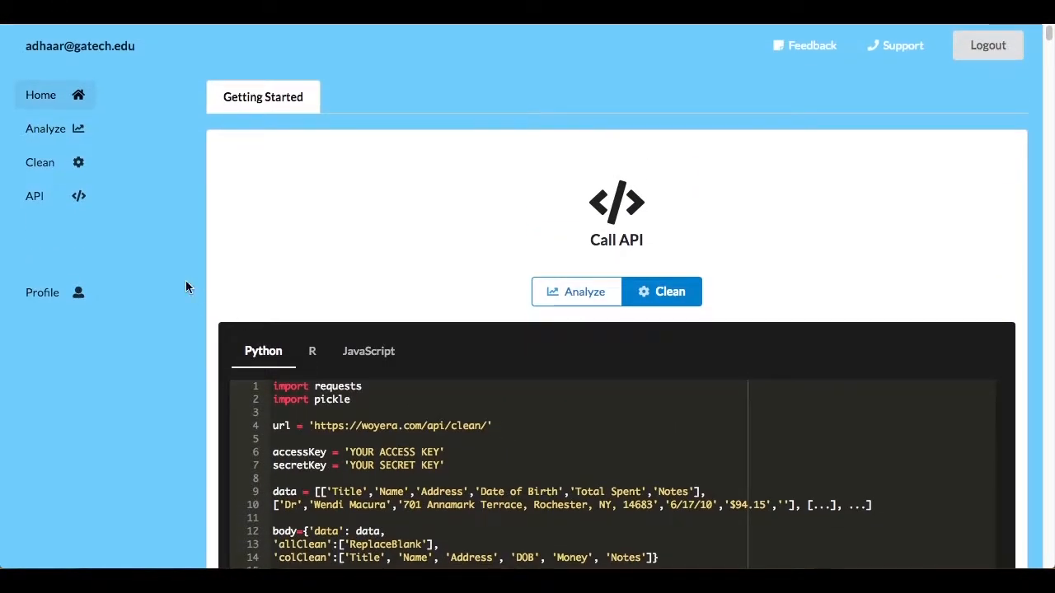
{"action": "left_click", "coordinate": [60, 132]}
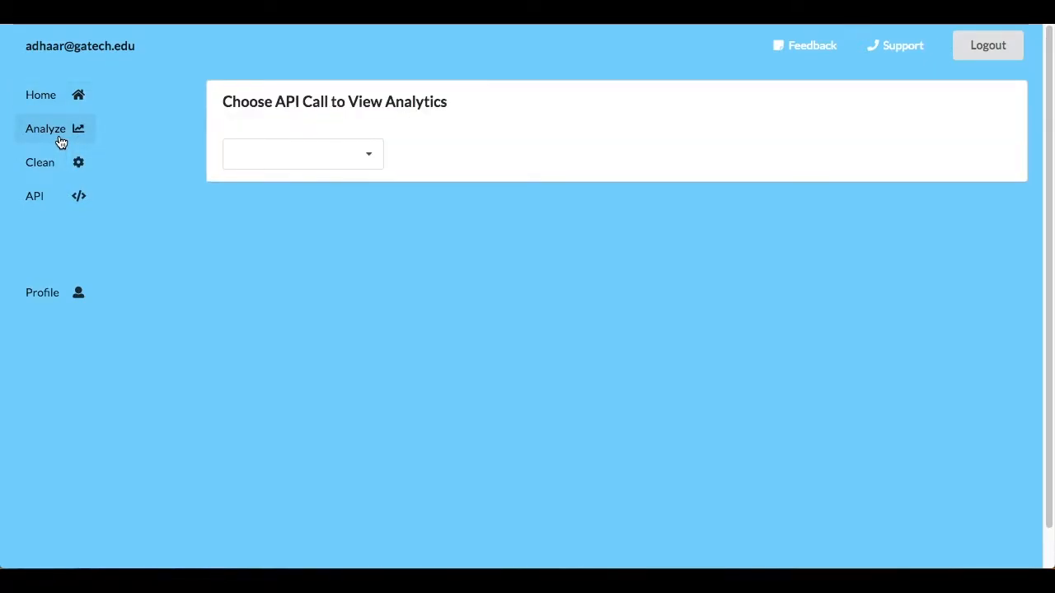
{"action": "left_click", "coordinate": [266, 153]}
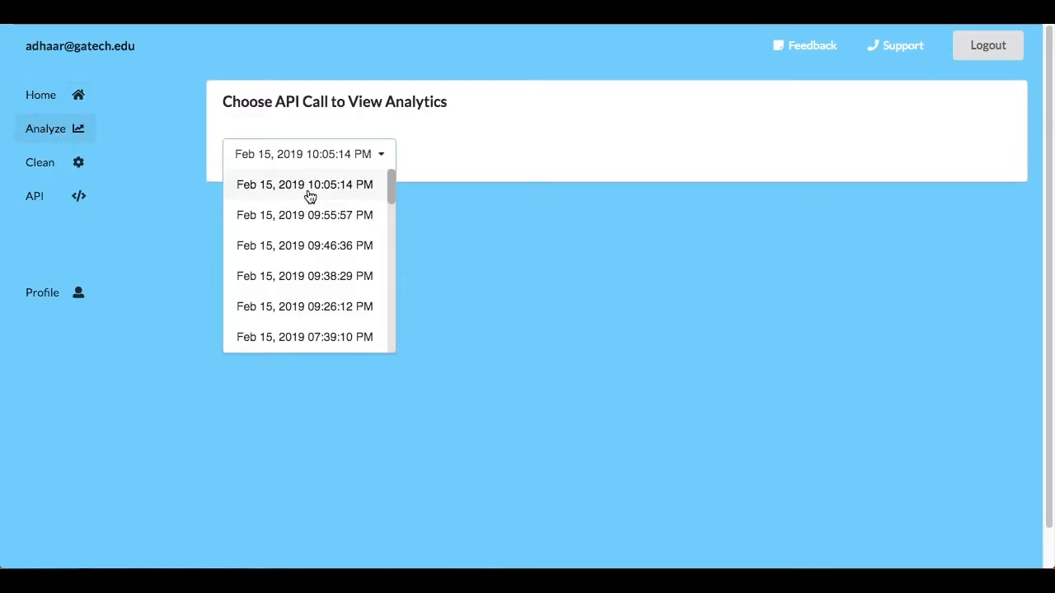
{"action": "left_click", "coordinate": [310, 186]}
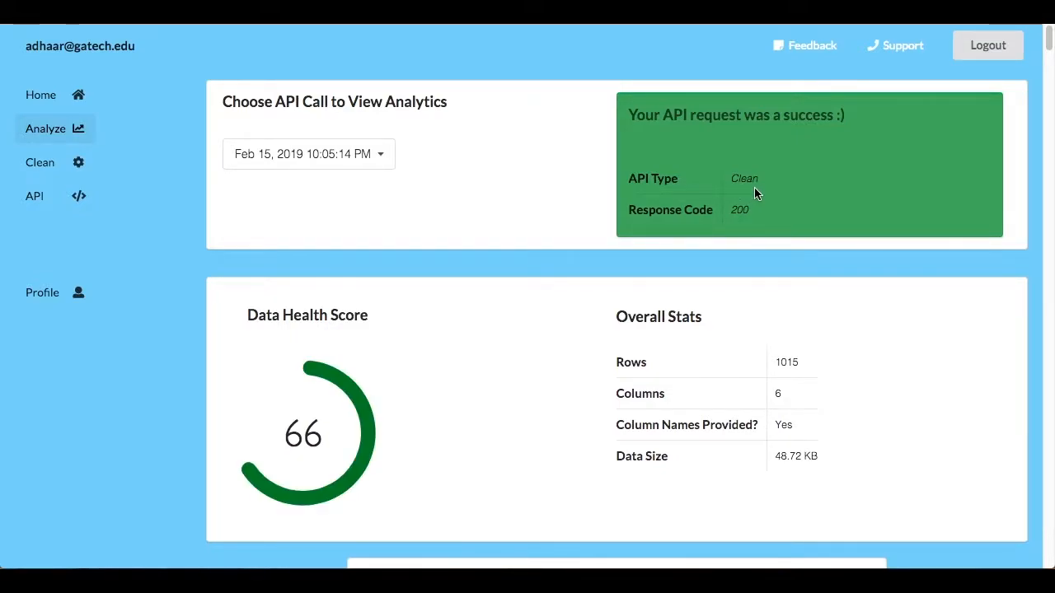
Review the API call's data health score and overall stats
{"action": "scroll", "coordinate": [448, 339], "scroll_direction": "down", "scroll_amount": 2}
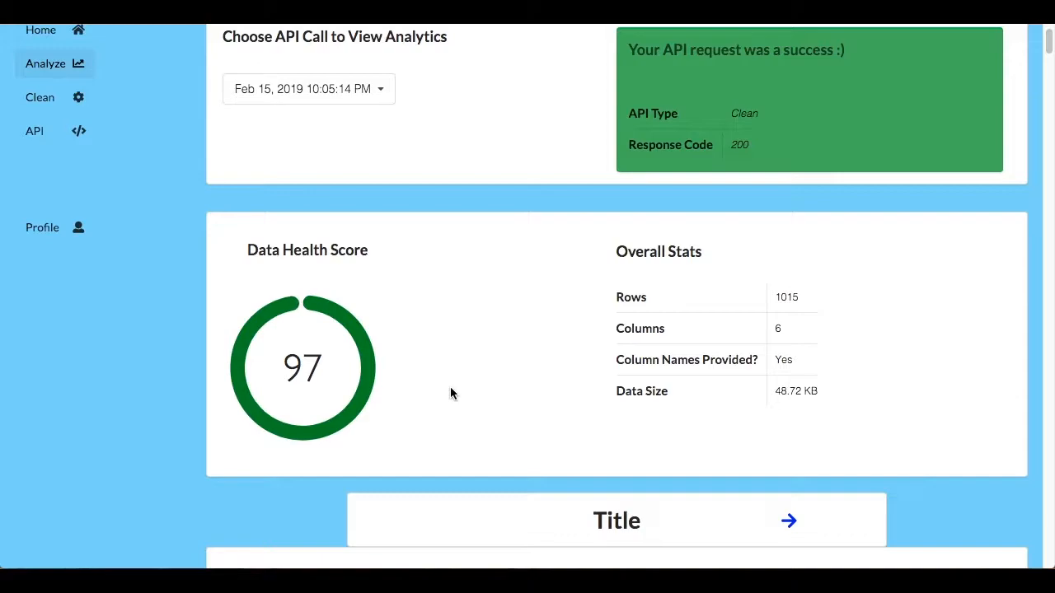
{"action": "scroll", "coordinate": [451, 388], "scroll_direction": "down", "scroll_amount": 1}
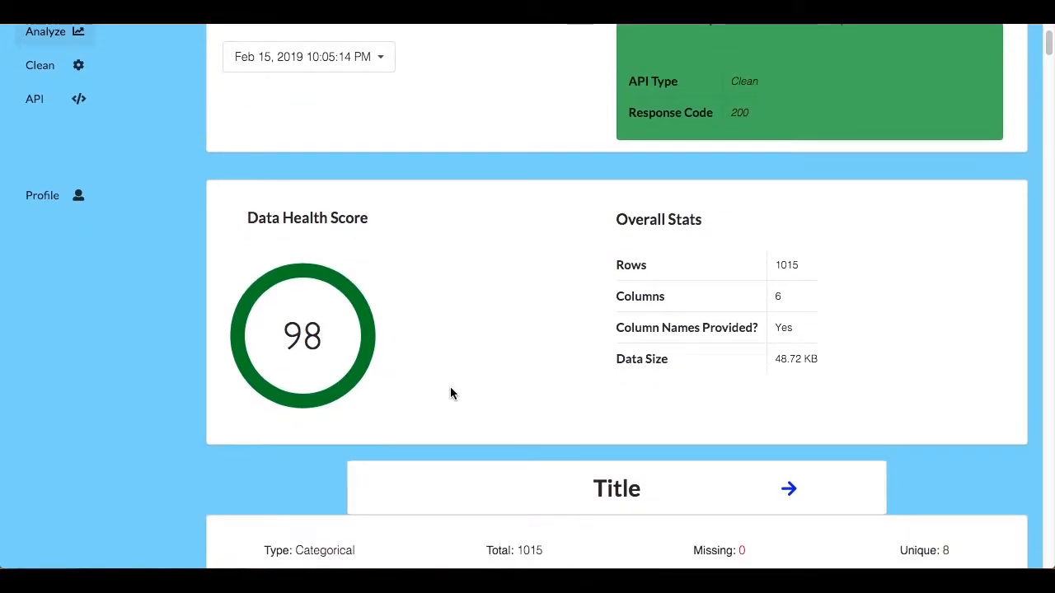
{"action": "scroll", "coordinate": [503, 350], "scroll_direction": "down", "scroll_amount": 1}
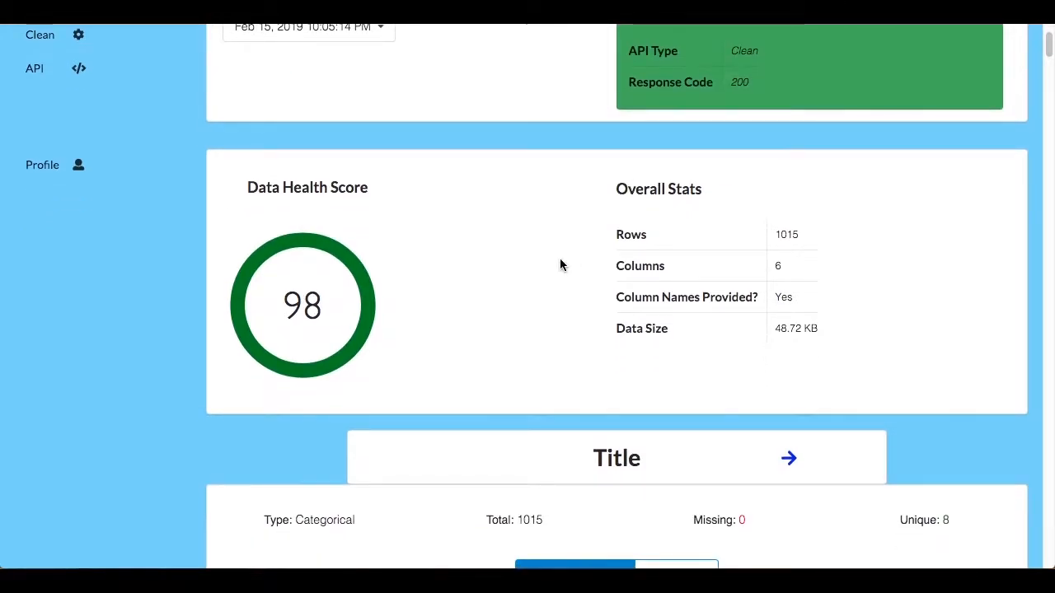
Compare the Title column's original and cleaned values for the Missing Values, General Clean and Replace Patterns functions
{"action": "scroll", "coordinate": [560, 265], "scroll_direction": "down", "scroll_amount": 3}
{"action": "scroll", "coordinate": [559, 264], "scroll_direction": "down", "scroll_amount": 4}
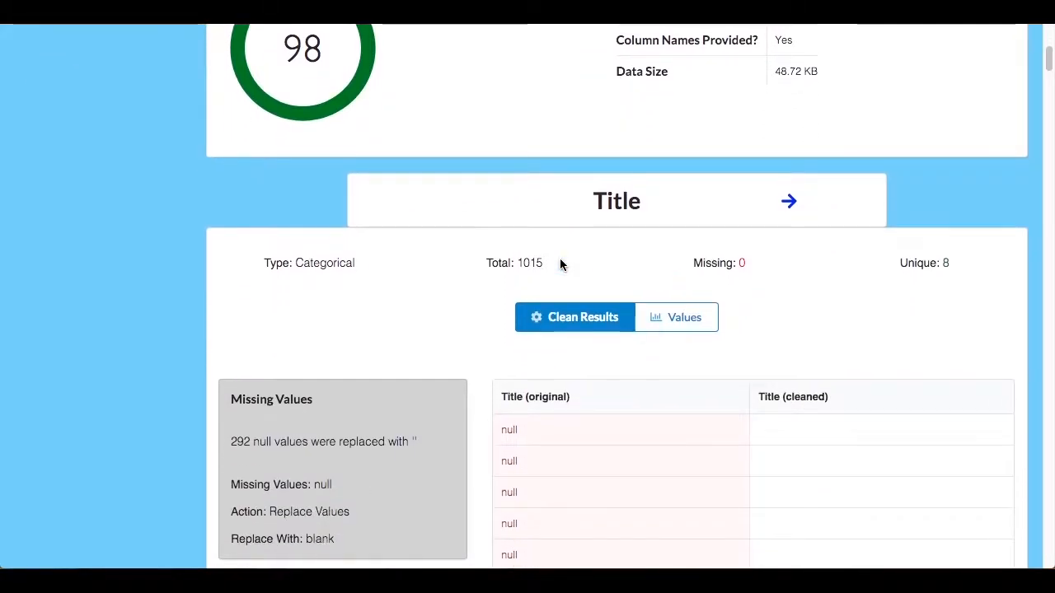
{"action": "scroll", "coordinate": [723, 258], "scroll_direction": "down", "scroll_amount": 5}
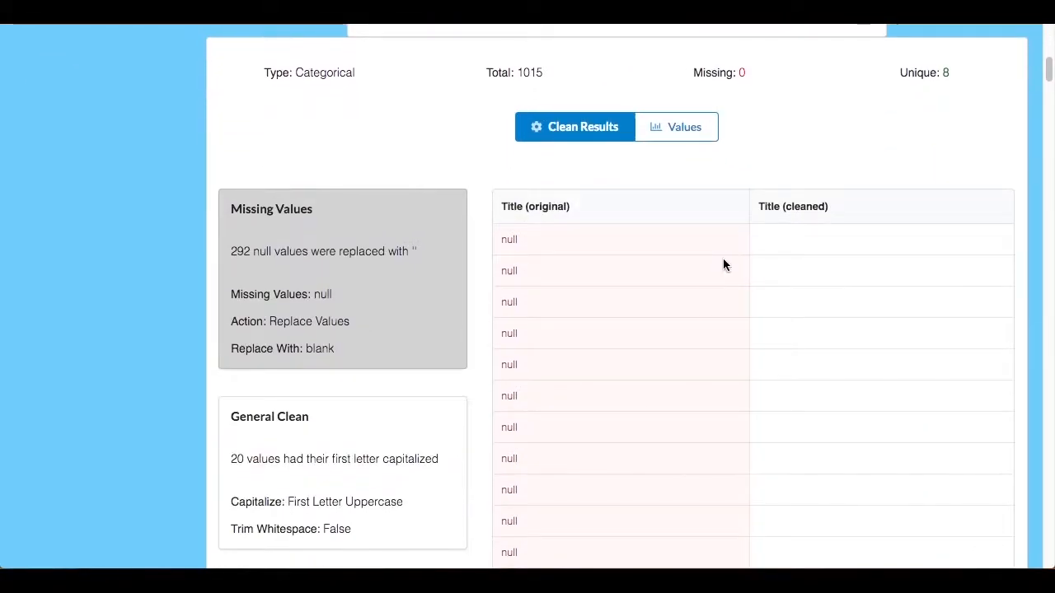
{"action": "scroll", "coordinate": [411, 272], "scroll_direction": "down", "scroll_amount": 3}
{"action": "left_click", "coordinate": [396, 329]}
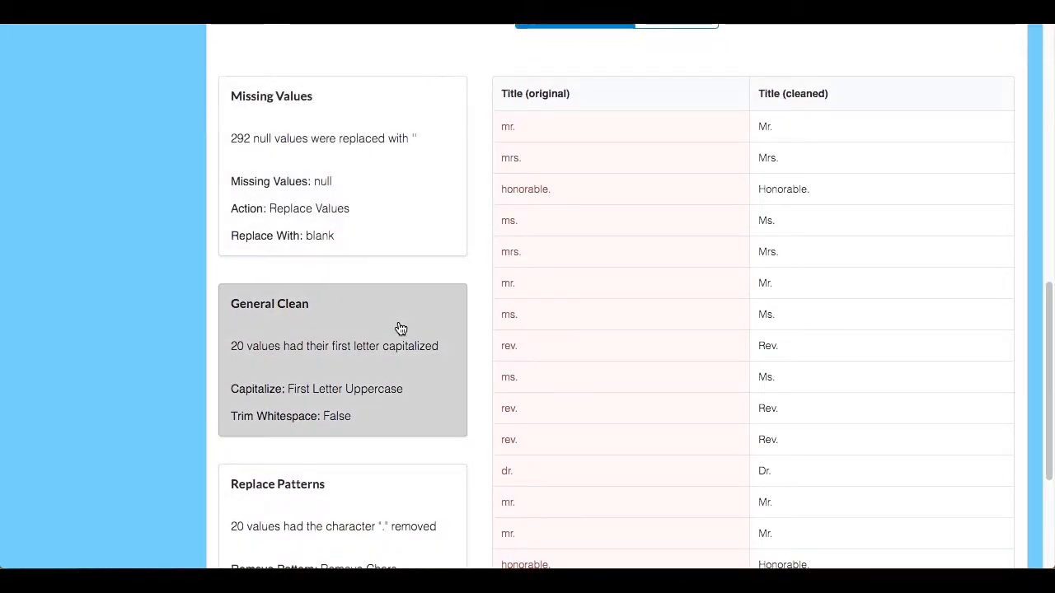
{"action": "scroll", "coordinate": [396, 330], "scroll_direction": "up", "scroll_amount": 1}
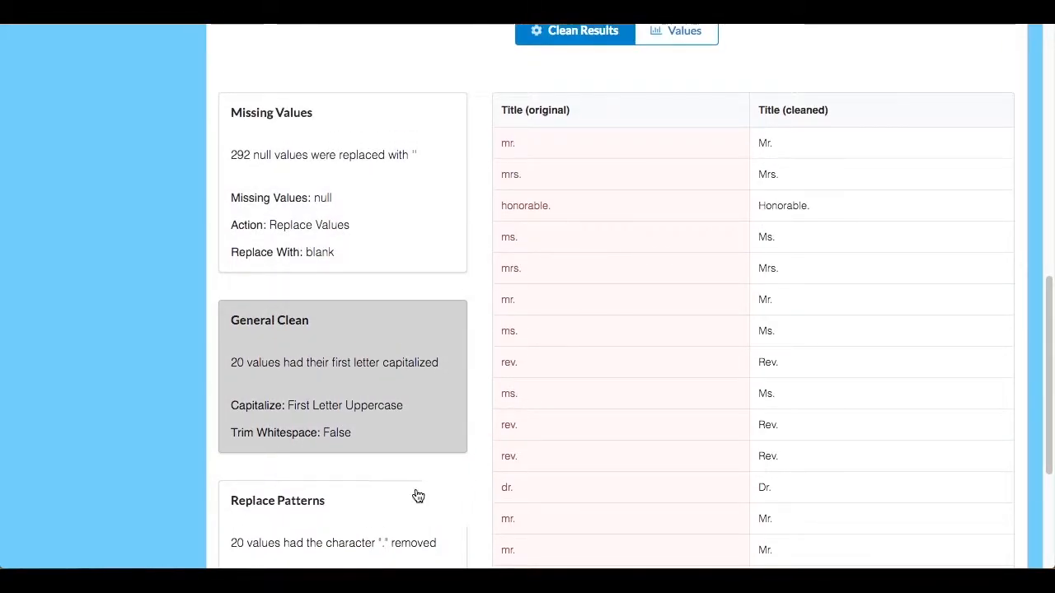
{"action": "left_click", "coordinate": [403, 501]}
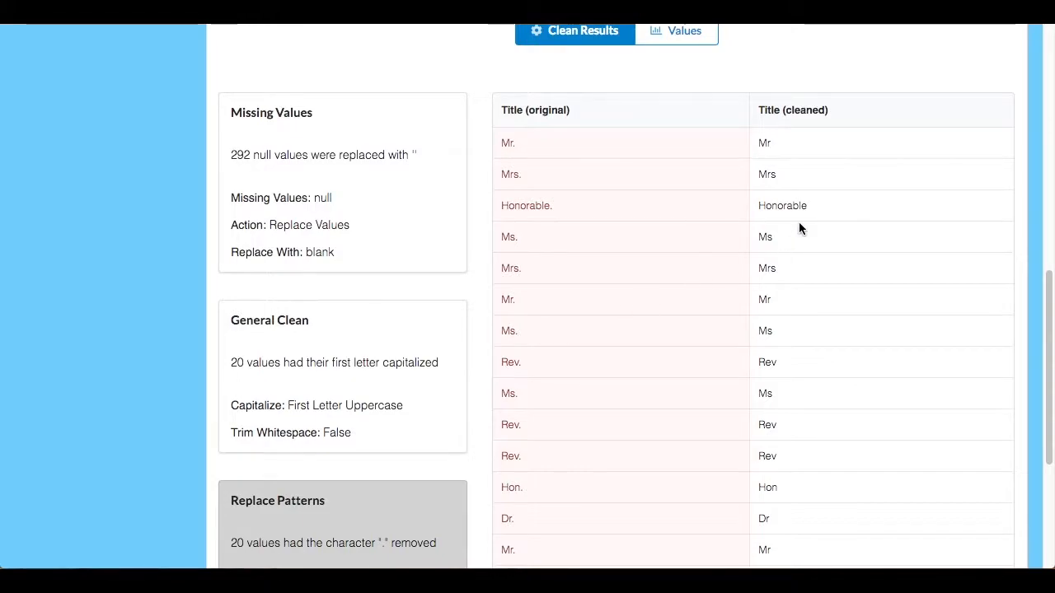
View the cleaned Title column's value counts as a table and as a graph
{"action": "scroll", "coordinate": [799, 229], "scroll_direction": "up", "scroll_amount": 2}
{"action": "left_click", "coordinate": [683, 80]}
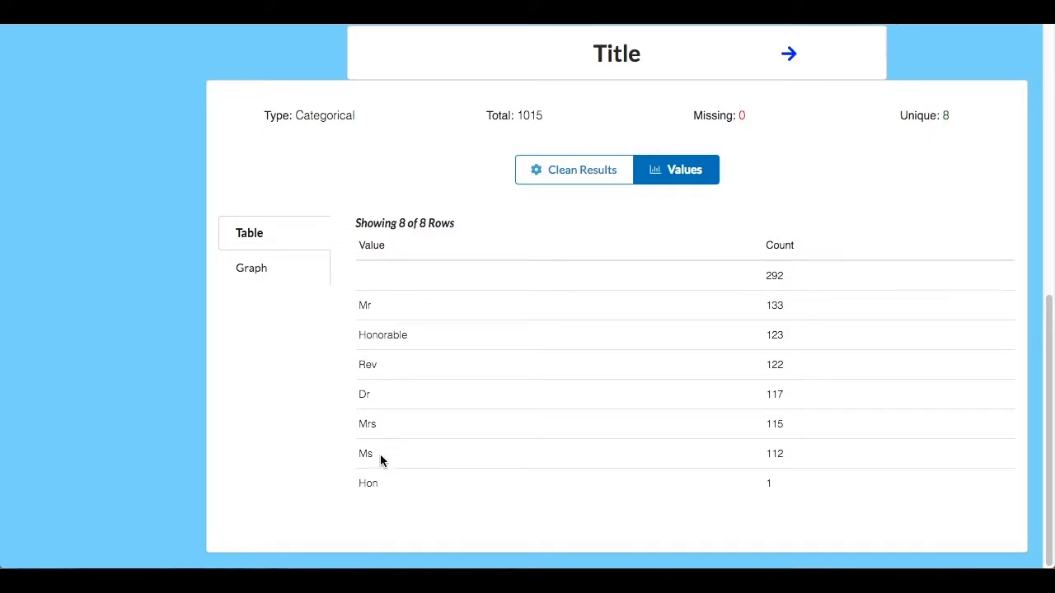
{"action": "left_click", "coordinate": [270, 272]}
{"action": "scroll", "coordinate": [471, 393], "scroll_direction": "down", "scroll_amount": 1}
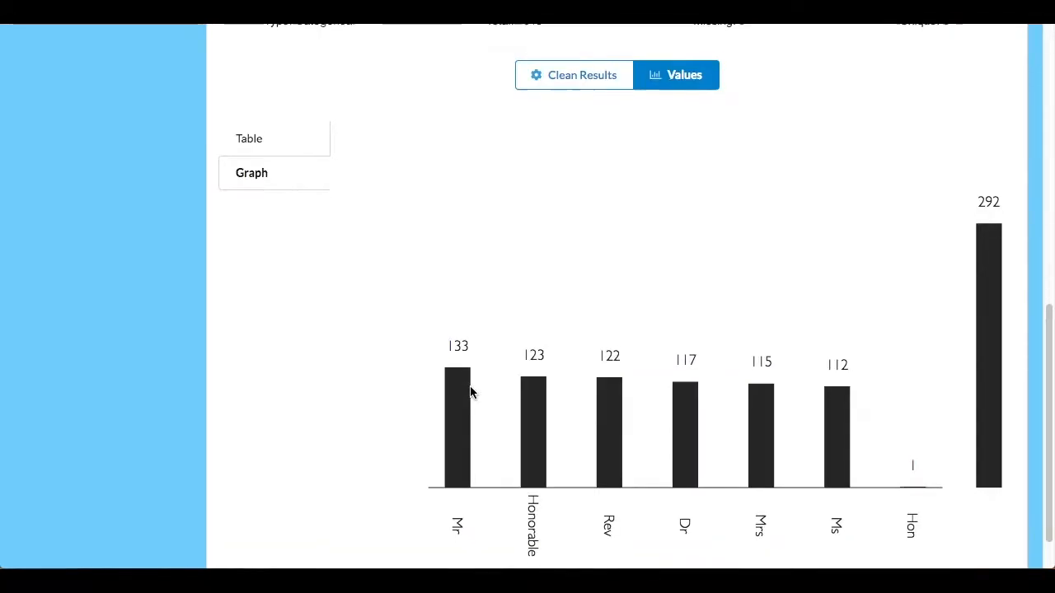
Show the Name column's clean results and review its Missing Values and General Clean summaries
{"action": "scroll", "coordinate": [471, 393], "scroll_direction": "up", "scroll_amount": 2}
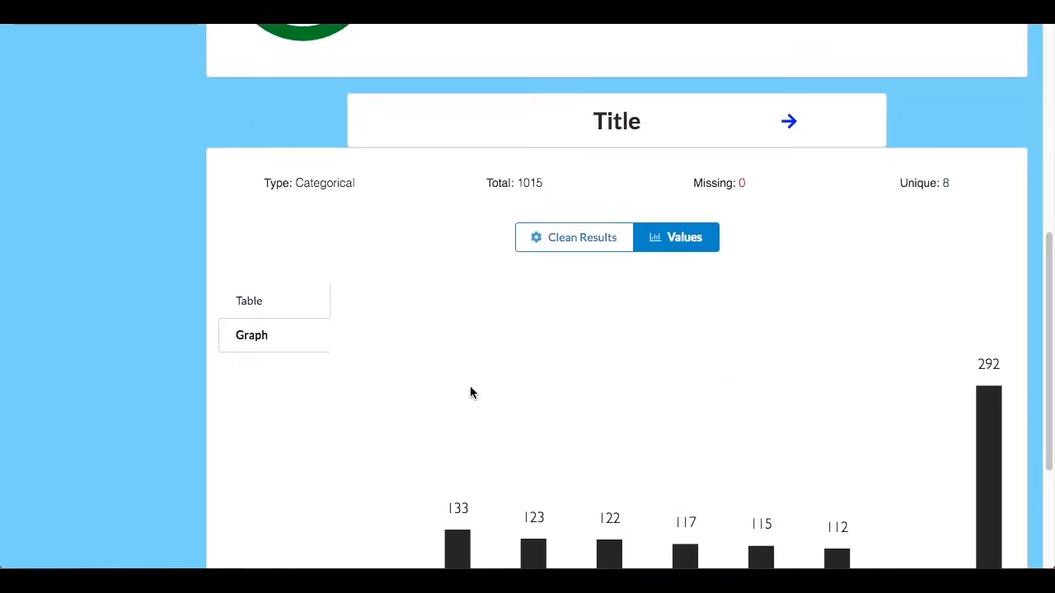
{"action": "left_click", "coordinate": [787, 124]}
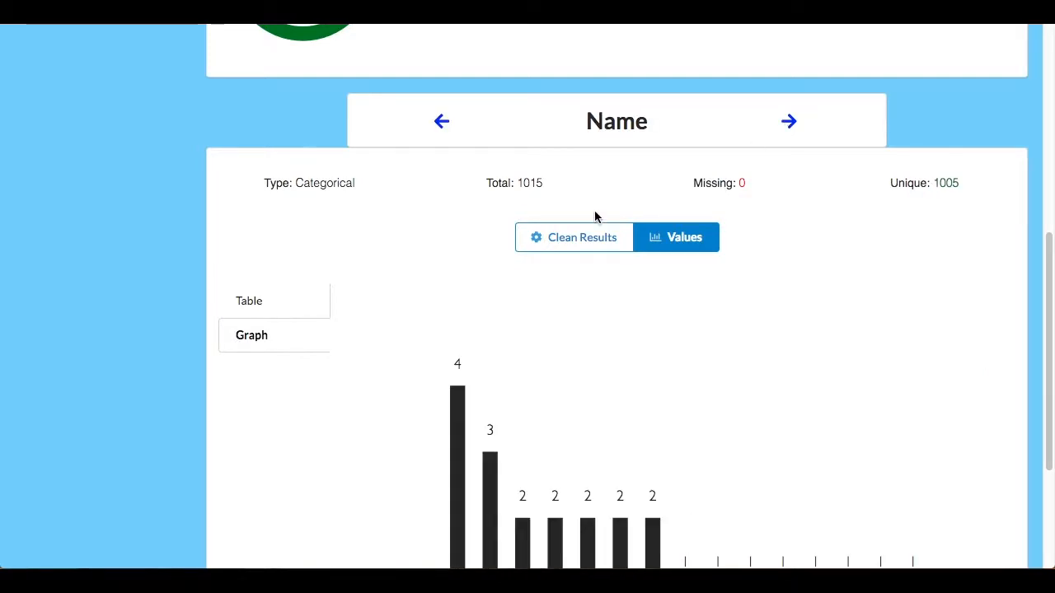
{"action": "left_click", "coordinate": [577, 237]}
{"action": "scroll", "coordinate": [405, 349], "scroll_direction": "down", "scroll_amount": 2}
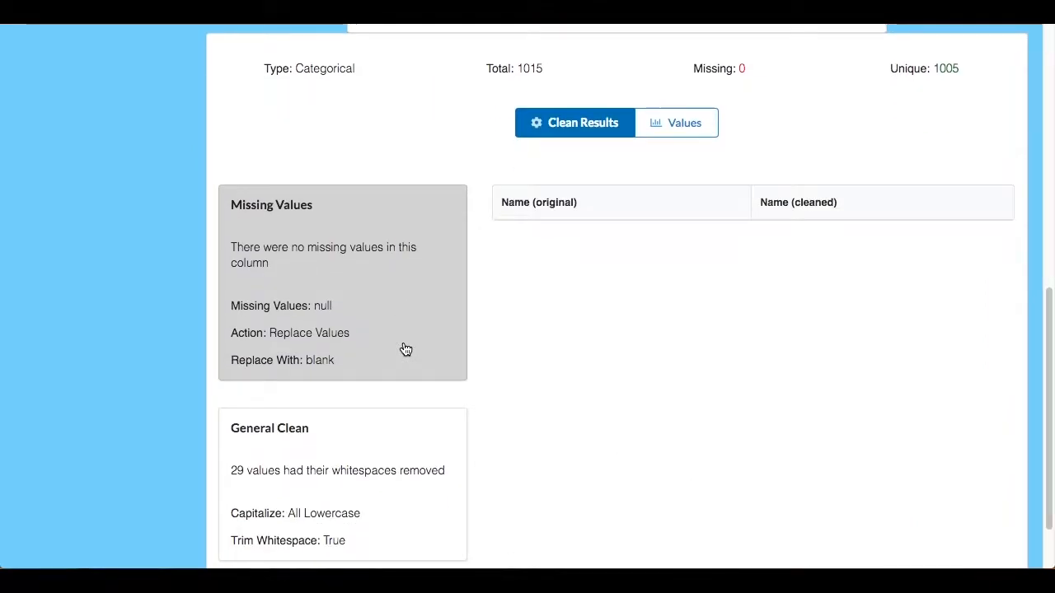
{"action": "scroll", "coordinate": [392, 466], "scroll_direction": "down", "scroll_amount": 1}
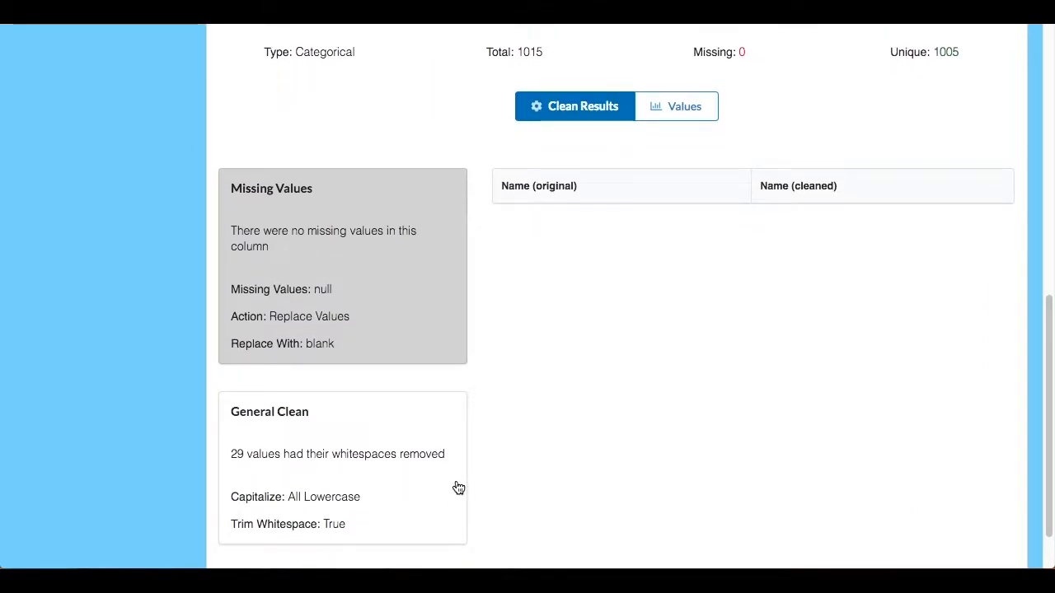
Review the Address column's clean results and compare the original and cleaned addresses under Address Normalization
{"action": "scroll", "coordinate": [457, 487], "scroll_direction": "up", "scroll_amount": 3}
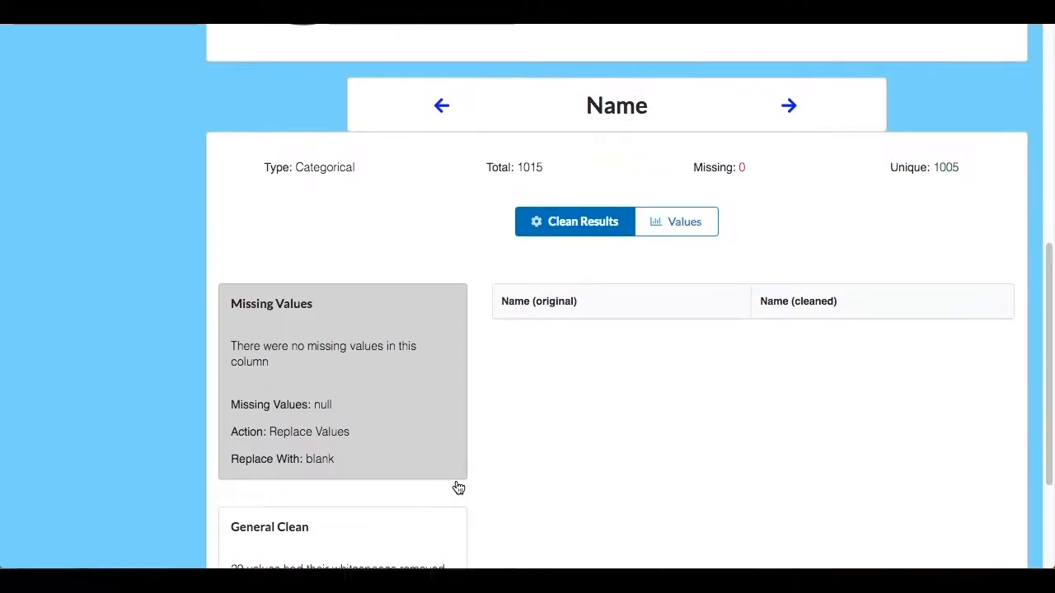
{"action": "left_click", "coordinate": [790, 112]}
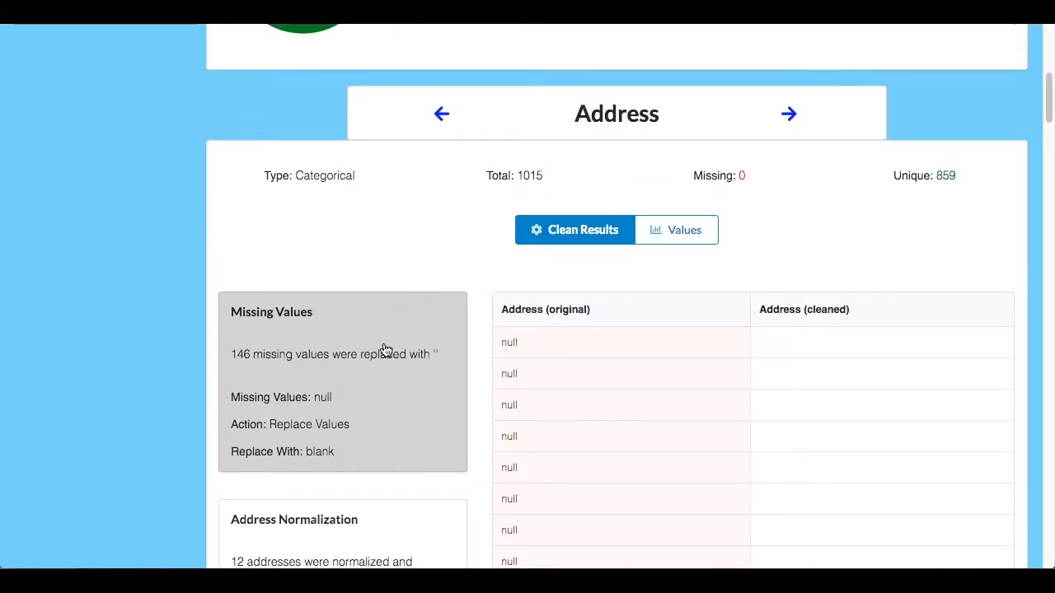
{"action": "scroll", "coordinate": [360, 412], "scroll_direction": "down", "scroll_amount": 4}
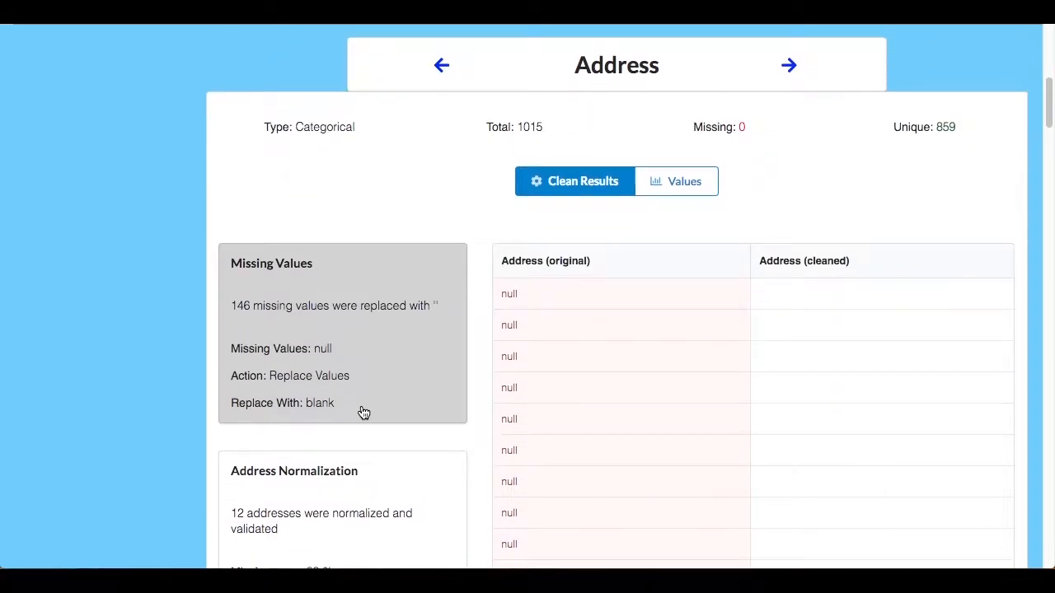
{"action": "scroll", "coordinate": [428, 436], "scroll_direction": "up", "scroll_amount": 1}
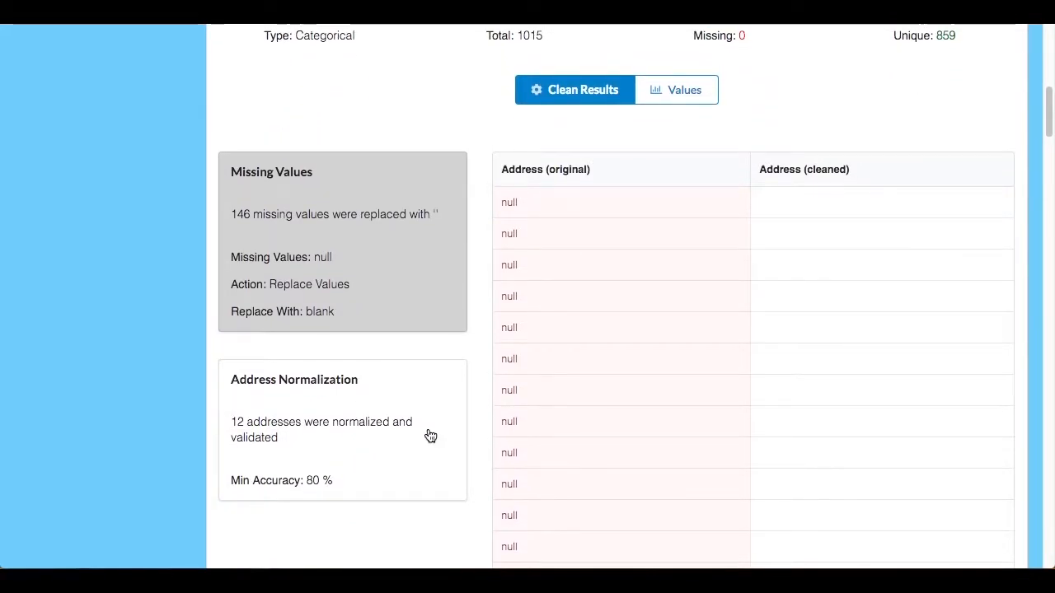
{"action": "scroll", "coordinate": [445, 388], "scroll_direction": "up", "scroll_amount": 4}
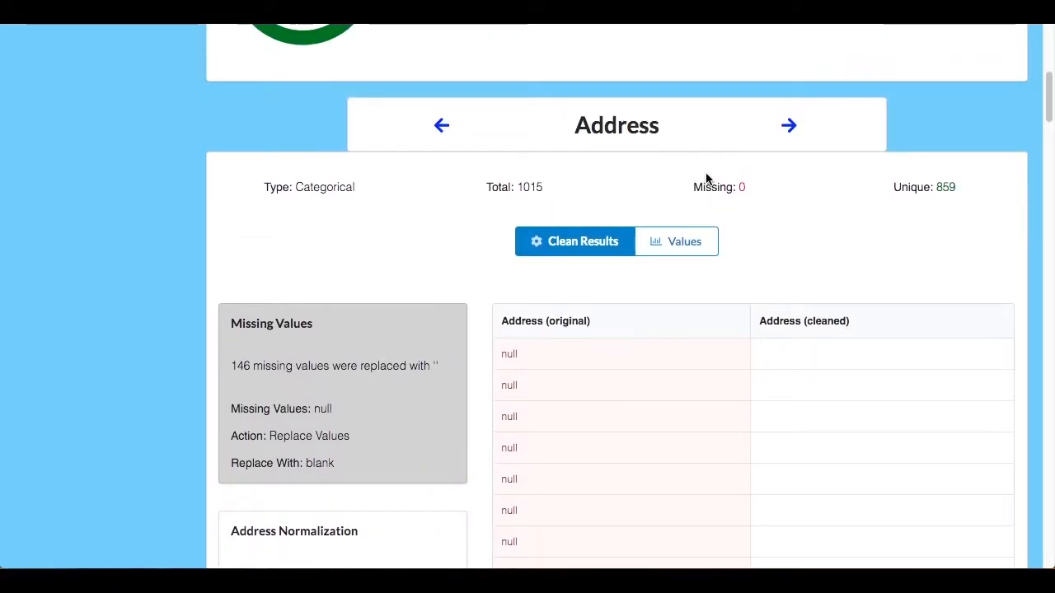
{"action": "left_click", "coordinate": [365, 558]}
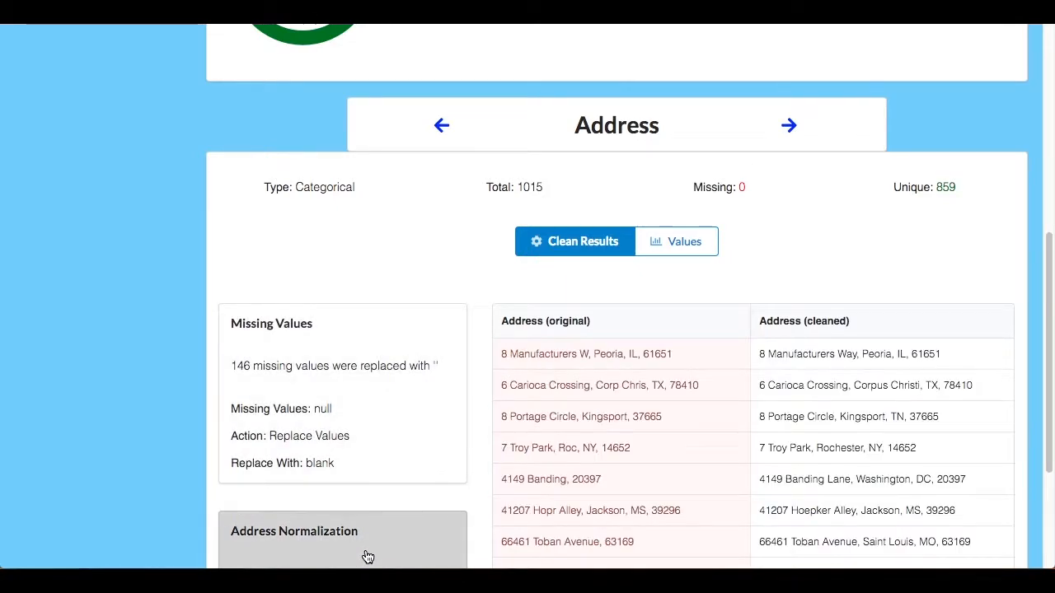
{"action": "scroll", "coordinate": [367, 558], "scroll_direction": "down", "scroll_amount": 4}
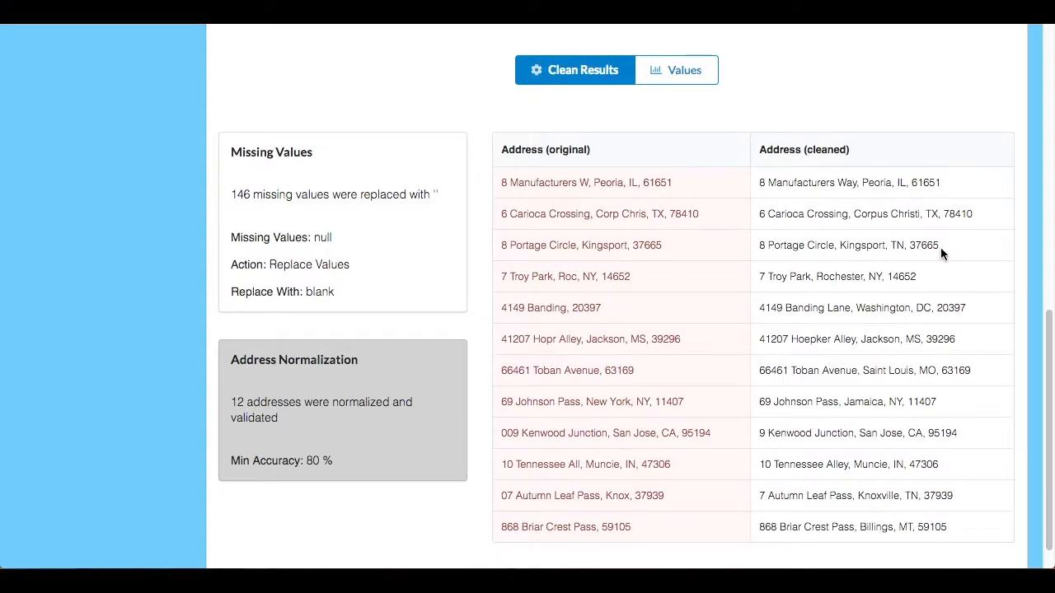
Examine the Date of Birth column's original and cleaned values under the Standardize Dates function
{"action": "scroll", "coordinate": [595, 359], "scroll_direction": "up", "scroll_amount": 3}
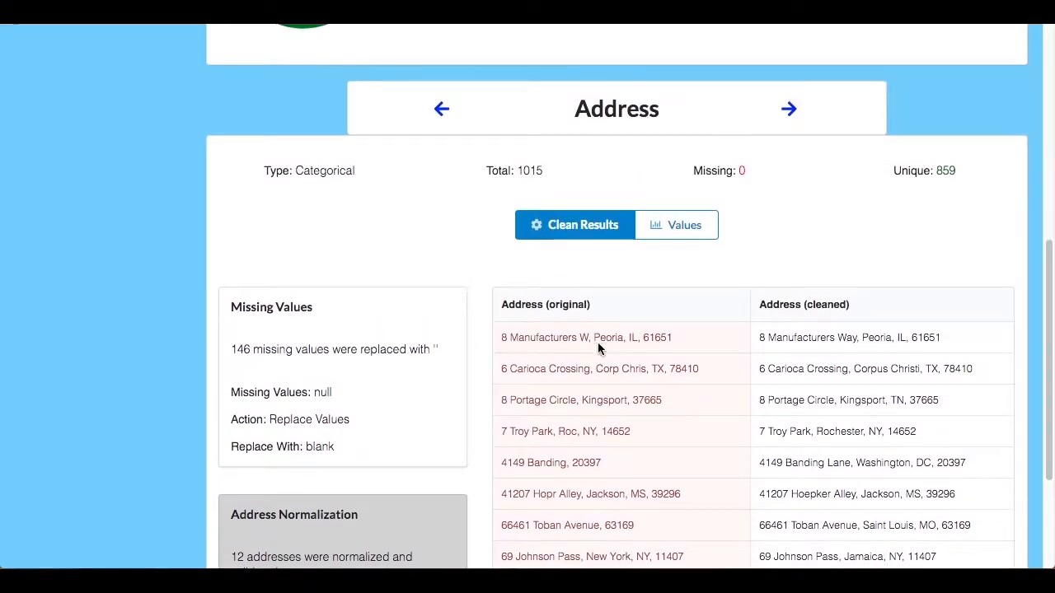
{"action": "left_click", "coordinate": [789, 109]}
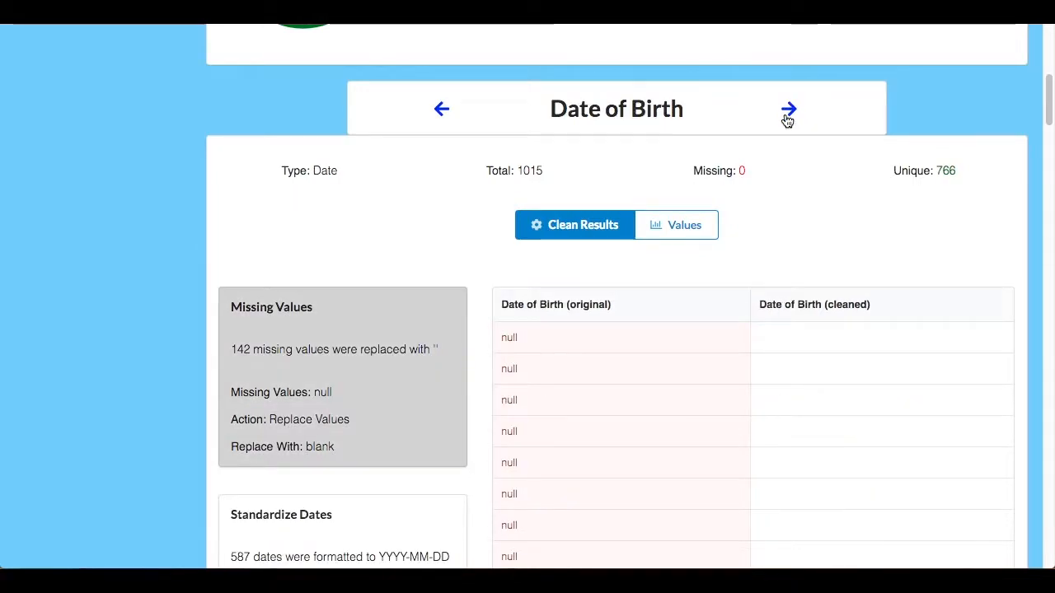
{"action": "scroll", "coordinate": [380, 327], "scroll_direction": "down", "scroll_amount": 3}
{"action": "left_click", "coordinate": [378, 324]}
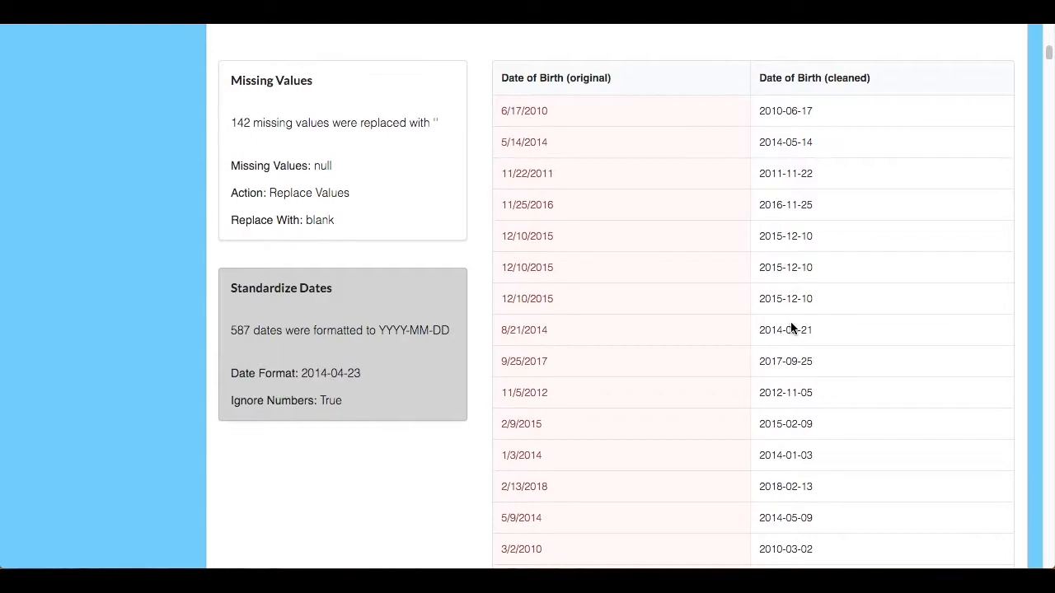
{"action": "scroll", "coordinate": [791, 328], "scroll_direction": "down", "scroll_amount": 1}
{"action": "scroll", "coordinate": [791, 328], "scroll_direction": "up", "scroll_amount": 1}
{"action": "scroll", "coordinate": [592, 337], "scroll_direction": "down", "scroll_amount": 2}
{"action": "scroll", "coordinate": [591, 337], "scroll_direction": "down", "scroll_amount": 9}
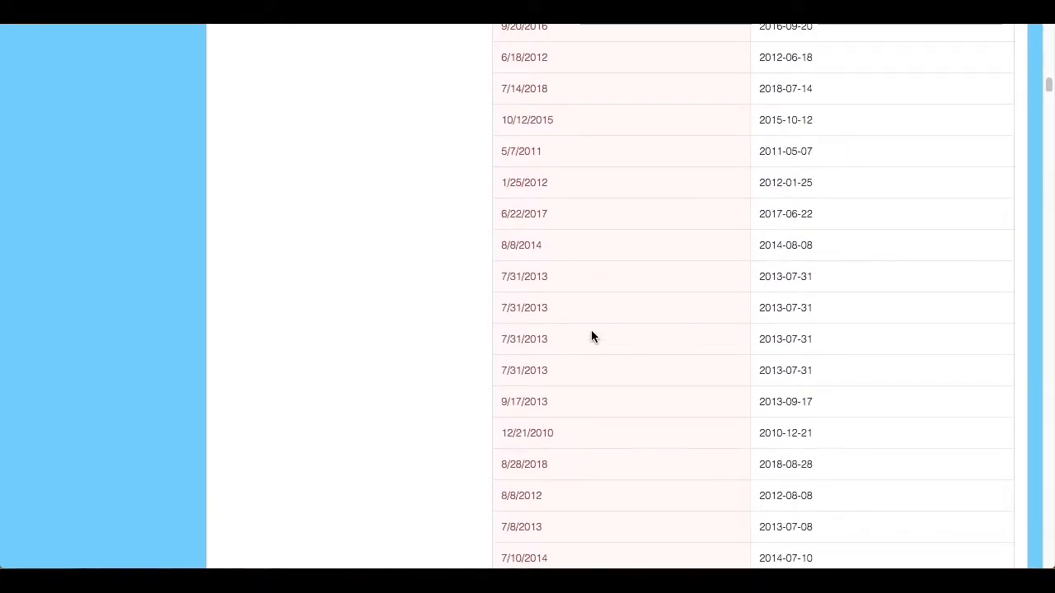
{"action": "scroll", "coordinate": [591, 337], "scroll_direction": "down", "scroll_amount": 10}
{"action": "scroll", "coordinate": [591, 336], "scroll_direction": "down", "scroll_amount": 10}
Show the Total Spent column's clean results and compare its original and cleaned values under the Change Type function
{"action": "scroll", "coordinate": [590, 336], "scroll_direction": "up", "scroll_amount": 20}
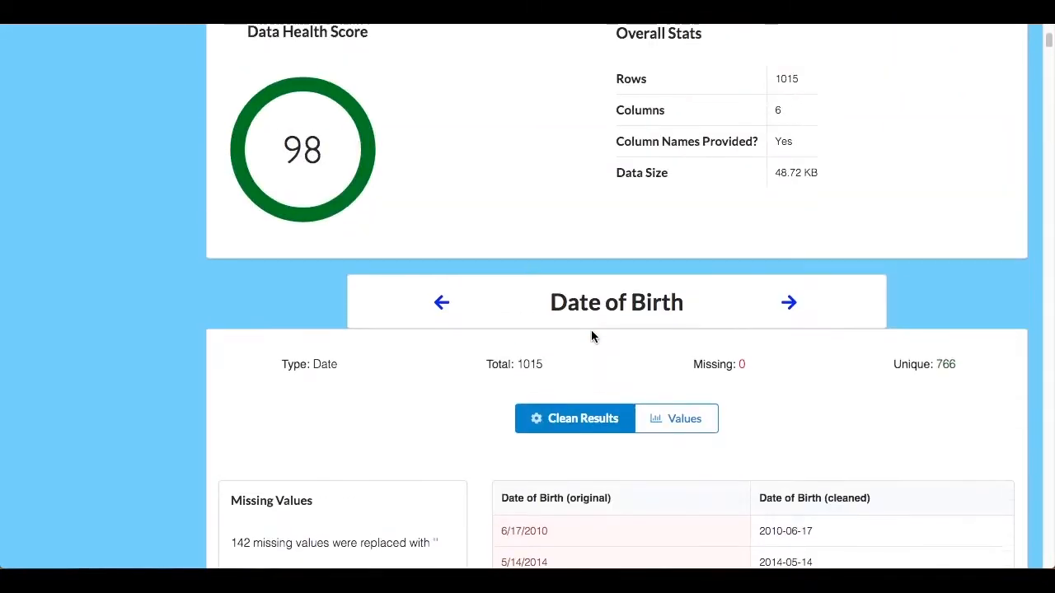
{"action": "left_click", "coordinate": [789, 302]}
{"action": "scroll", "coordinate": [384, 394], "scroll_direction": "down", "scroll_amount": 3}
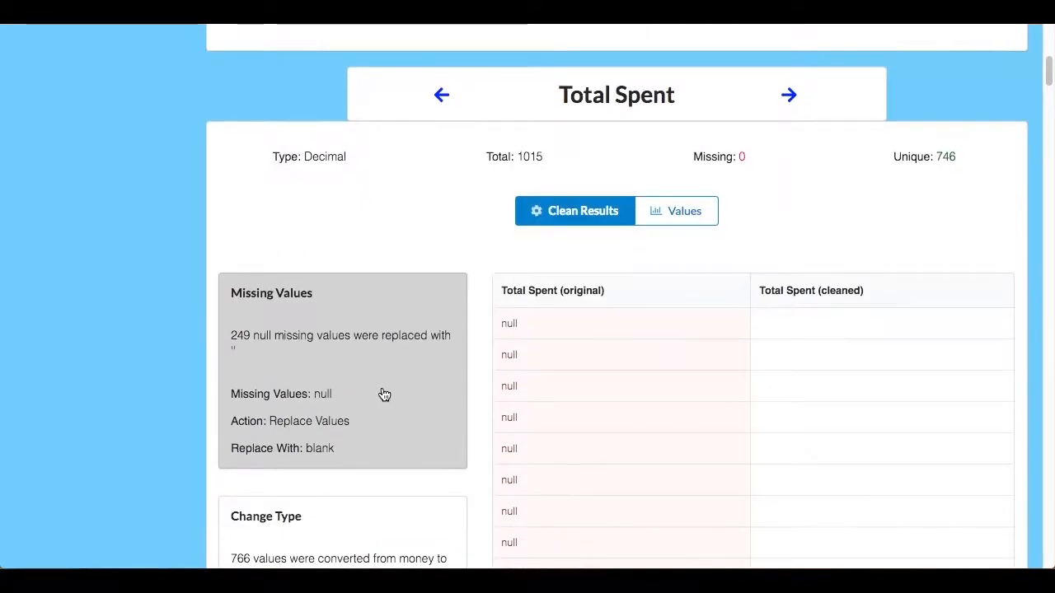
{"action": "scroll", "coordinate": [384, 394], "scroll_direction": "down", "scroll_amount": 2}
{"action": "left_click", "coordinate": [384, 395]}
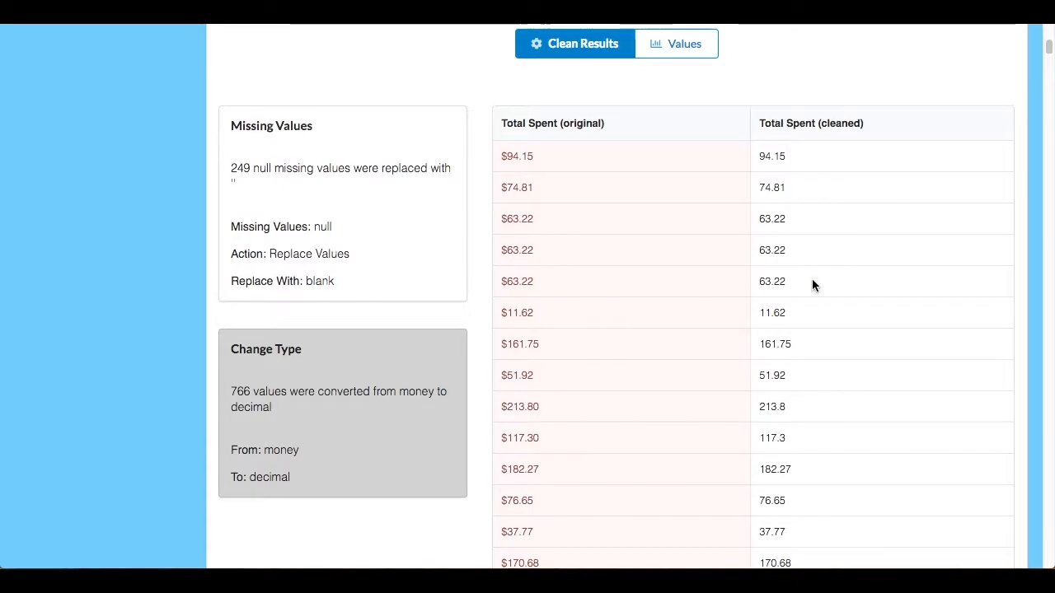
Show the Notes column's clean results and compare its original and cleaned values under Replace Patterns and General Clean
{"action": "scroll", "coordinate": [811, 285], "scroll_direction": "up", "scroll_amount": 3}
{"action": "left_click", "coordinate": [789, 141]}
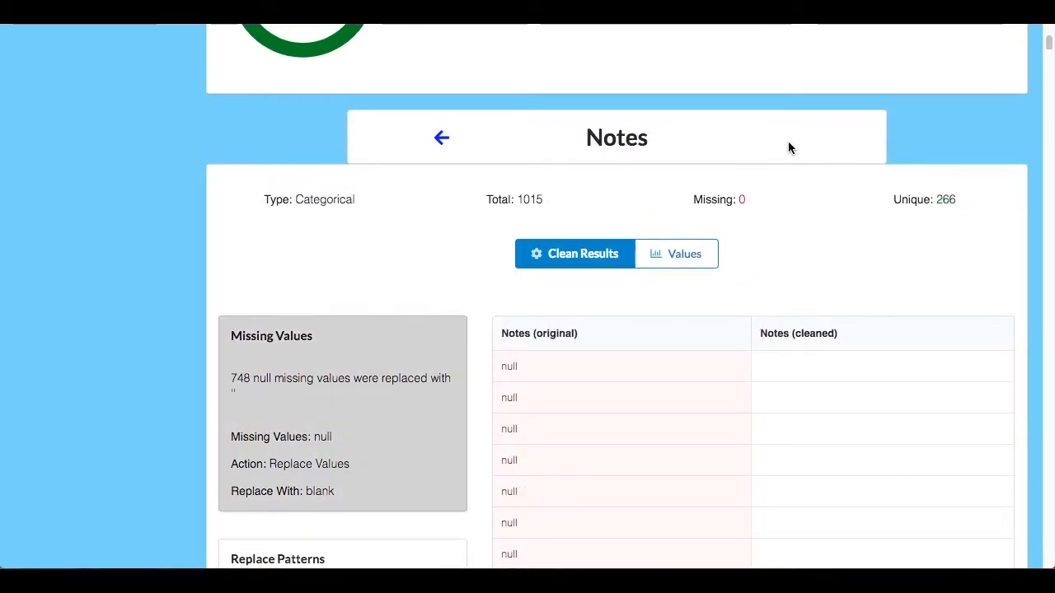
{"action": "left_click", "coordinate": [441, 138]}
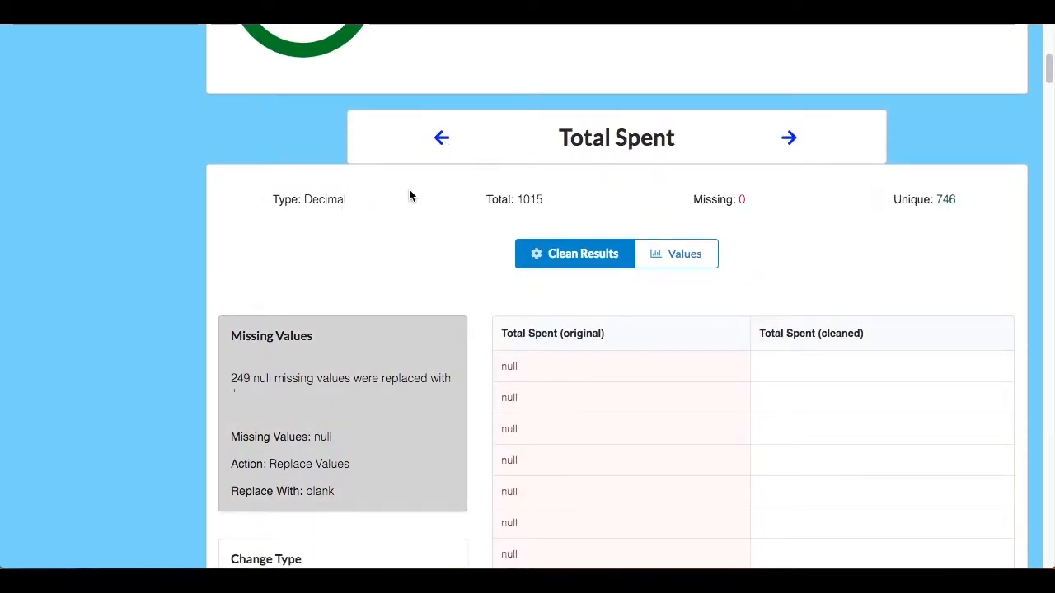
{"action": "left_click", "coordinate": [791, 140]}
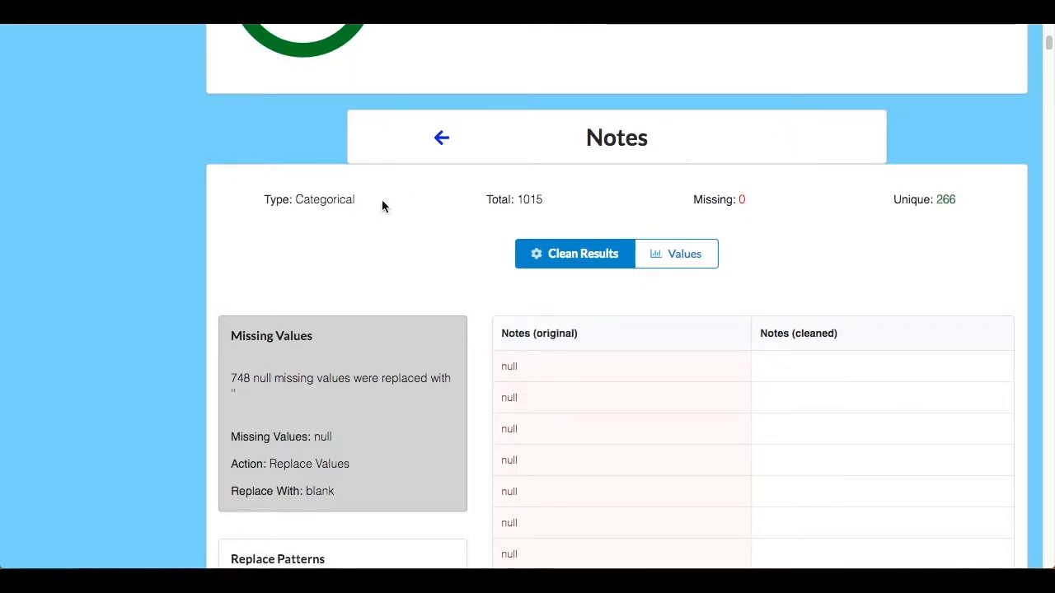
{"action": "scroll", "coordinate": [361, 217], "scroll_direction": "down", "scroll_amount": 3}
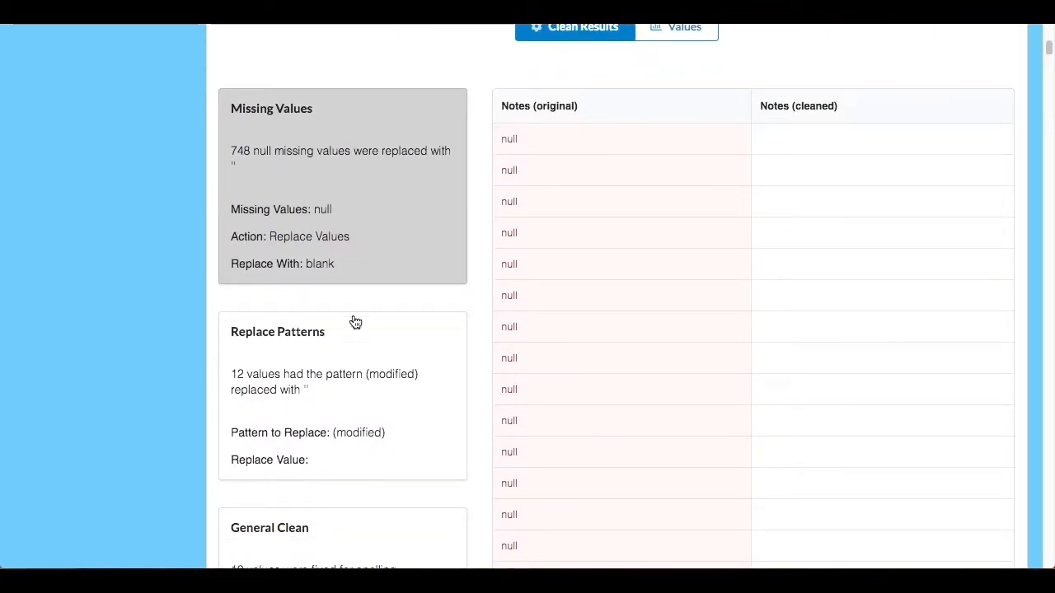
{"action": "left_click", "coordinate": [352, 402]}
{"action": "scroll", "coordinate": [353, 403], "scroll_direction": "down", "scroll_amount": 2}
{"action": "left_click", "coordinate": [352, 402]}
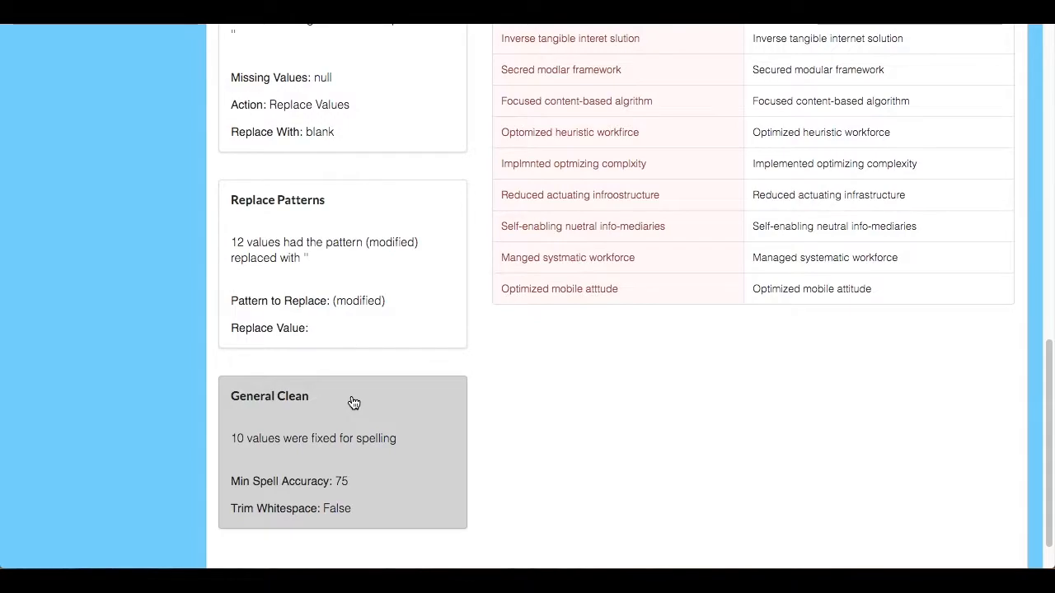
{"action": "scroll", "coordinate": [352, 402], "scroll_direction": "up", "scroll_amount": 3}
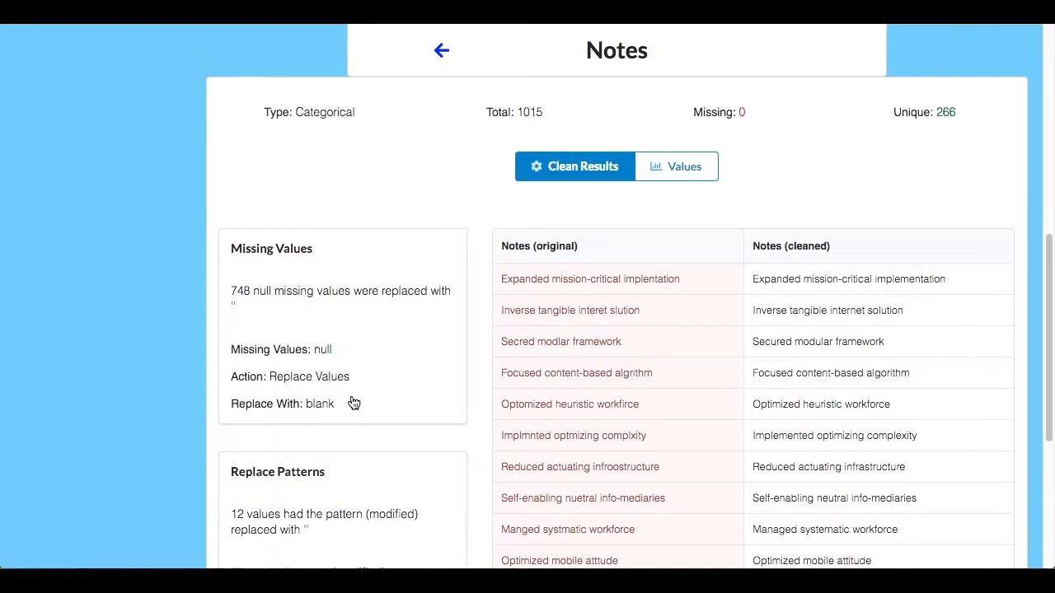
Examine the Data Health Score, Overall Stats and request status of the Clean API call
{"action": "scroll", "coordinate": [353, 402], "scroll_direction": "up", "scroll_amount": 3}
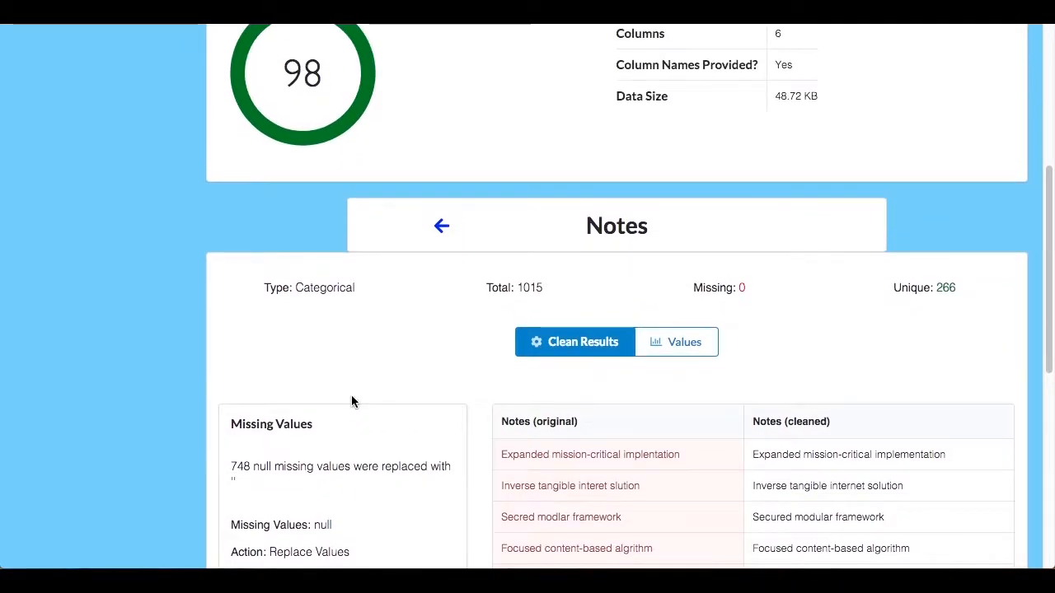
{"action": "scroll", "coordinate": [351, 396], "scroll_direction": "up", "scroll_amount": 1}
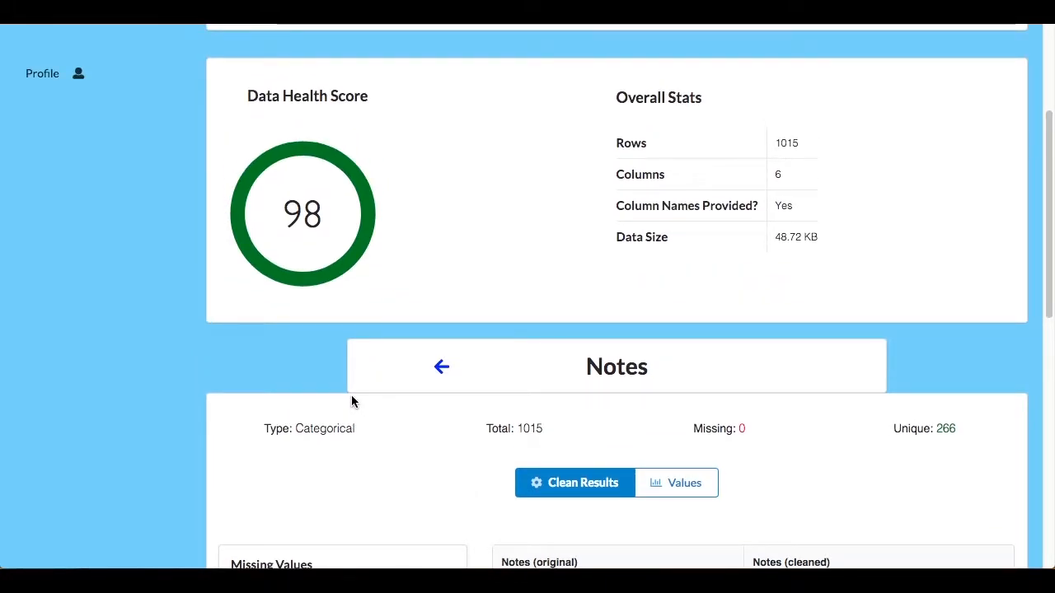
{"action": "scroll", "coordinate": [351, 401], "scroll_direction": "up", "scroll_amount": 3}
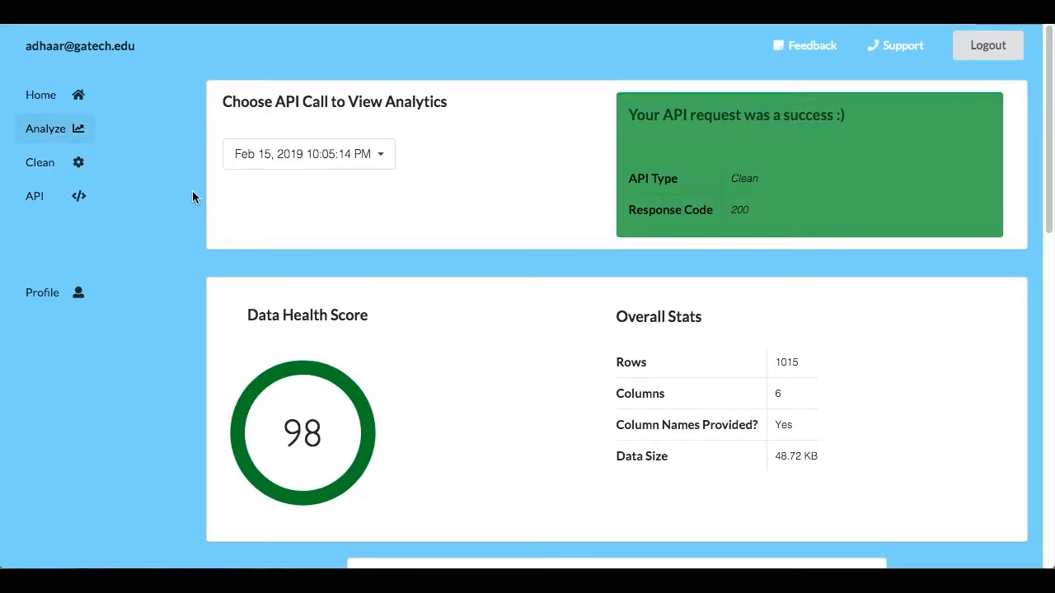
Turn on the Do Not Store Data option in the account's profile settings
{"action": "left_click", "coordinate": [45, 292]}
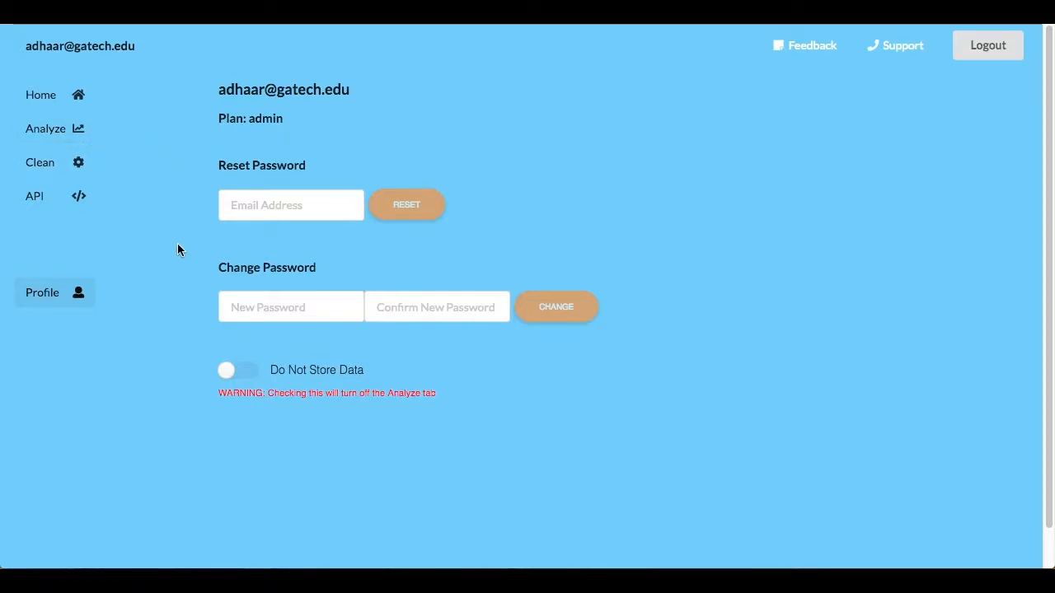
{"action": "left_click", "coordinate": [236, 377]}
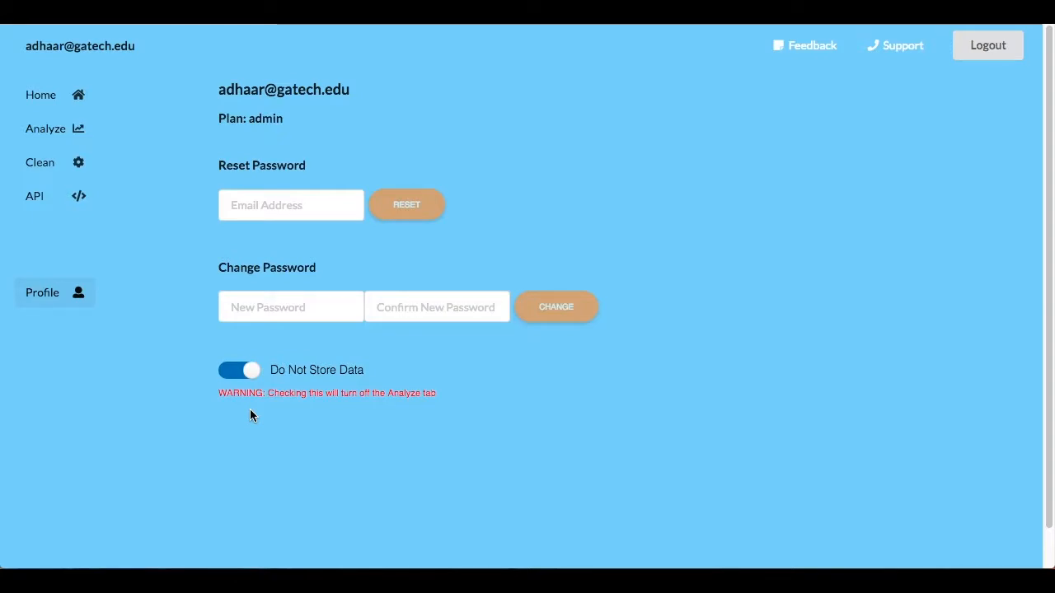
View the Clean API documentation and examine the Home page's Python code example for calling the Analyze API
{"action": "left_click", "coordinate": [69, 201]}
{"action": "left_click", "coordinate": [439, 107]}
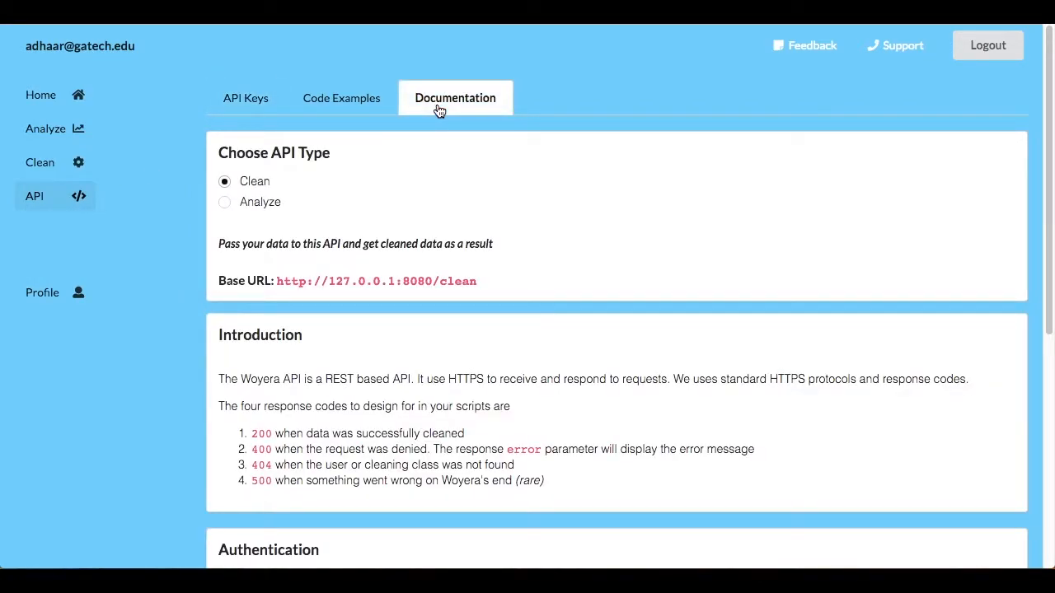
{"action": "left_click", "coordinate": [76, 95]}
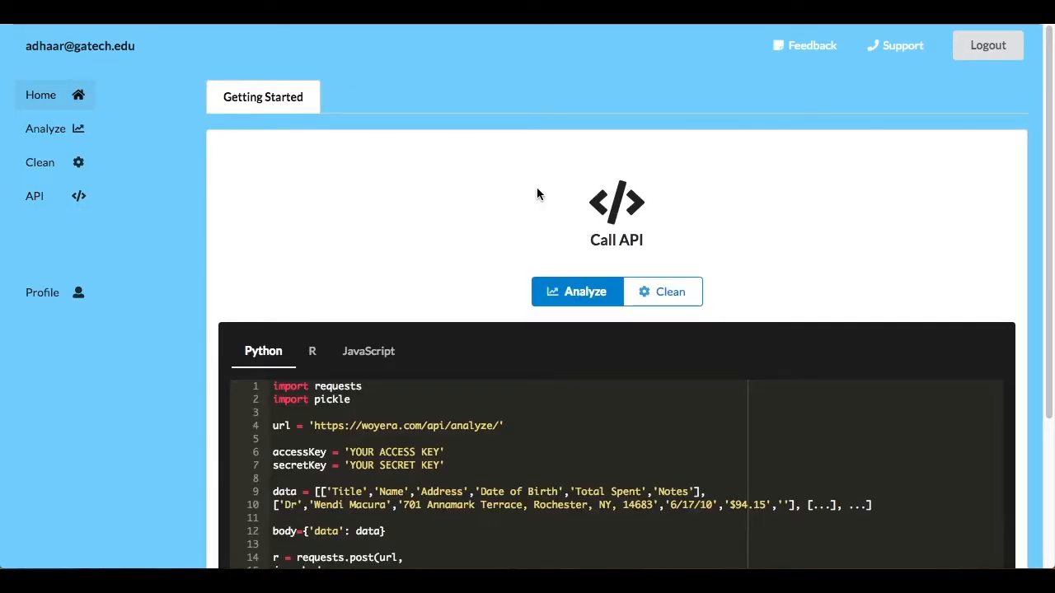
{"action": "scroll", "coordinate": [404, 517], "scroll_direction": "down", "scroll_amount": 2}
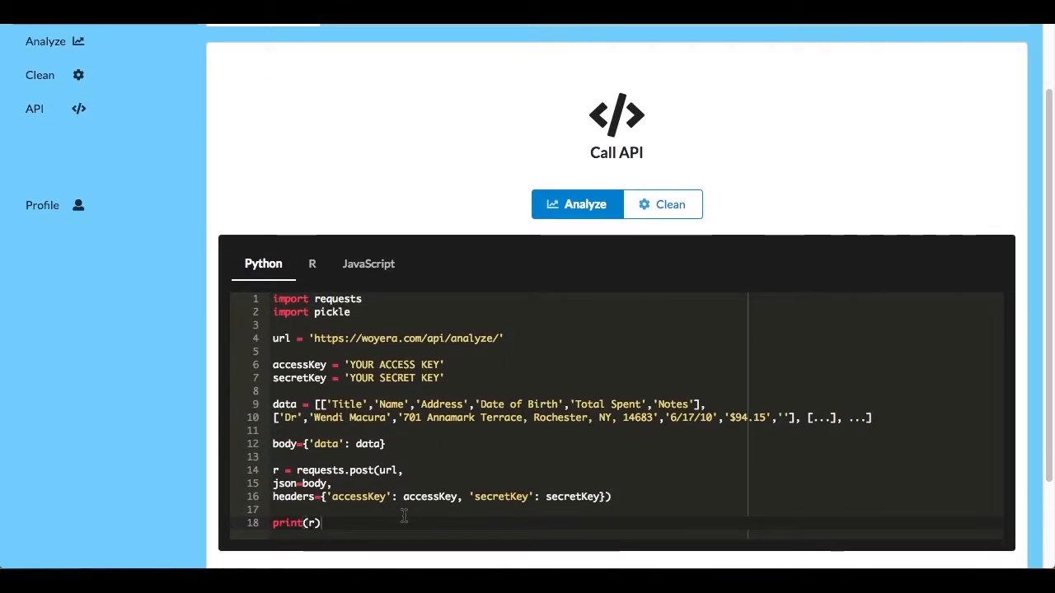
{"action": "scroll", "coordinate": [403, 514], "scroll_direction": "up", "scroll_amount": 2}
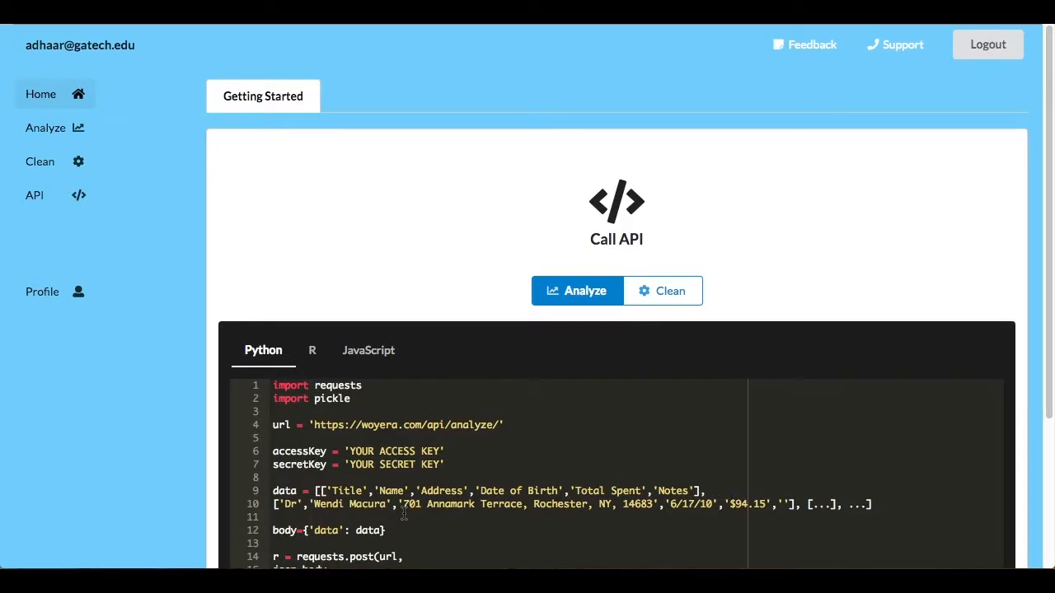
Examine the Custom Cleaning contact form and the How Custom Cleaning Works instructions on the Clean page
{"action": "left_click", "coordinate": [68, 160]}
{"action": "scroll", "coordinate": [342, 308], "scroll_direction": "down", "scroll_amount": 3}
{"action": "scroll", "coordinate": [345, 311], "scroll_direction": "down", "scroll_amount": 3}
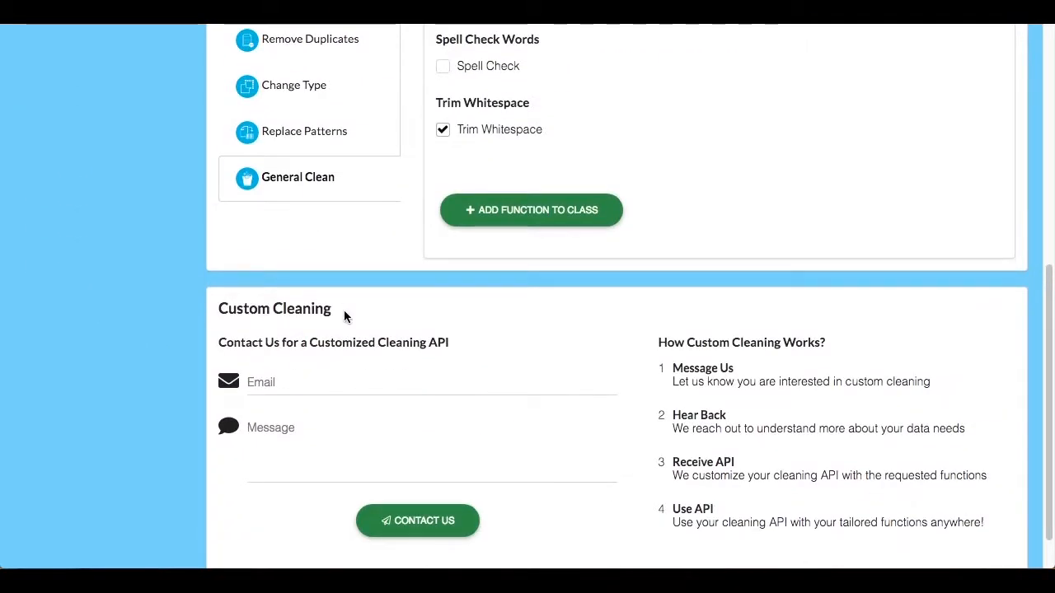
{"action": "scroll", "coordinate": [490, 363], "scroll_direction": "down", "scroll_amount": 1}
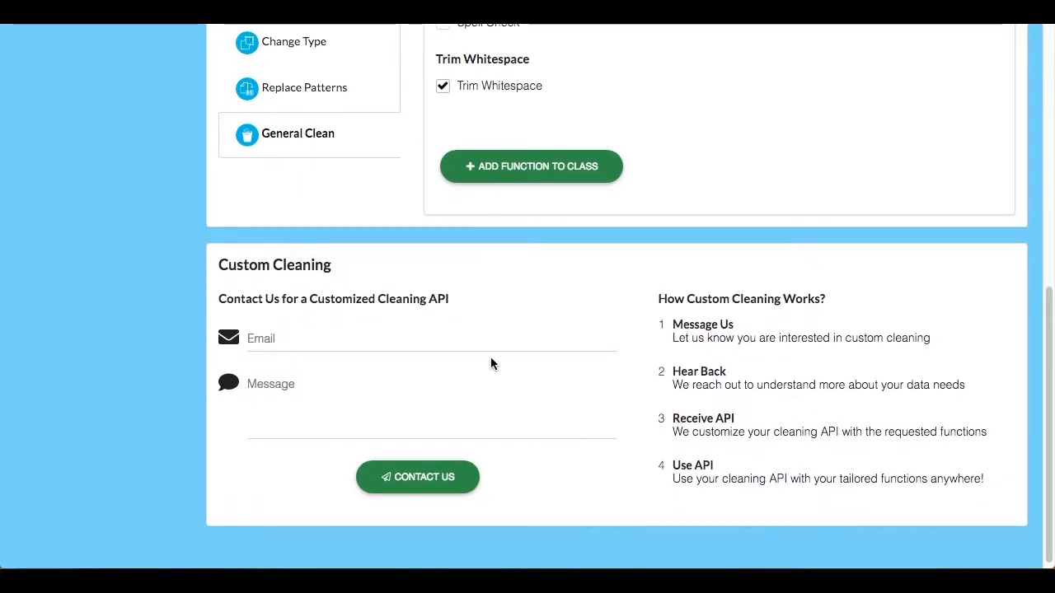
{"action": "scroll", "coordinate": [492, 363], "scroll_direction": "up", "scroll_amount": 1}
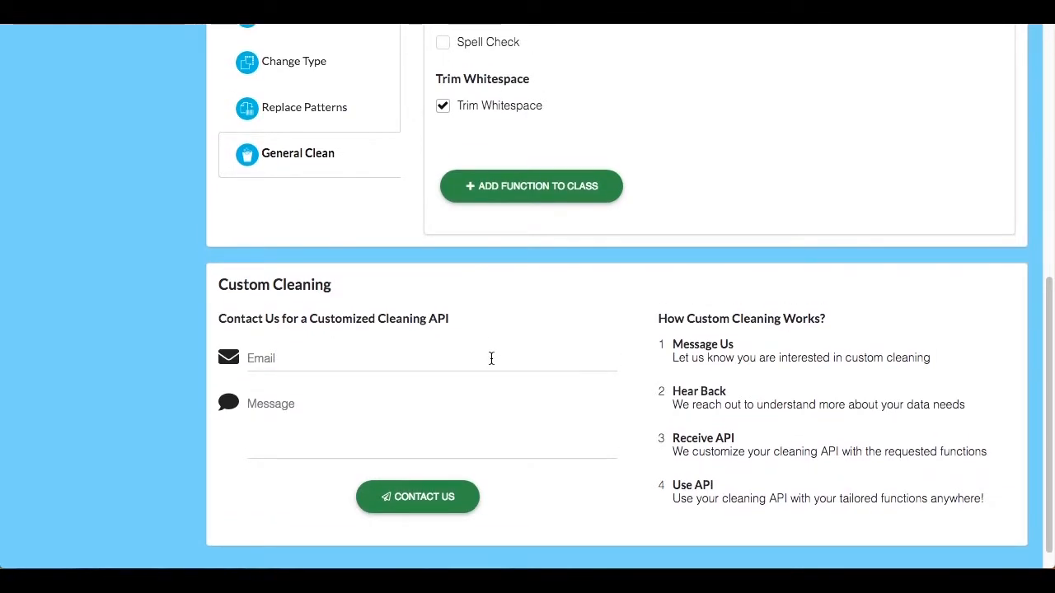
{"action": "scroll", "coordinate": [491, 359], "scroll_direction": "up", "scroll_amount": 1}
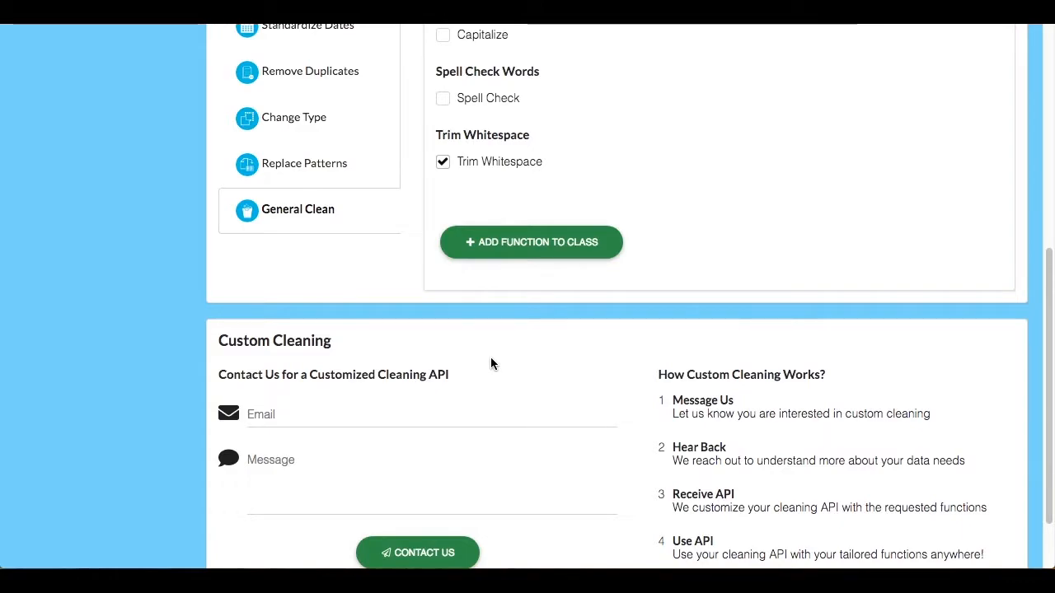